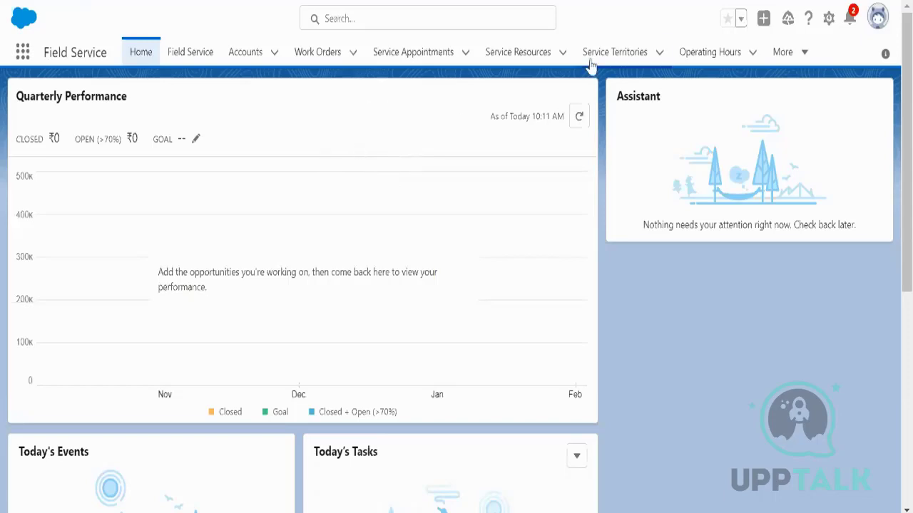
Step: Show the Service Territories list with New York, Los Angeles, LA and San Francisco
left_click(613, 53)
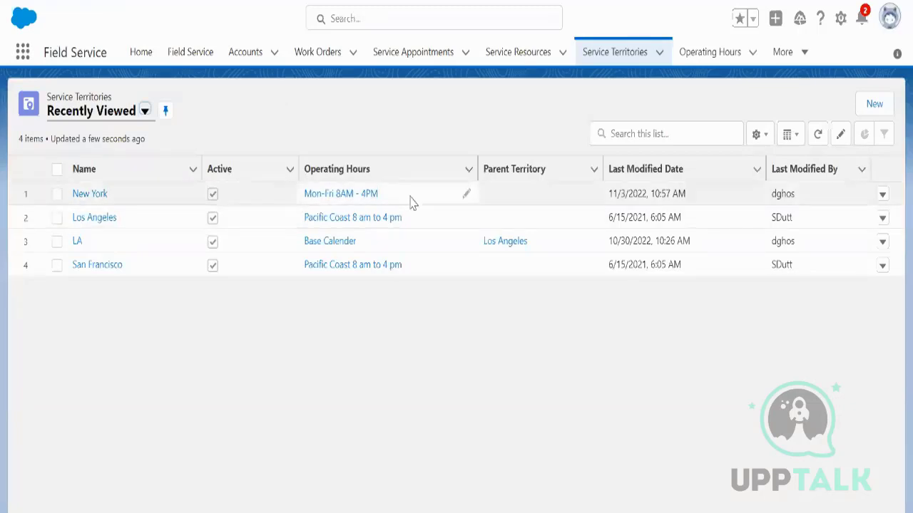
Step: In Notepad++, write 'Service Territory', 'Service Resource' and 'Field Service Admin/Dispatcher' on separate lines
key("alt+Tab")
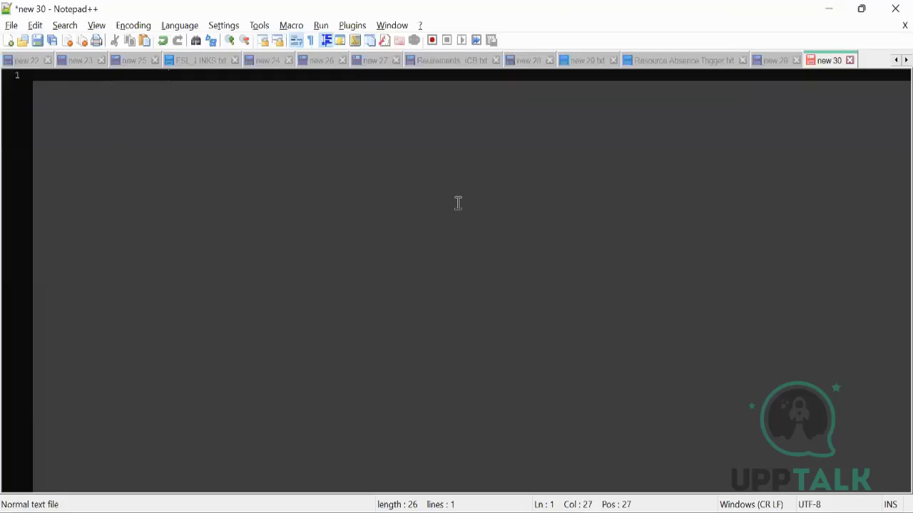
key("Return")
key("Return")
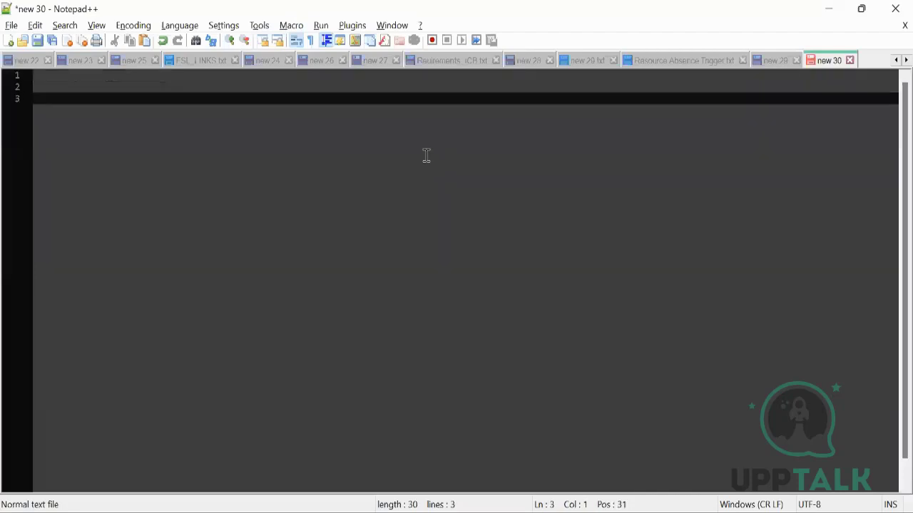
type("Service Te")
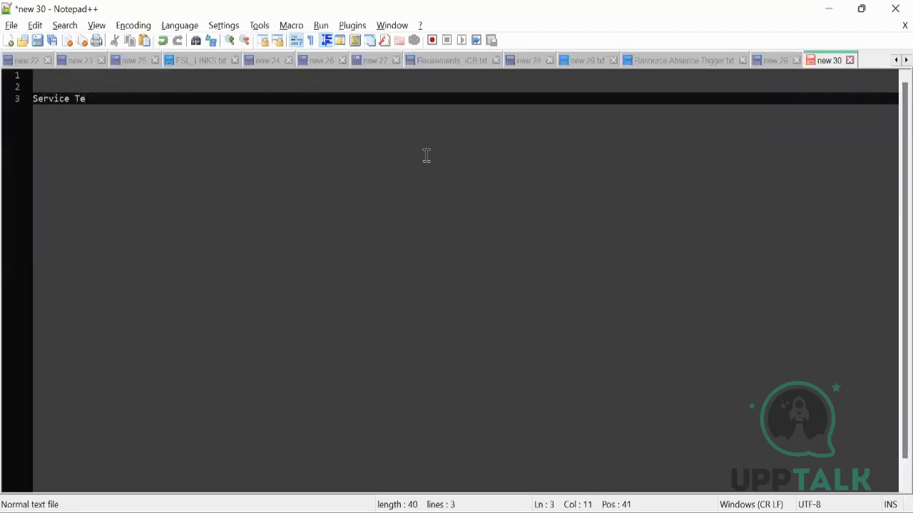
type("rritory")
key("Return")
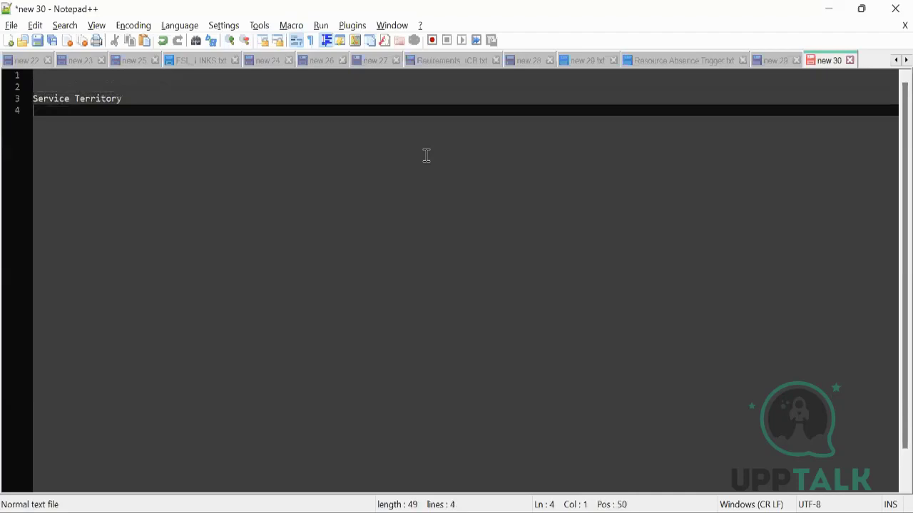
type("Servic")
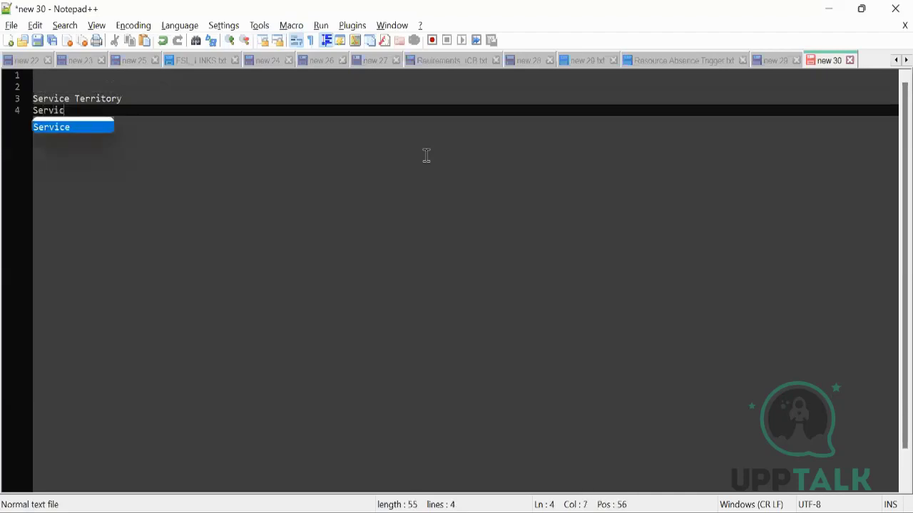
type("e Resource")
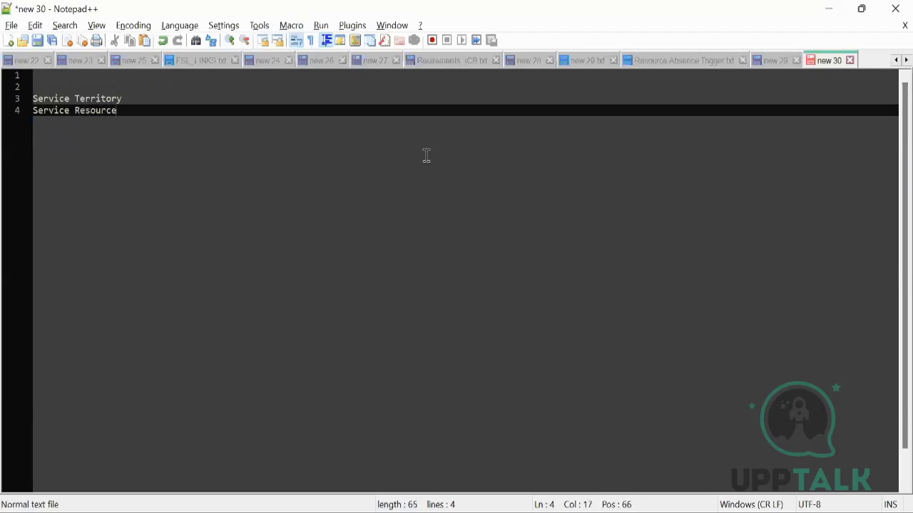
key("Return")
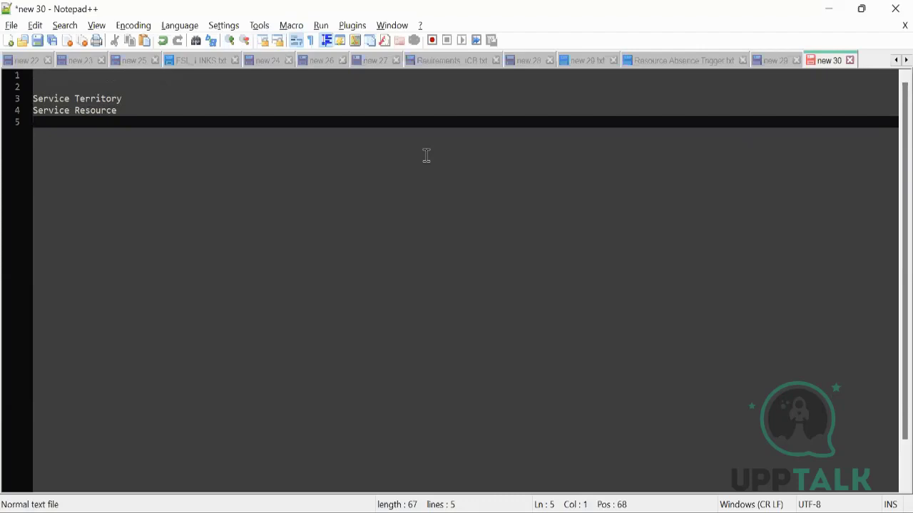
type("Field Serv")
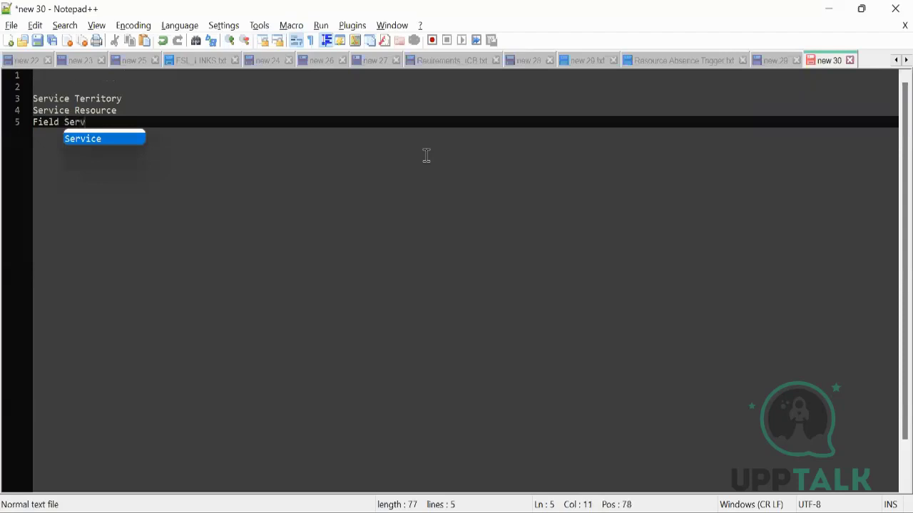
type("ice Adm")
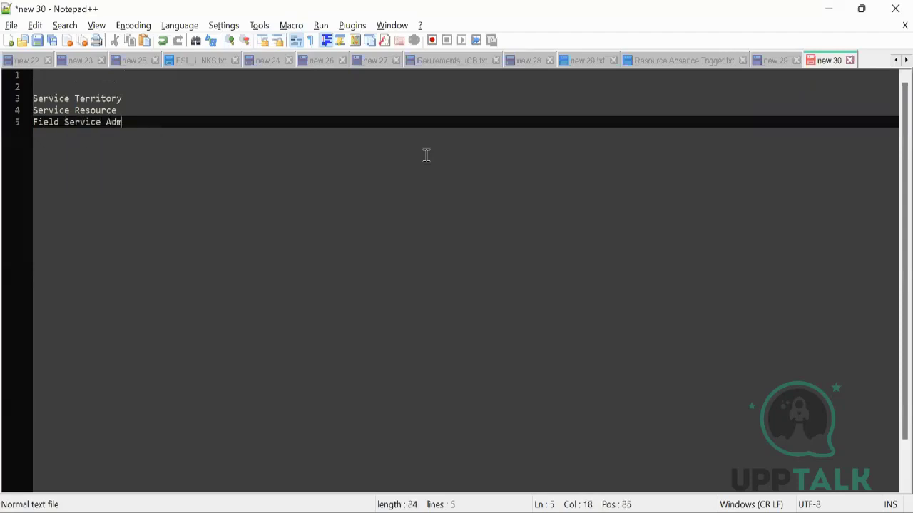
type("in/Dispatcher")
key("Return")
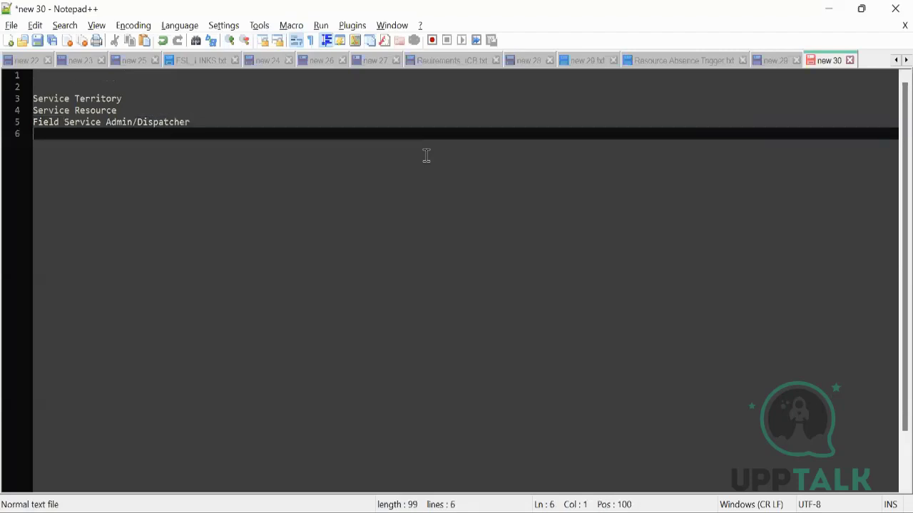
key("Return")
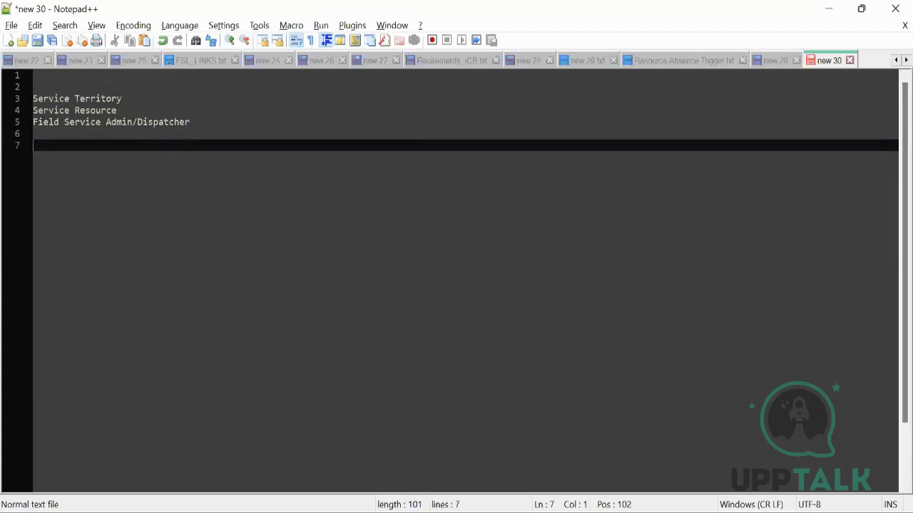
Step: Back in Chrome, begin a new record from the Service Territories list
mouse_move(454, 512)
left_click(395, 480)
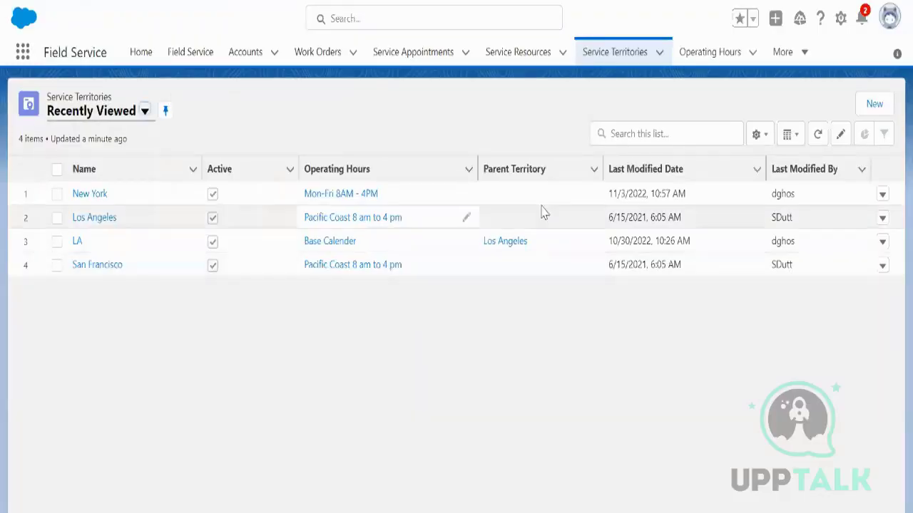
left_click(873, 104)
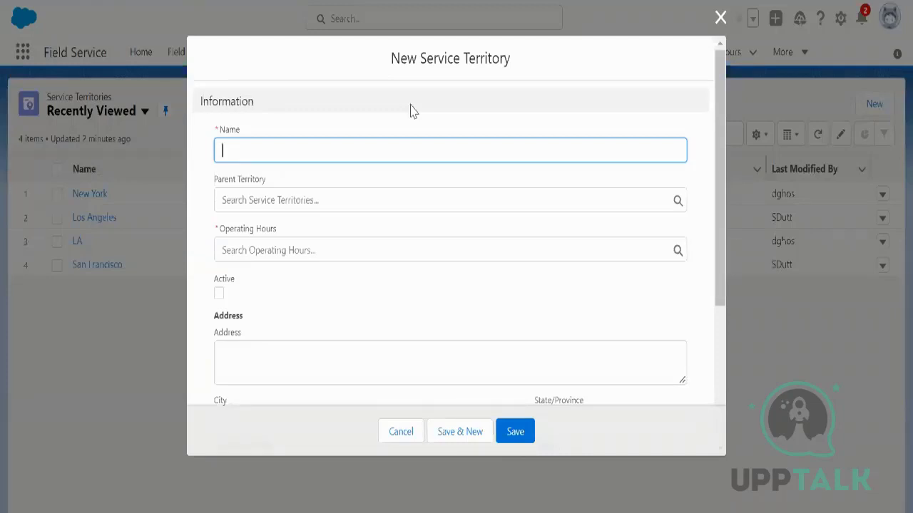
Step: Name the territory 'Los Angels', give it Pacific Coast 8 am to 4 pm hours, and mark it Active
type("Lo")
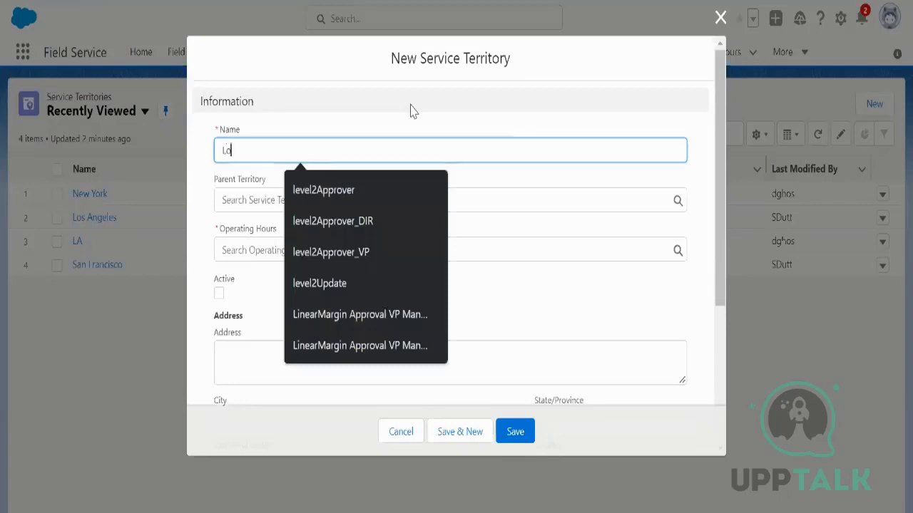
type("s")
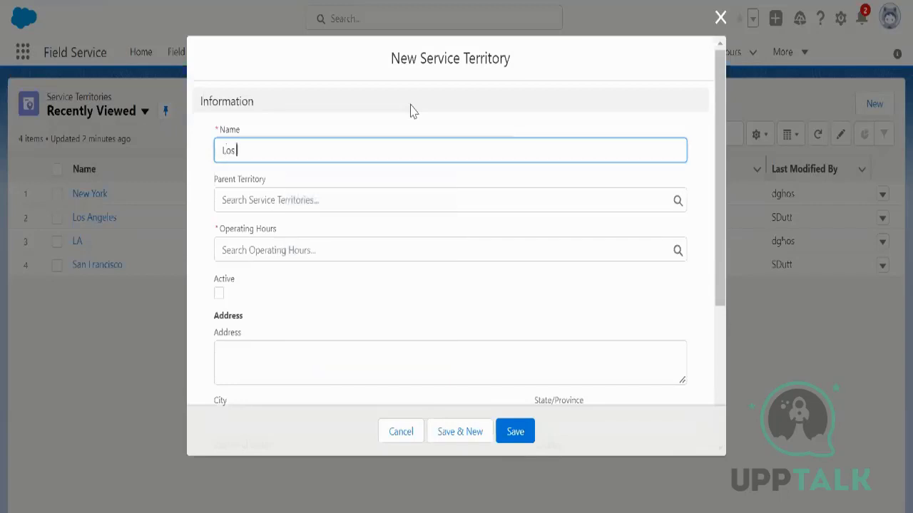
type(" Angel")
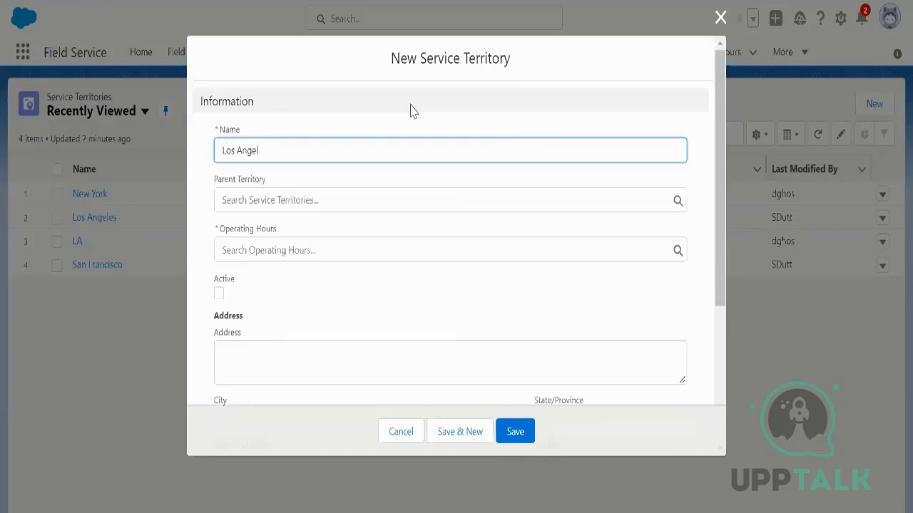
type("s")
left_click(381, 244)
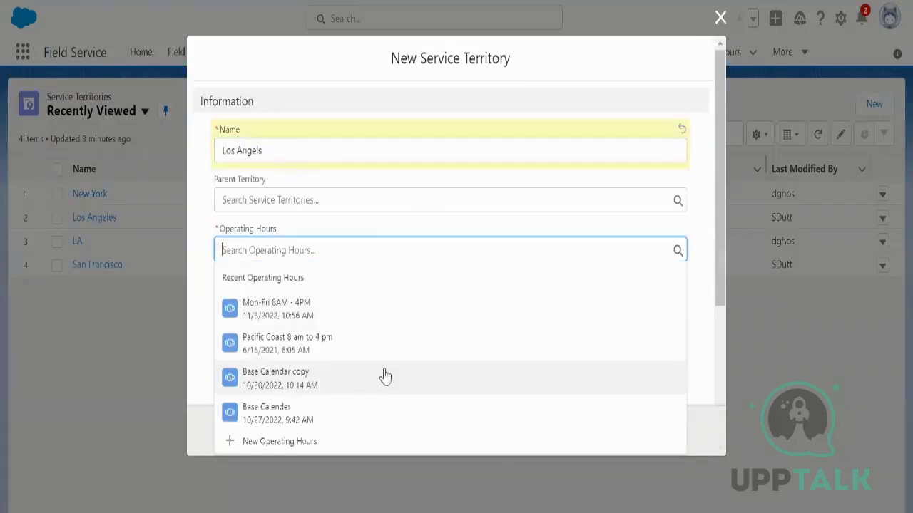
left_click(348, 345)
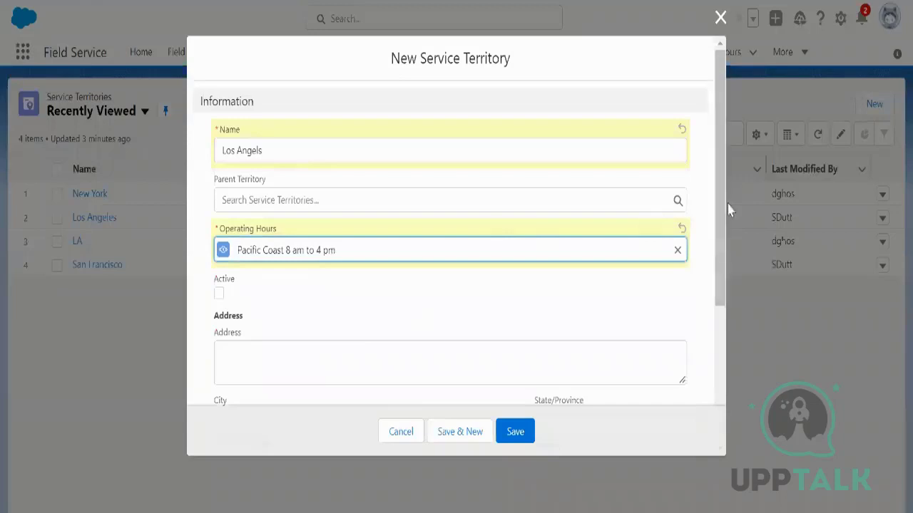
scroll(463, 285, "down", 2)
left_click(219, 201)
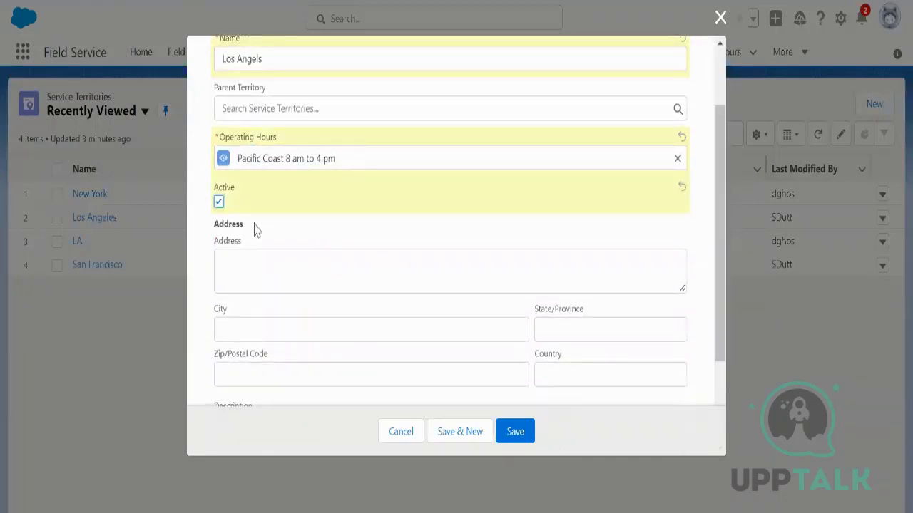
scroll(370, 263, "down", 2)
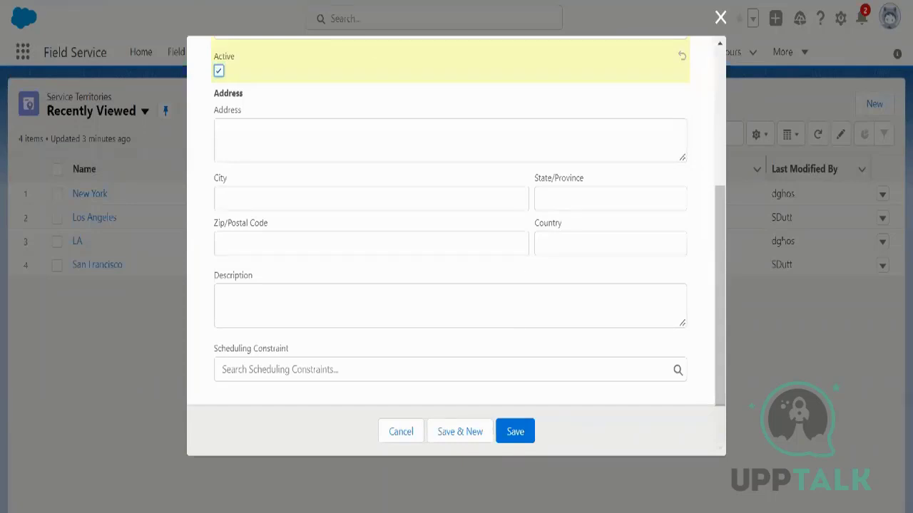
Step: Reload the page and close the unsaved New Service Territory form
right_click(284, 0)
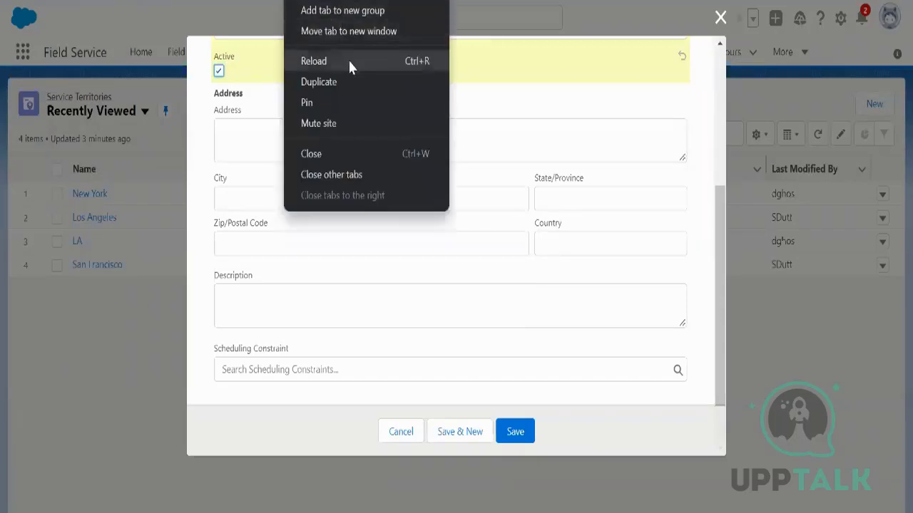
left_click(319, 82)
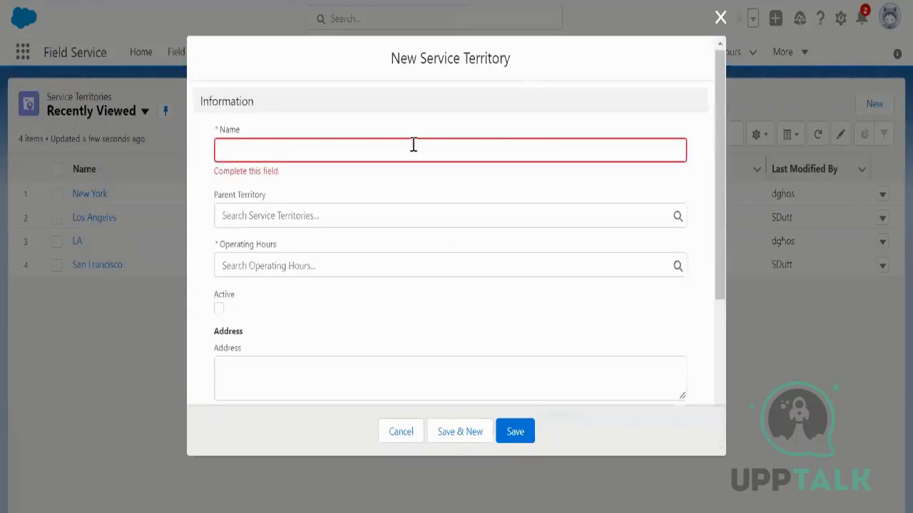
left_click(720, 17)
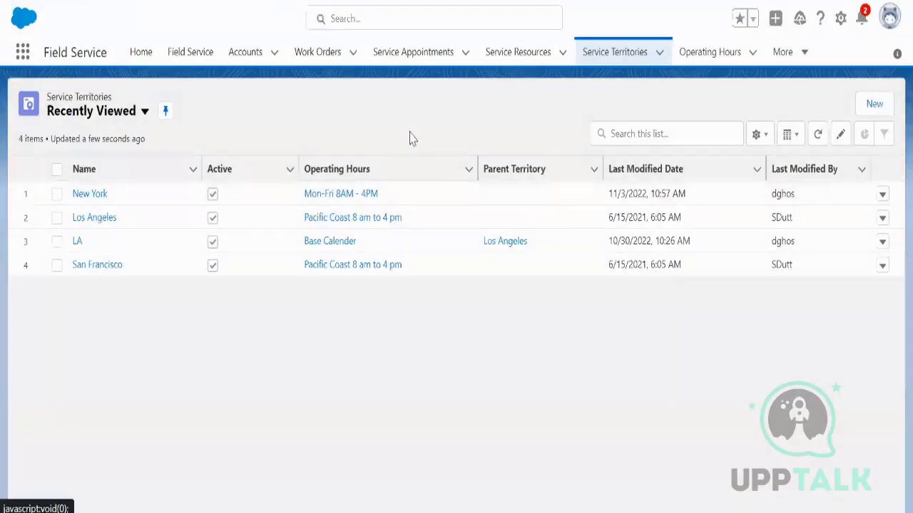
Step: Search the App Launcher for 'field service setting' and open Field Service Settings
left_click(21, 59)
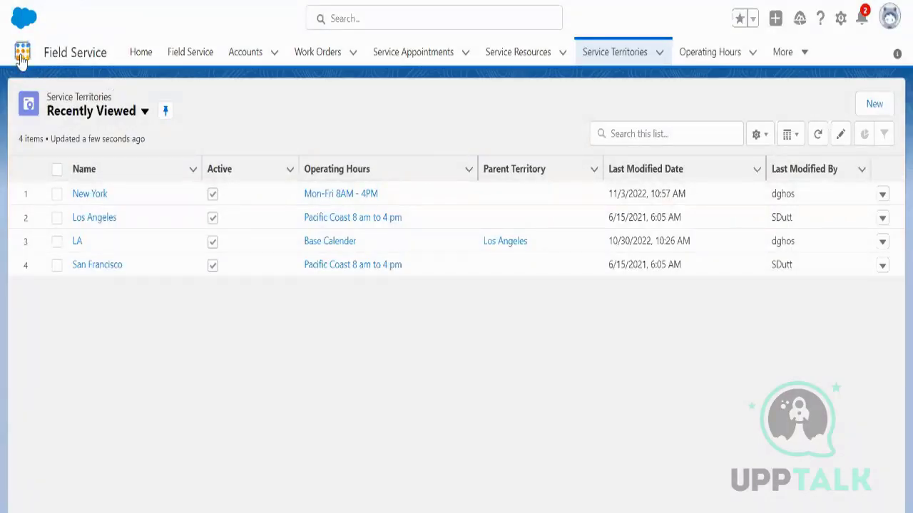
type("f")
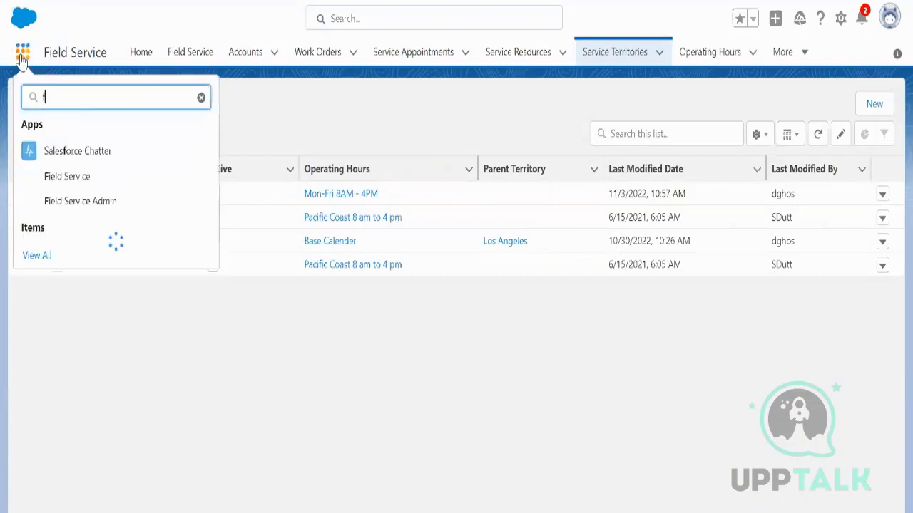
type("ield servi")
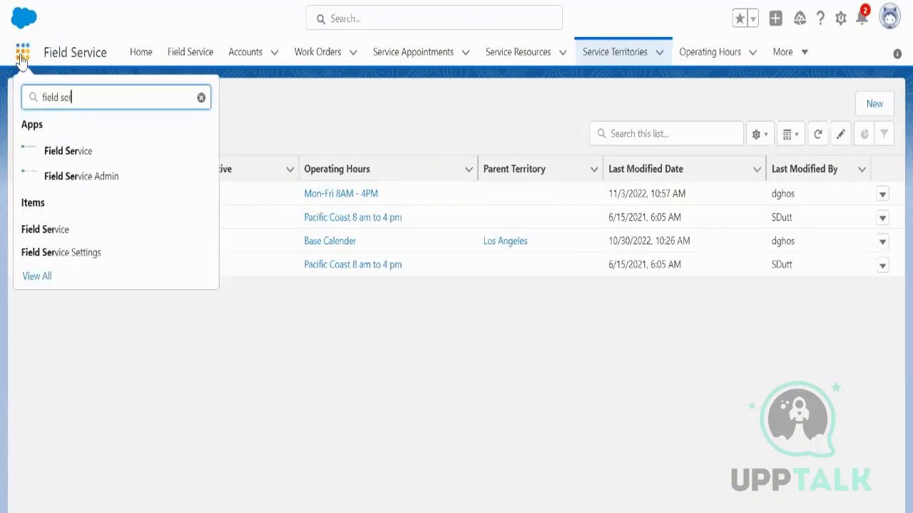
type("ce settings")
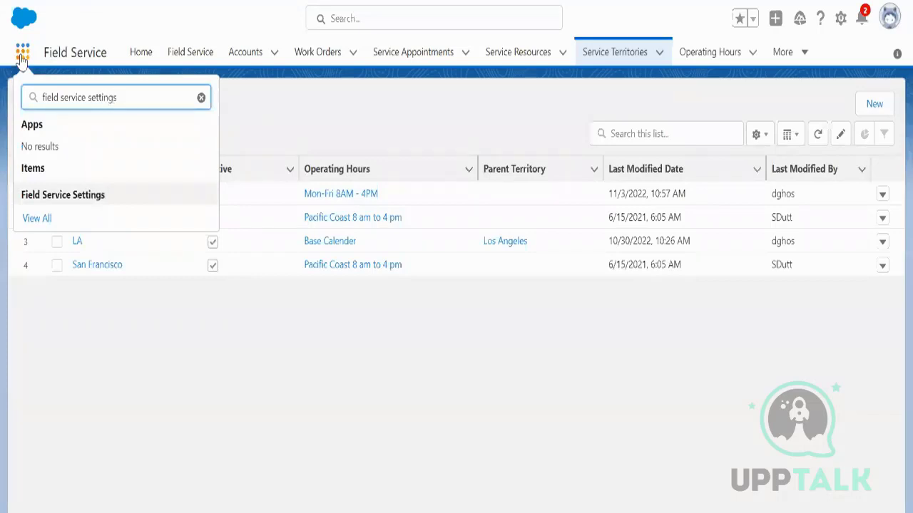
left_click(104, 203)
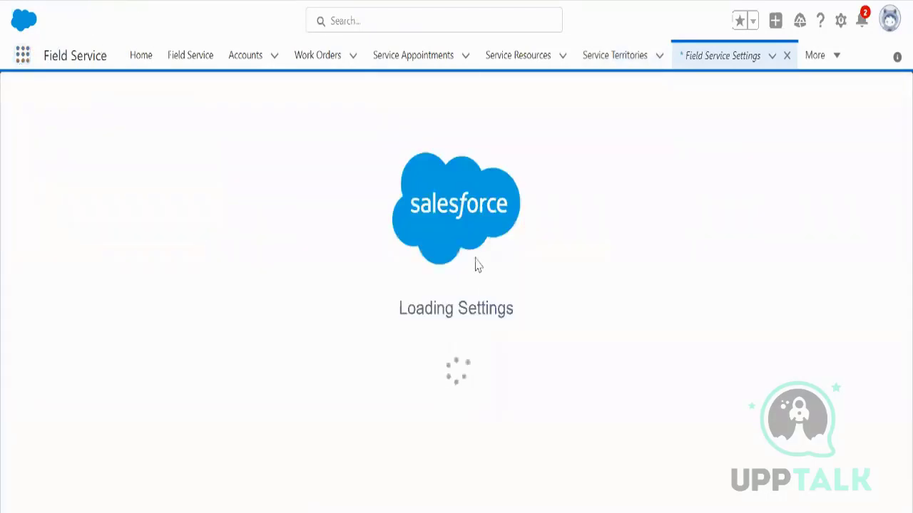
Step: In Guided Setup's Create Service Territories, expand Los Angeles to confirm LA sits beneath it
left_click(315, 329)
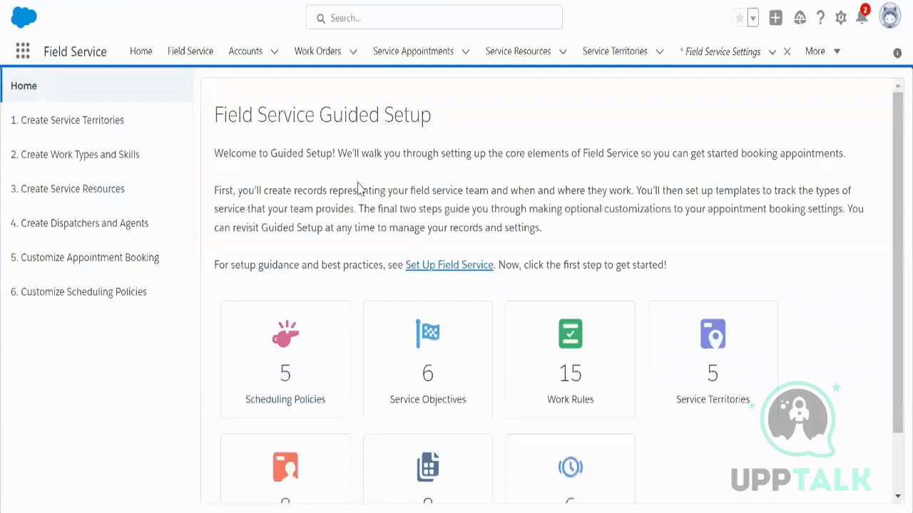
left_click_drag(216, 115, 445, 118)
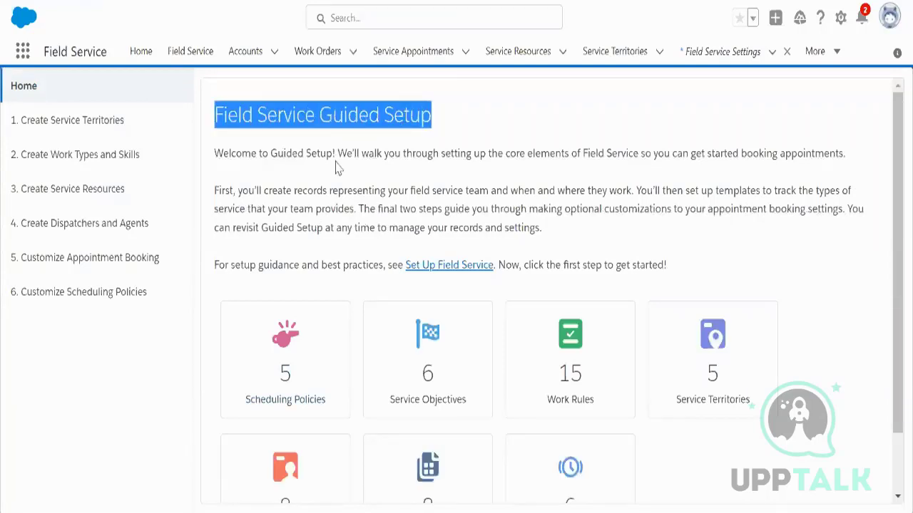
left_click(95, 134)
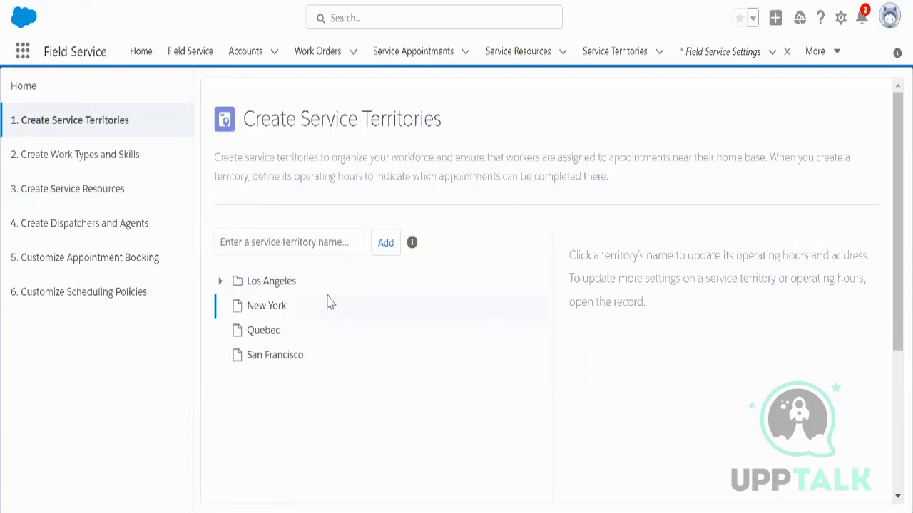
left_click(221, 282)
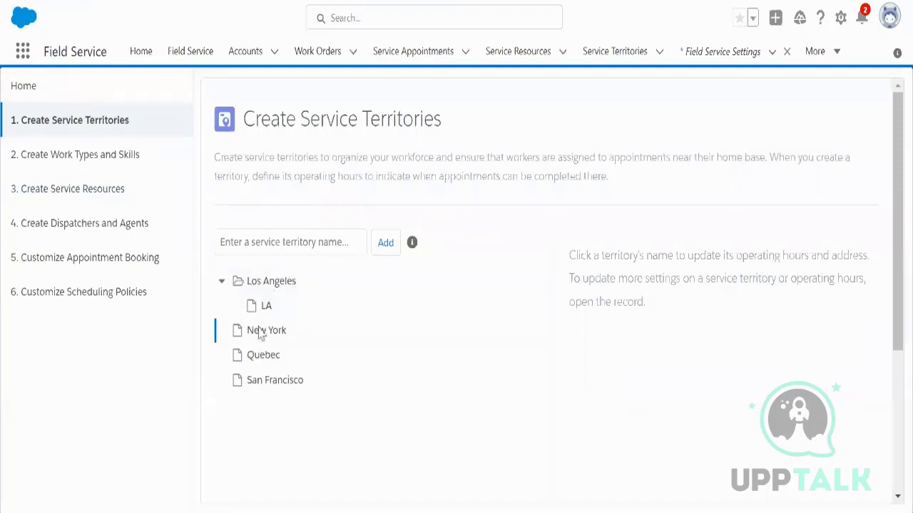
left_click(221, 281)
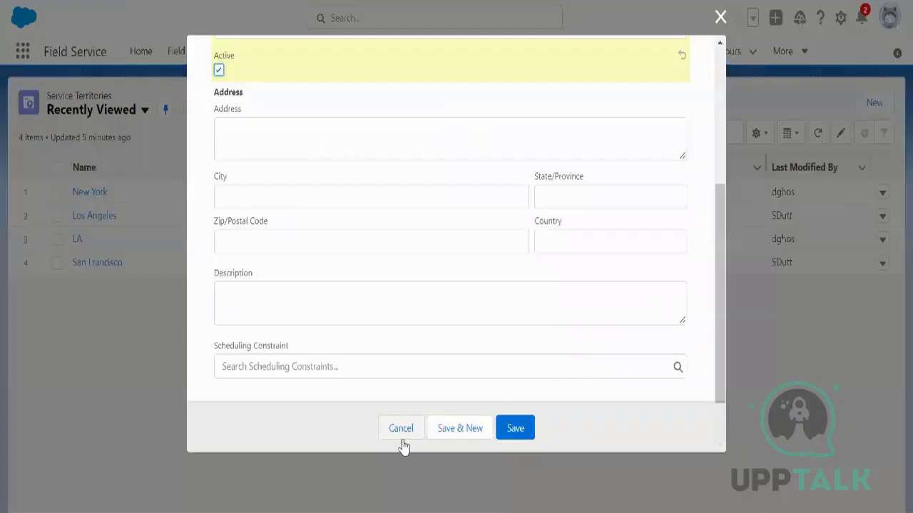
Step: Try deleting Los Angeles from the territory list, then dismiss the linked-appointments error
left_click(401, 436)
left_click(628, 52)
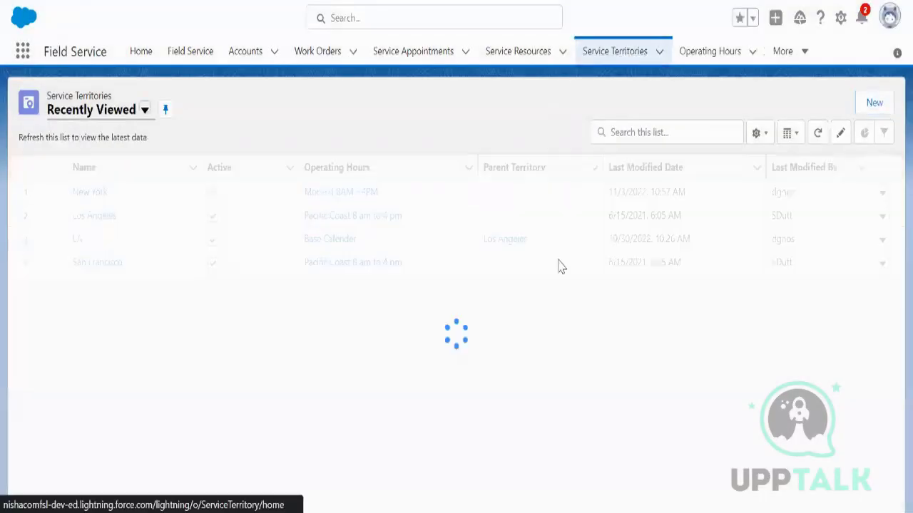
left_click(57, 215)
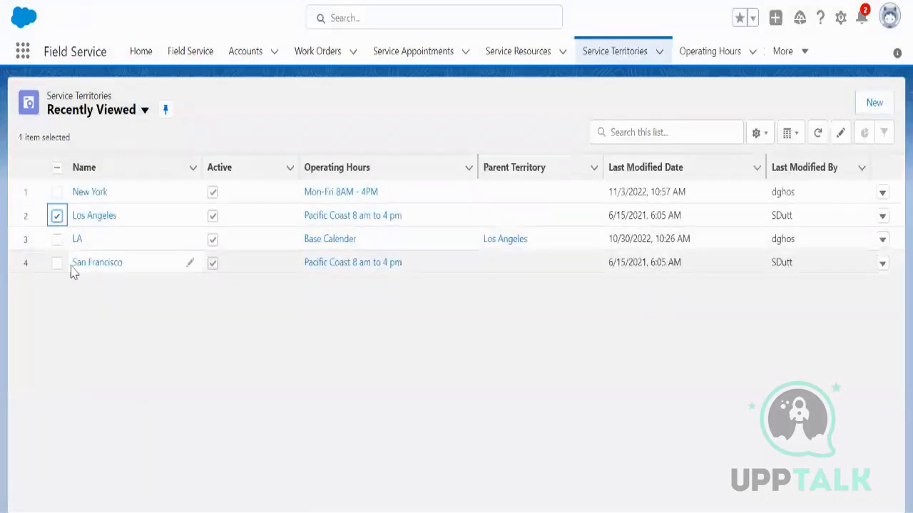
left_click(882, 215)
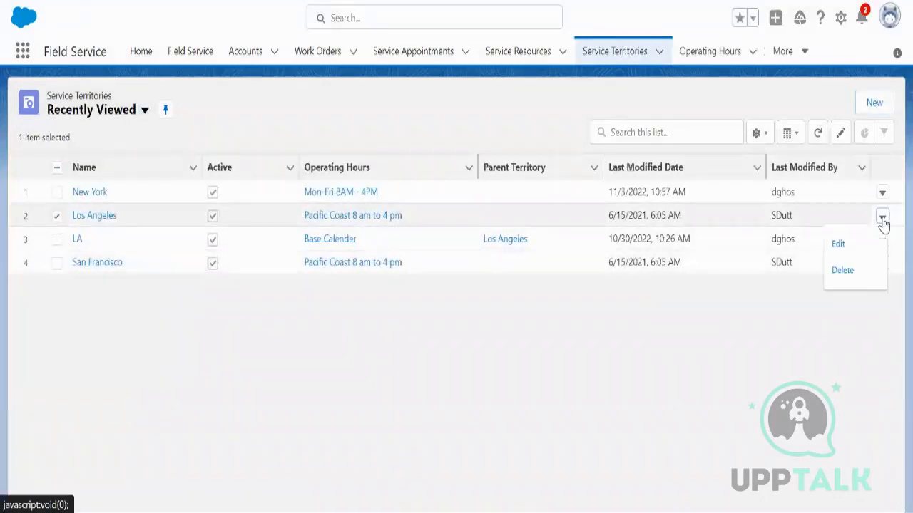
left_click(842, 271)
left_click(629, 285)
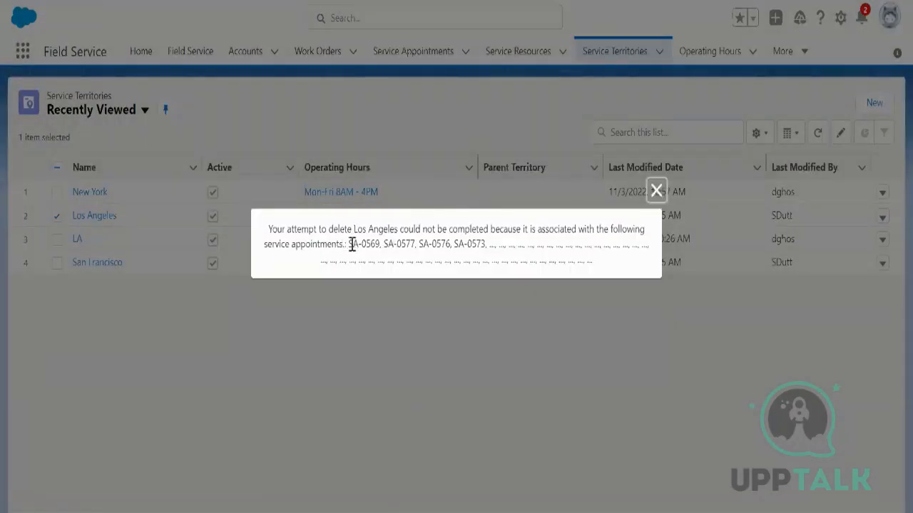
left_click_drag(349, 244, 482, 241)
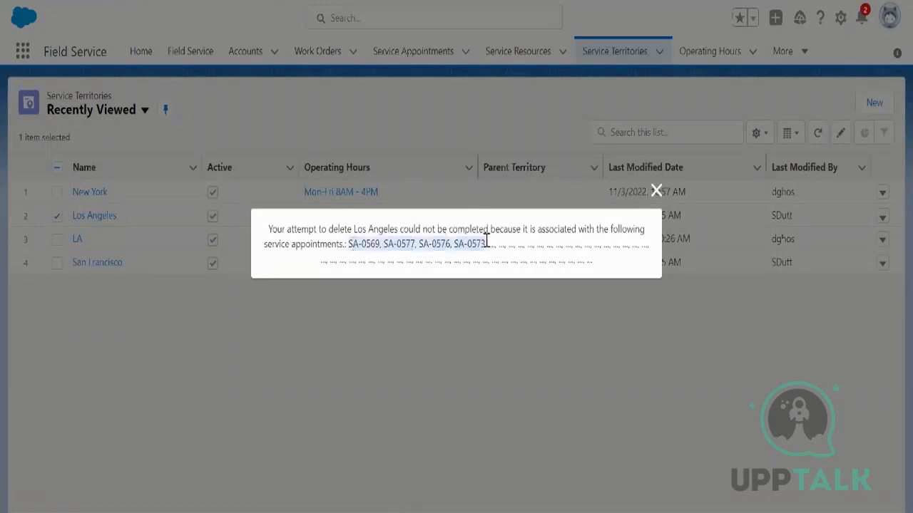
left_click(656, 191)
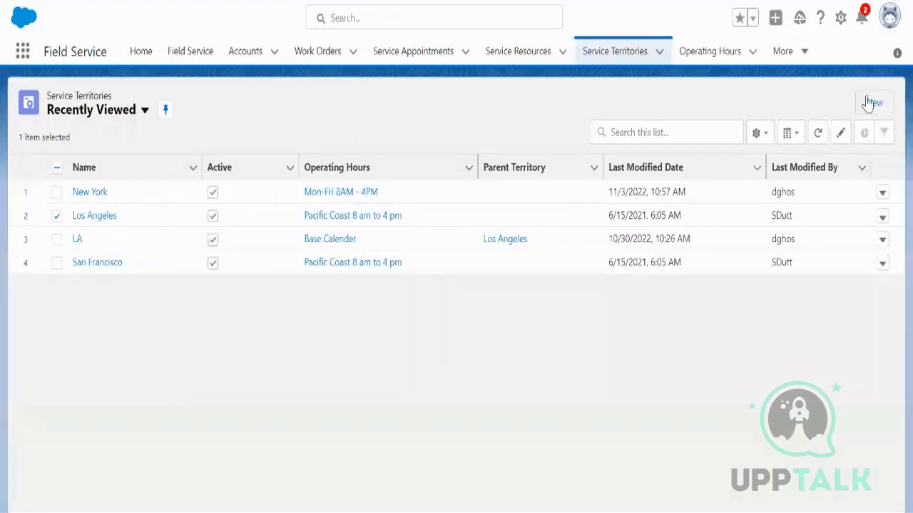
Step: Create a territory named Los Angeles _ Demo with Pacific Coast 8 am to 4 pm hours, marked Active
left_click(870, 101)
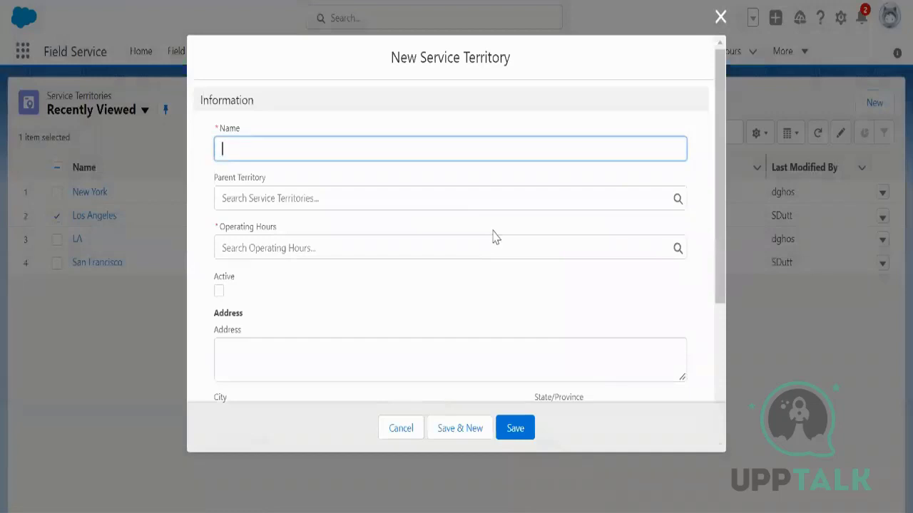
type("l")
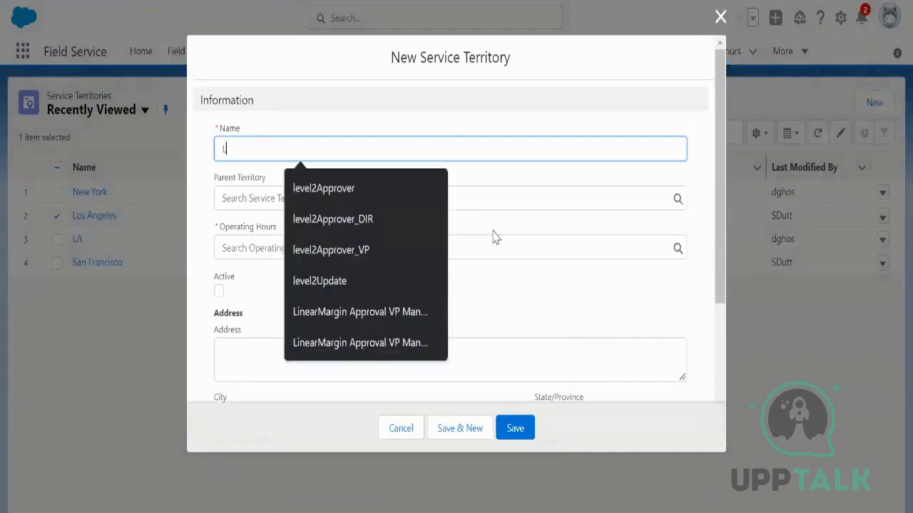
type("os Angeles")
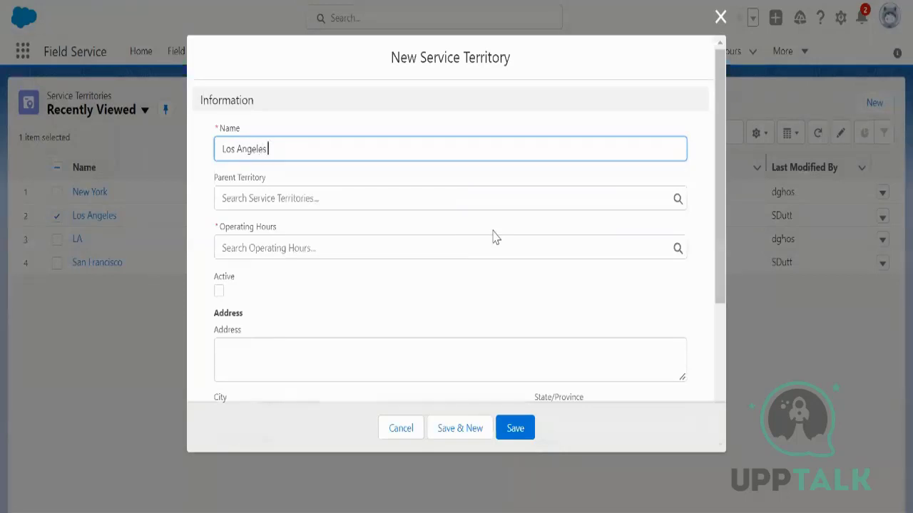
type(" Demo")
left_click(280, 249)
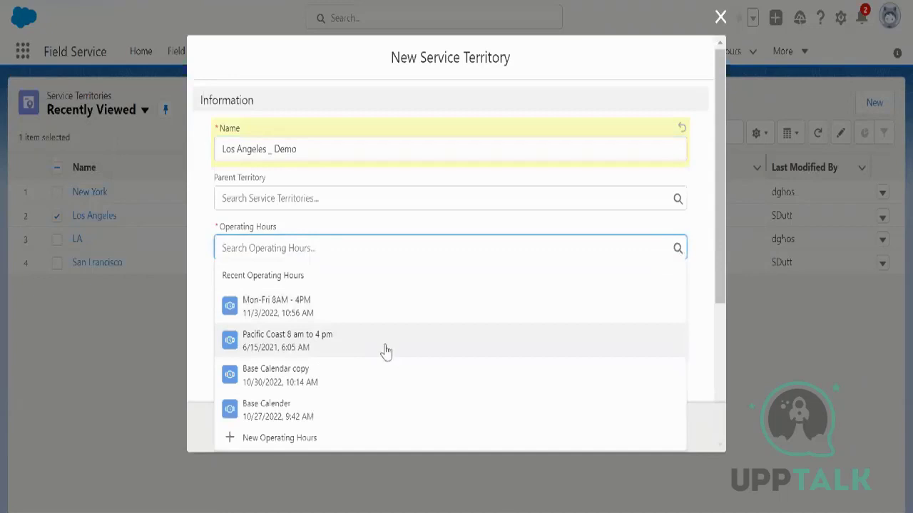
left_click(385, 351)
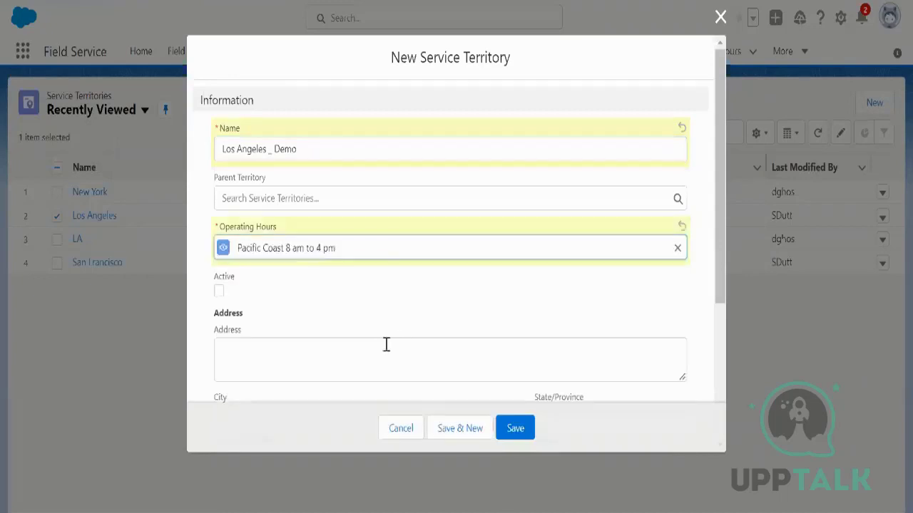
left_click(219, 293)
scroll(380, 293, "down", 3)
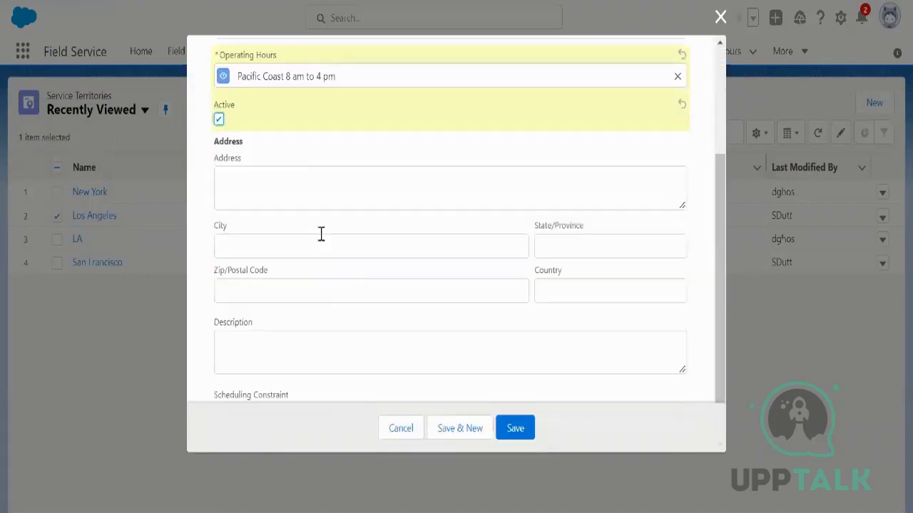
scroll(320, 234, "down", 1)
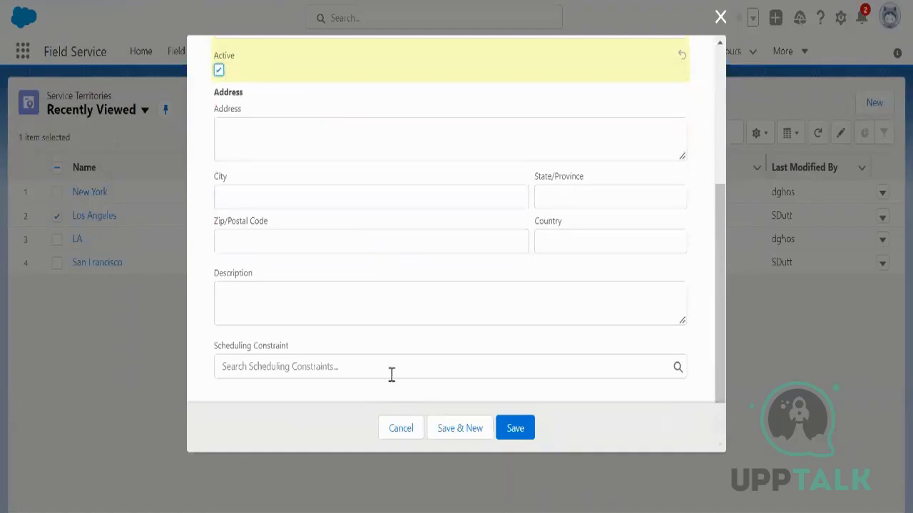
Step: Save Los Angeles _ Demo and select it in the Create Service Territories tree to review its details
left_click(520, 427)
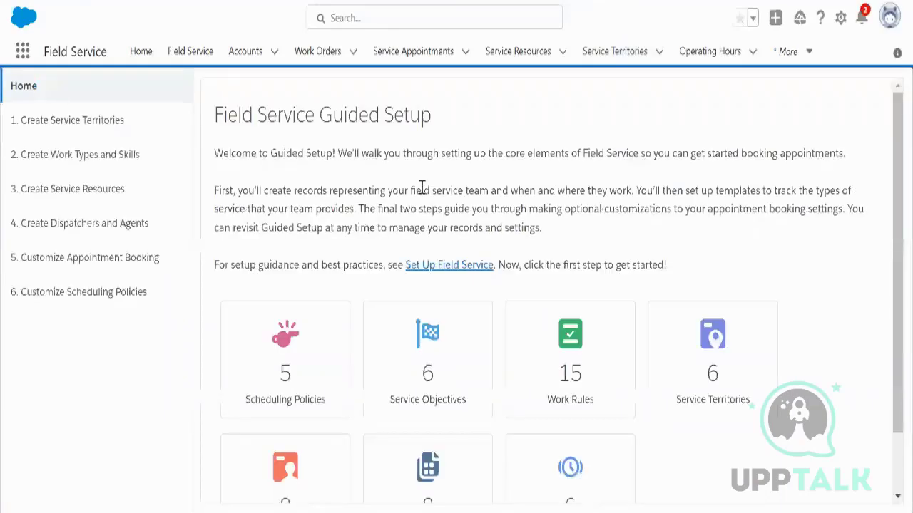
left_click(104, 123)
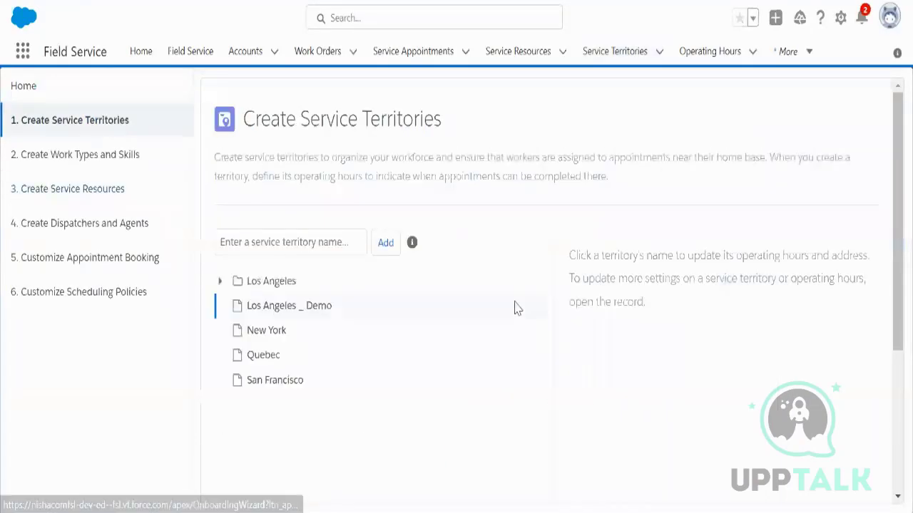
left_click(313, 312)
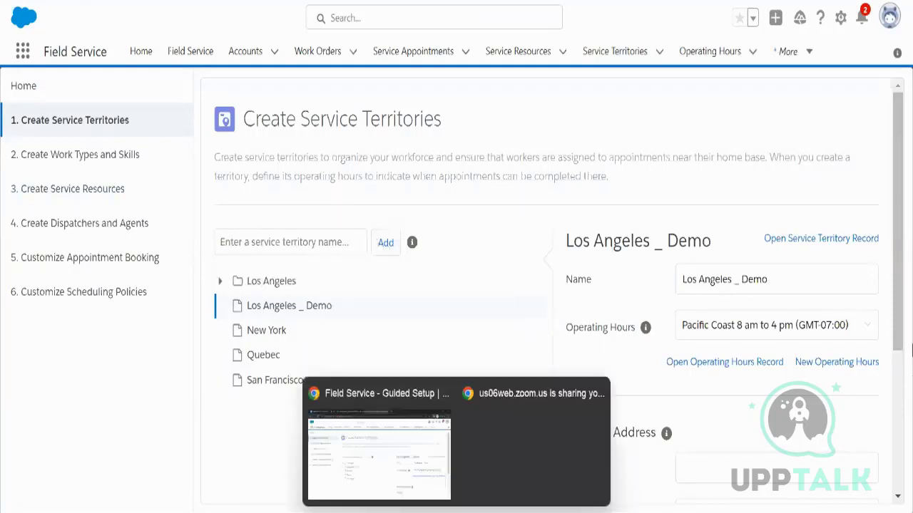
left_click_drag(910, 338, 910, 471)
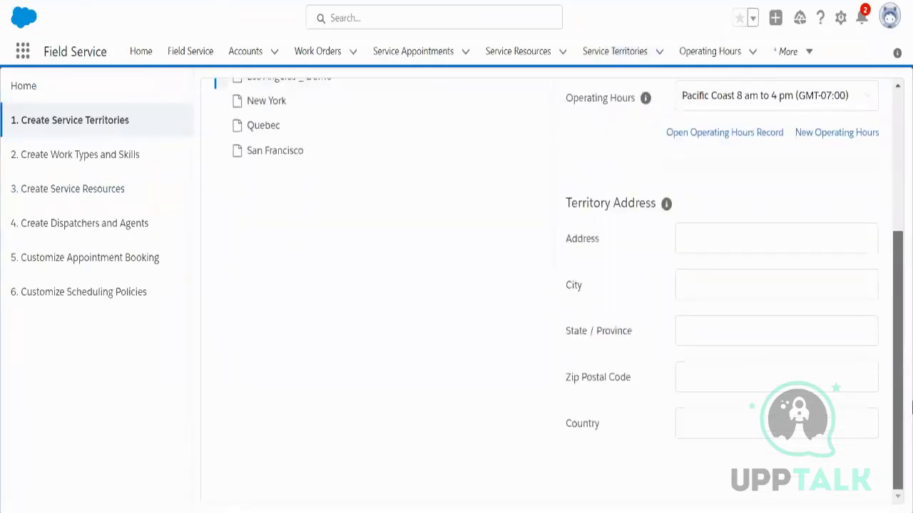
left_click_drag(911, 407, 910, 283)
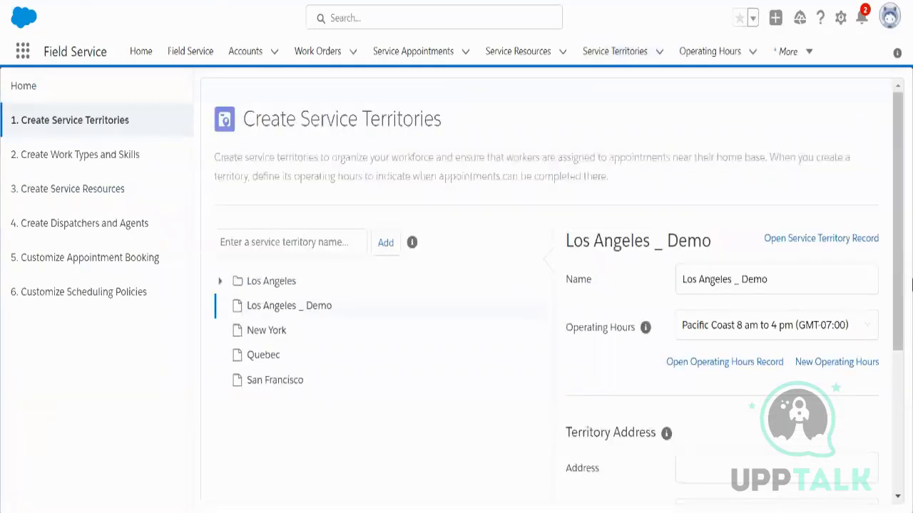
Step: Open the Los Angeles _ Demo territory record and review its Pacific Coast 8 am–4 pm hours
left_click(805, 241)
scroll(623, 206, "down", 2)
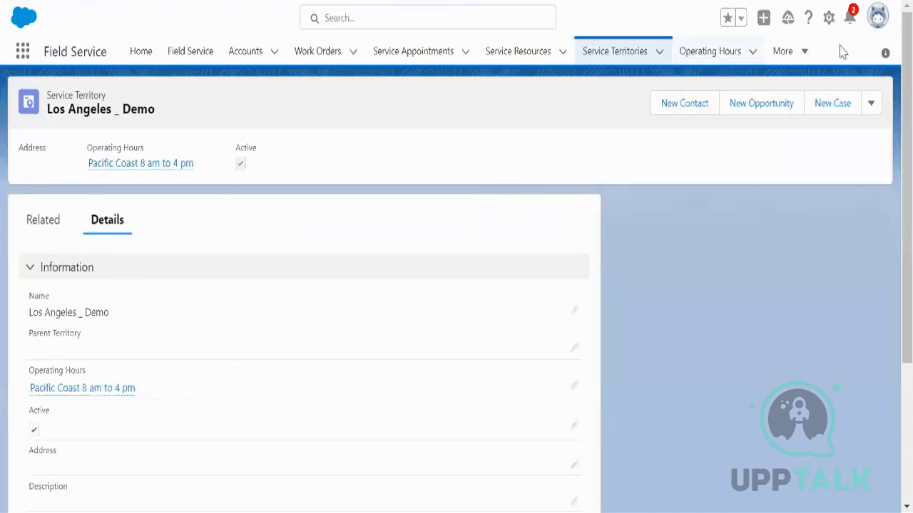
Step: Go to the Salesforce Setup home page from the gear menu
left_click(829, 19)
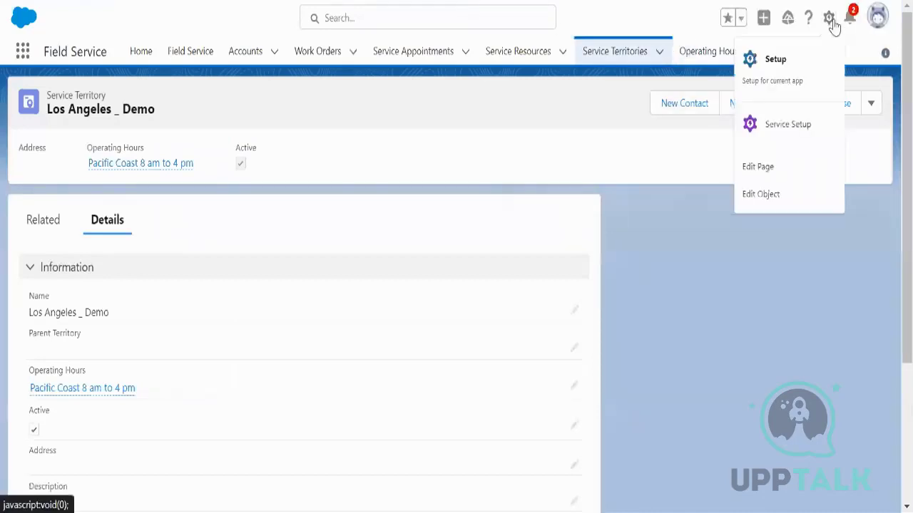
left_click(769, 81)
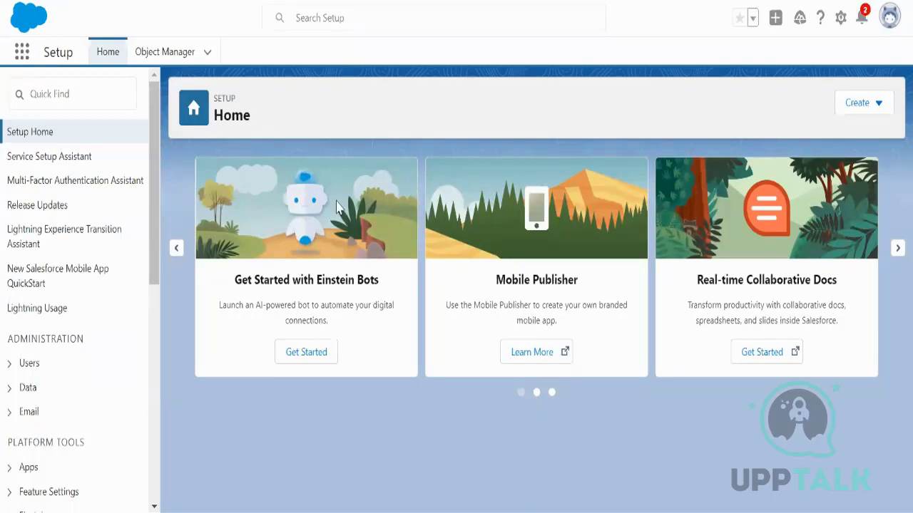
Step: Find and open the Users page through Setup Quick Find
left_click(71, 85)
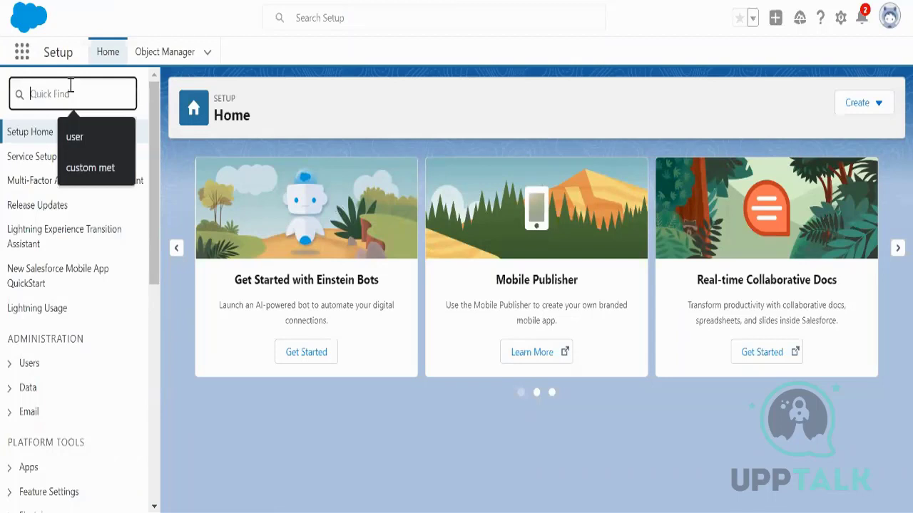
left_click(92, 130)
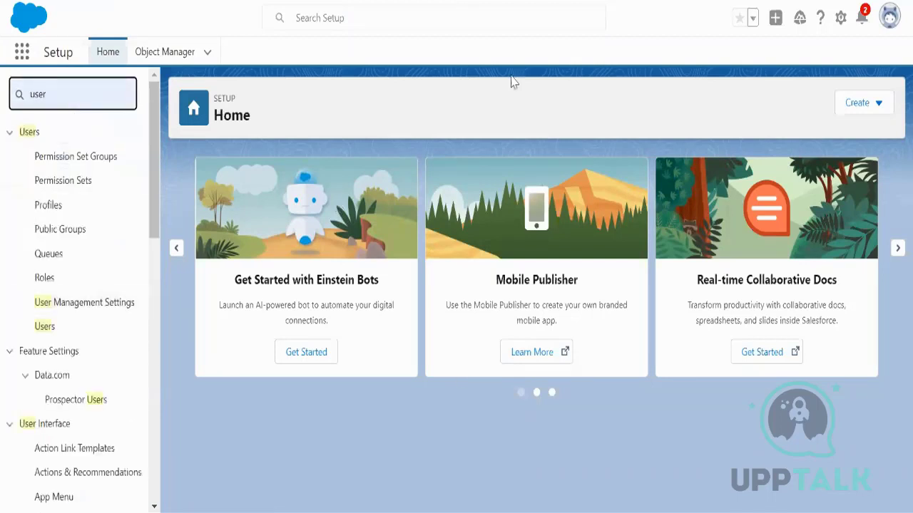
left_click(37, 331)
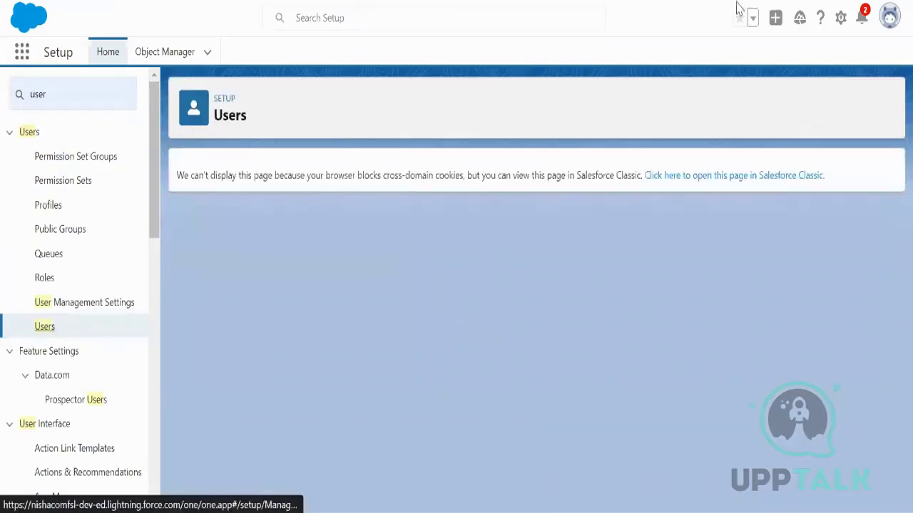
Step: Allow the site's blocked cookies so the All Users list loads
left_click(740, 14)
left_click(578, 174)
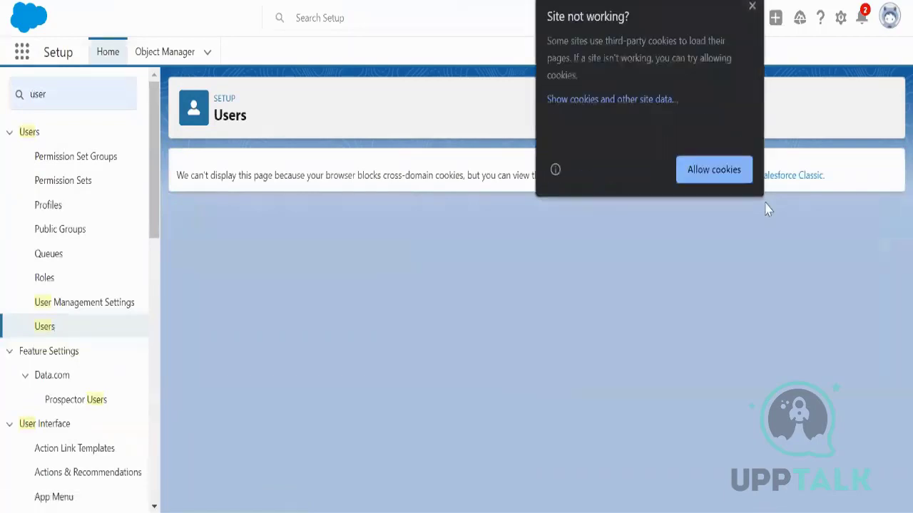
left_click(746, 175)
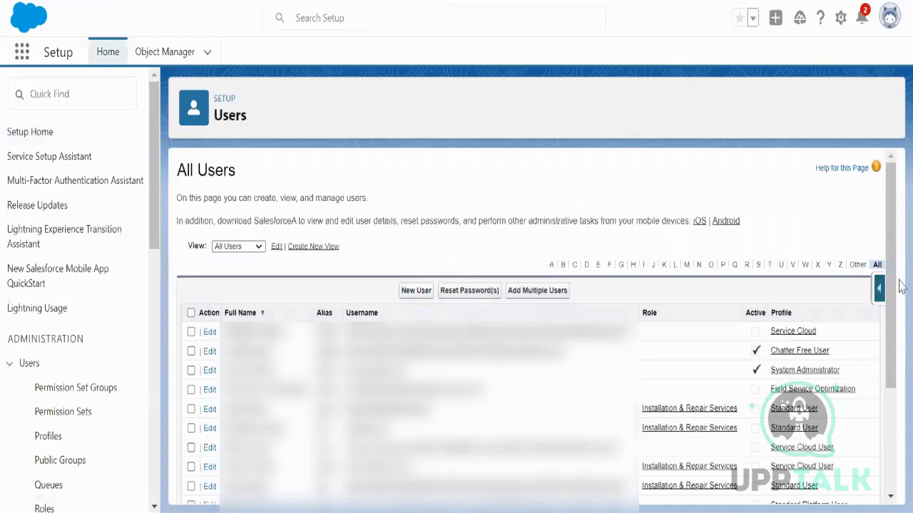
scroll(894, 376, "down", 3)
scroll(894, 377, "up", 3)
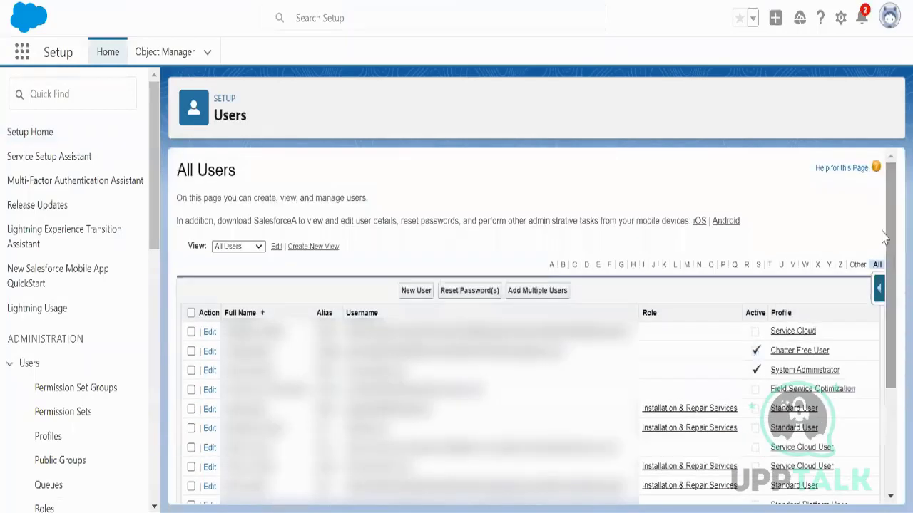
Step: Start a new user and fill in the first name, last name, alias, e-mail and username
left_click(426, 295)
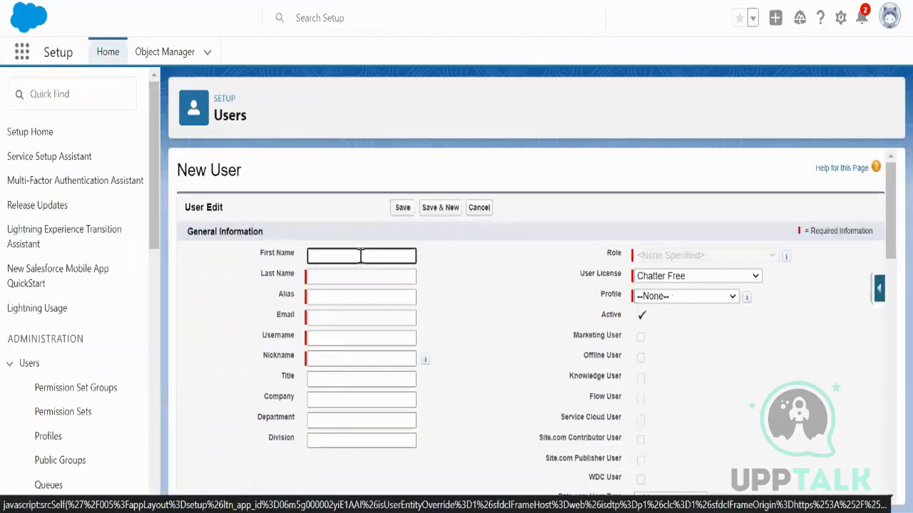
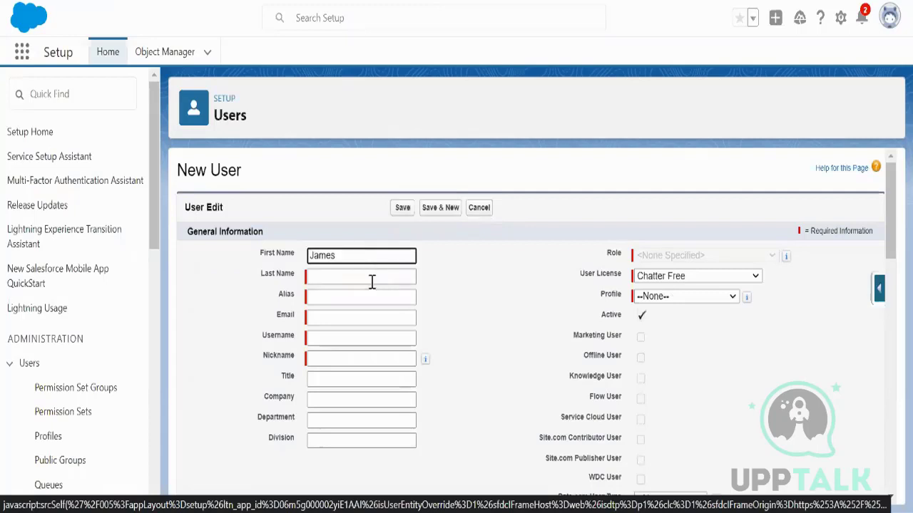
left_click(372, 283)
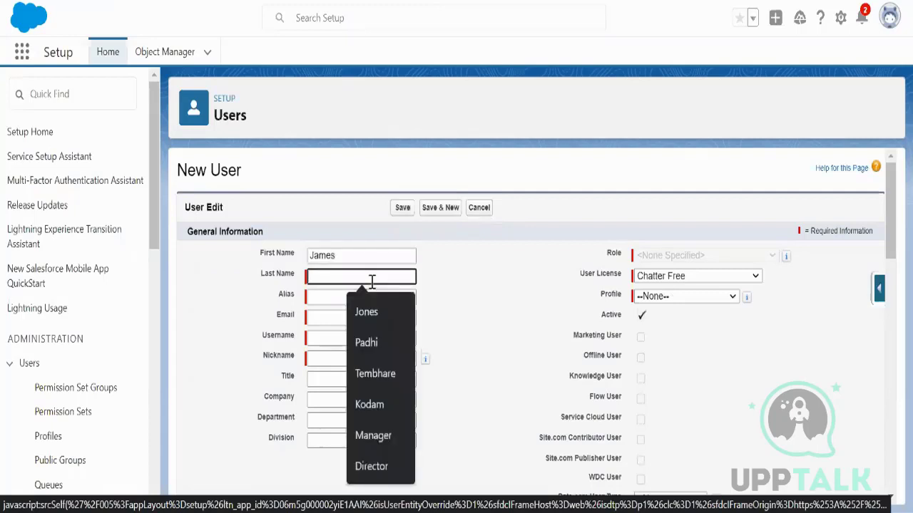
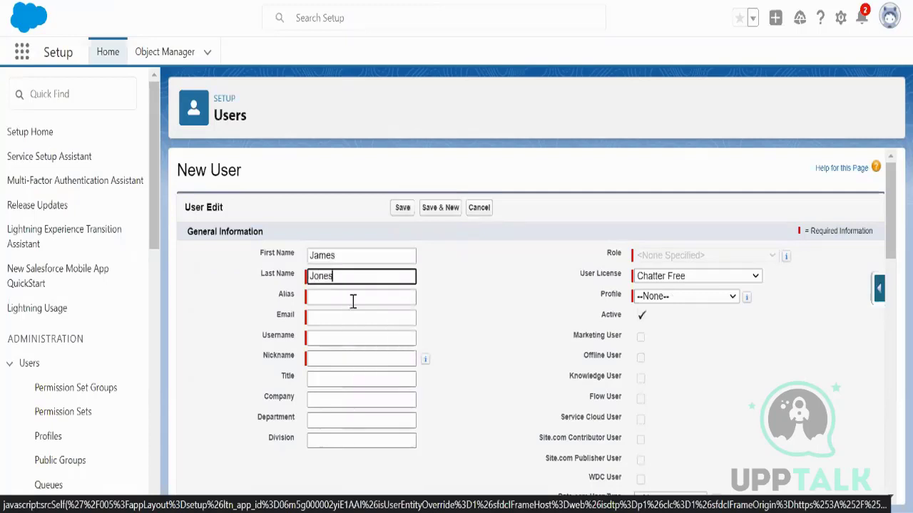
left_click(353, 301)
left_click(349, 314)
left_click(355, 328)
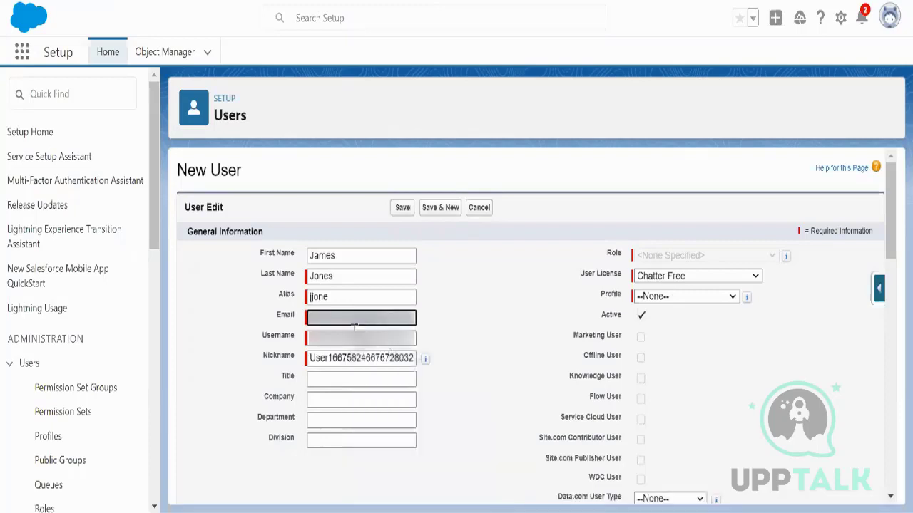
left_click(415, 335)
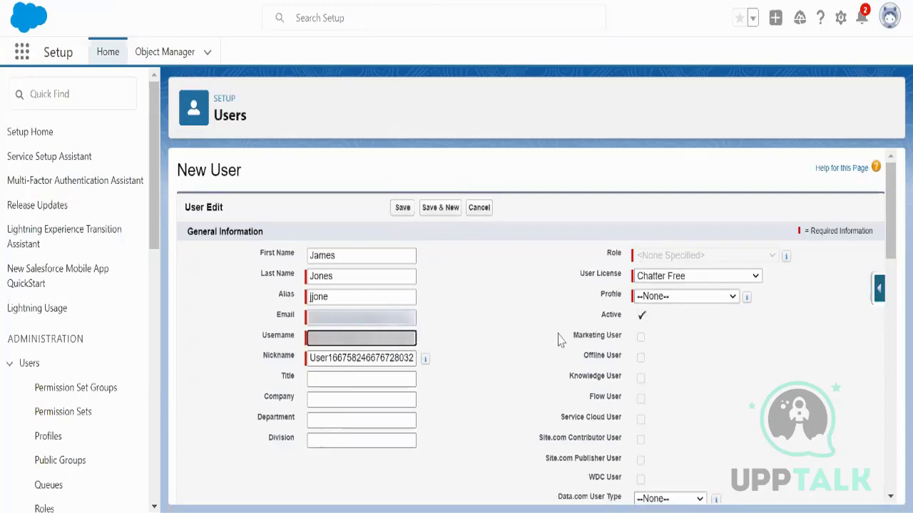
Step: Set the user licence to Salesforce and the role to Installation & Repair Services
left_click(707, 282)
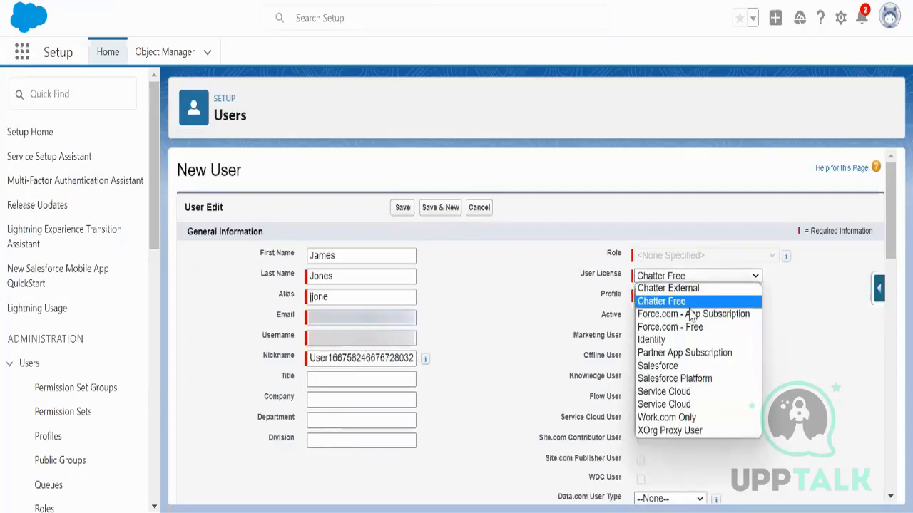
left_click(683, 364)
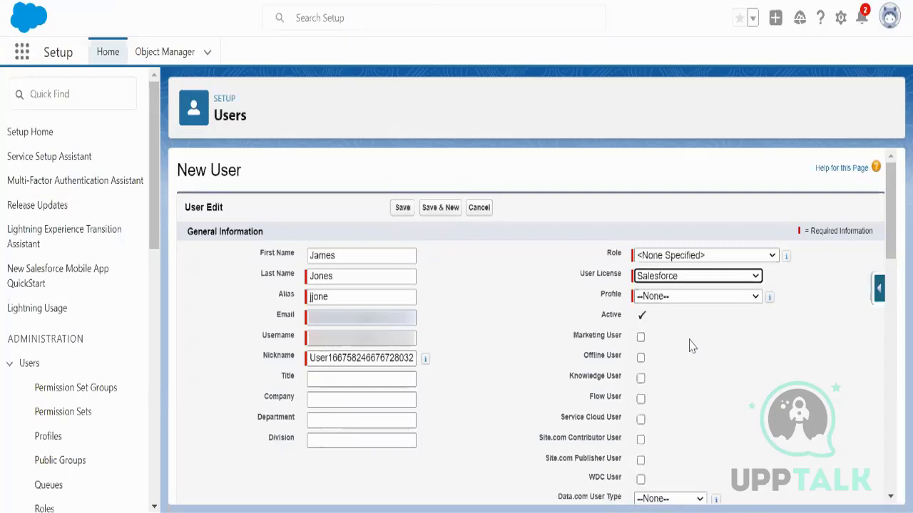
left_click(703, 258)
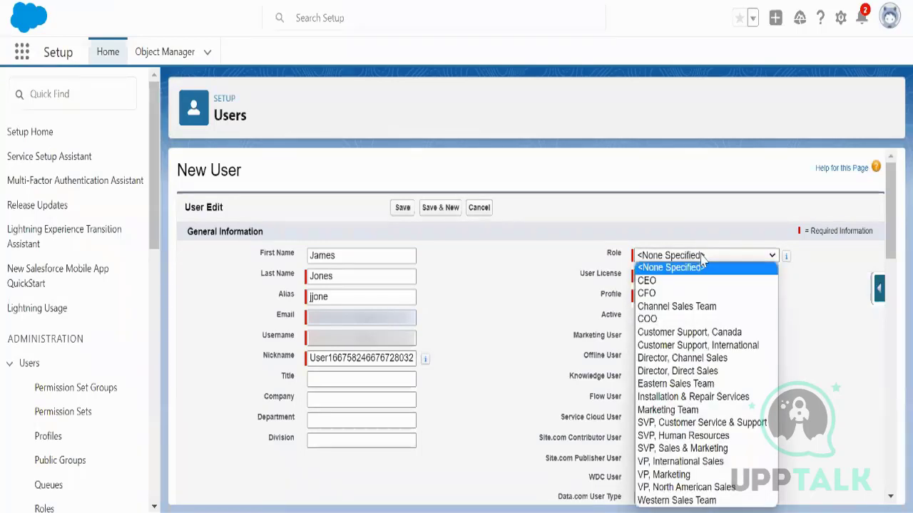
left_click(717, 396)
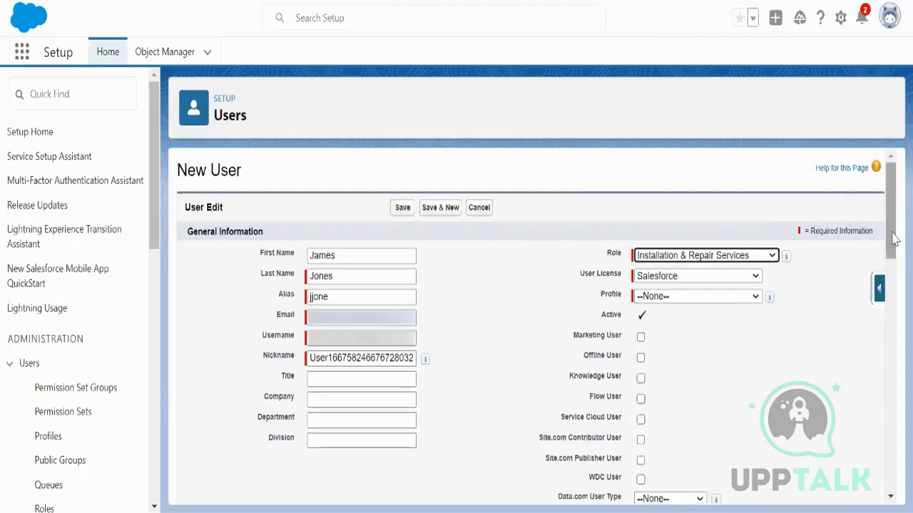
left_click_drag(894, 240, 891, 259)
Step: Assign the Standard User profile, tick Service Cloud User, and scroll to the form's bottom
left_click(758, 213)
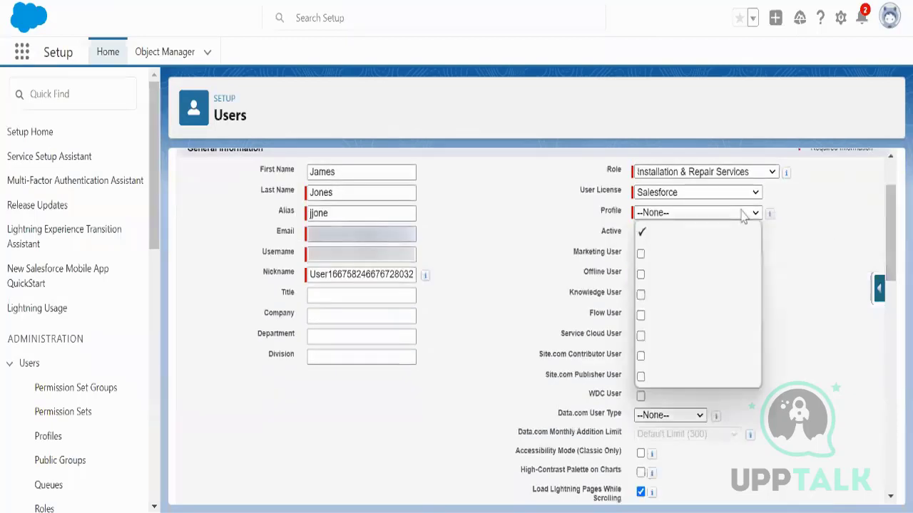
left_click(703, 370)
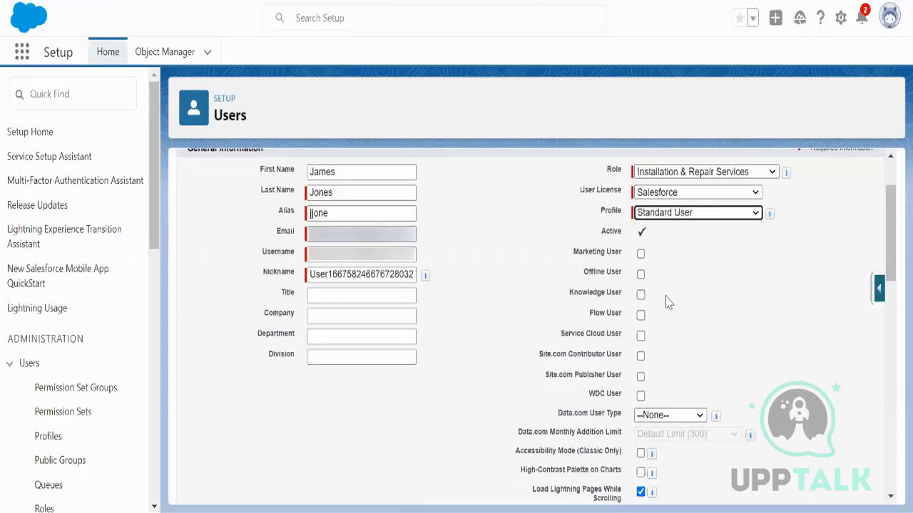
left_click(641, 335)
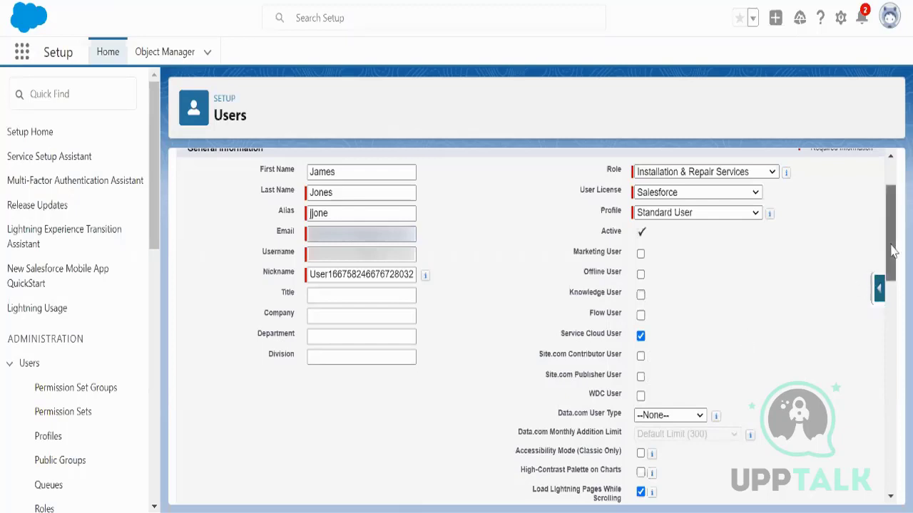
left_click_drag(892, 251, 893, 260)
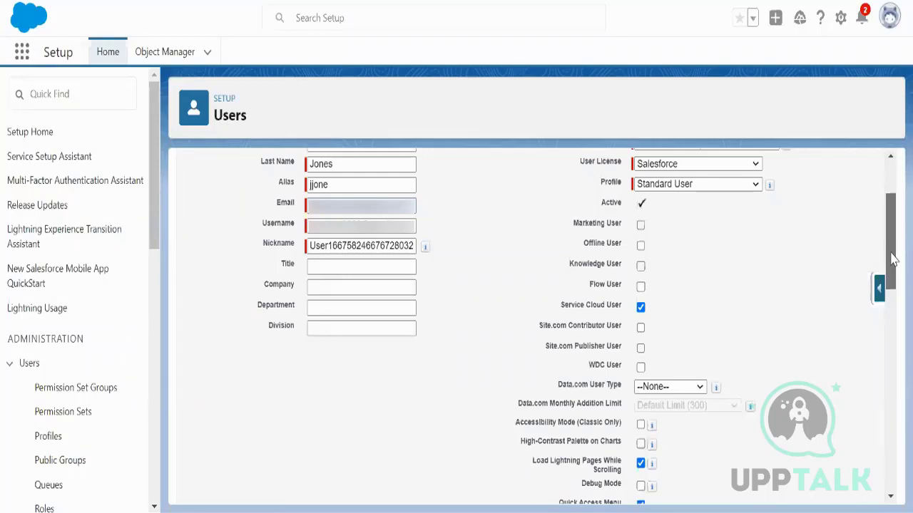
left_click_drag(893, 259, 902, 437)
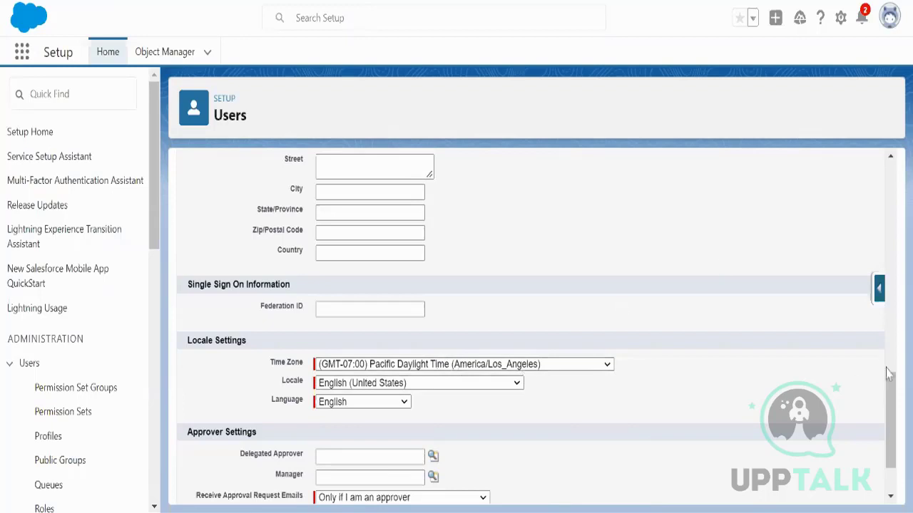
left_click_drag(891, 412, 894, 471)
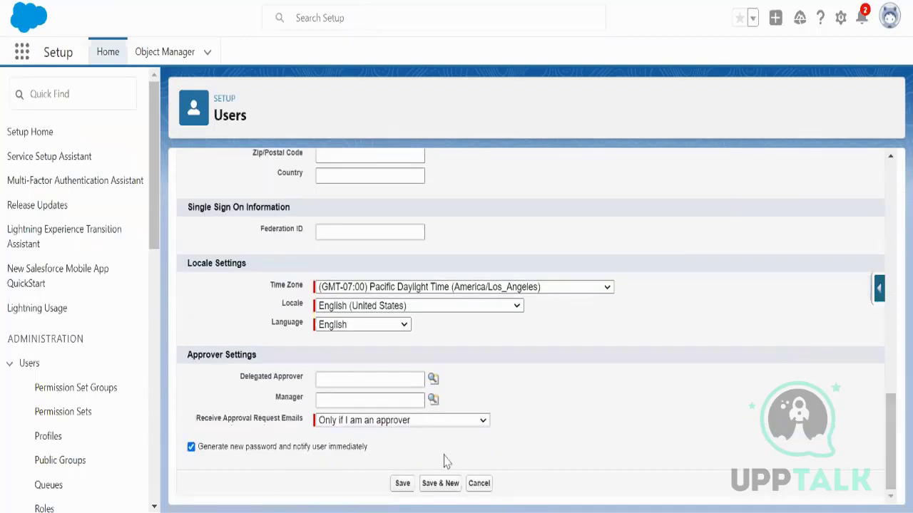
Step: Save the user, which fails for lack of Service Cloud User licences, and review All Users
left_click(403, 485)
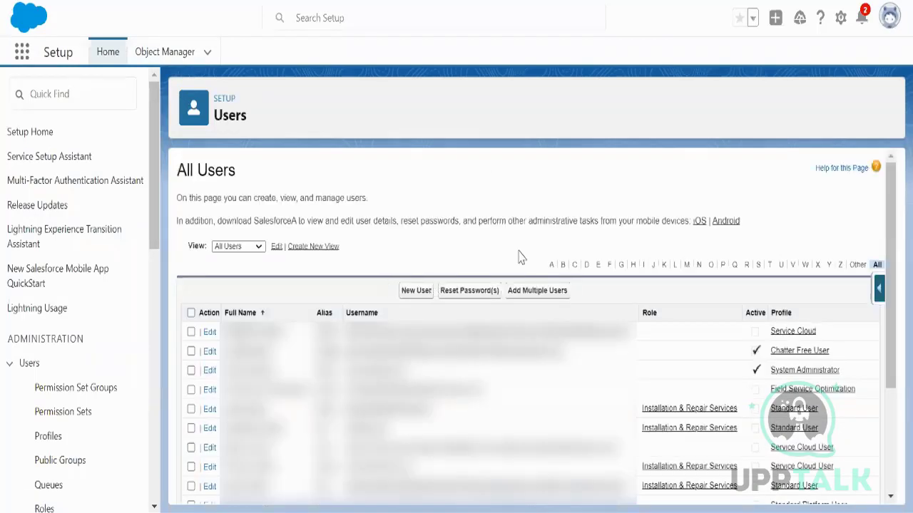
scroll(733, 335, "down", 2)
scroll(732, 323, "down", 2)
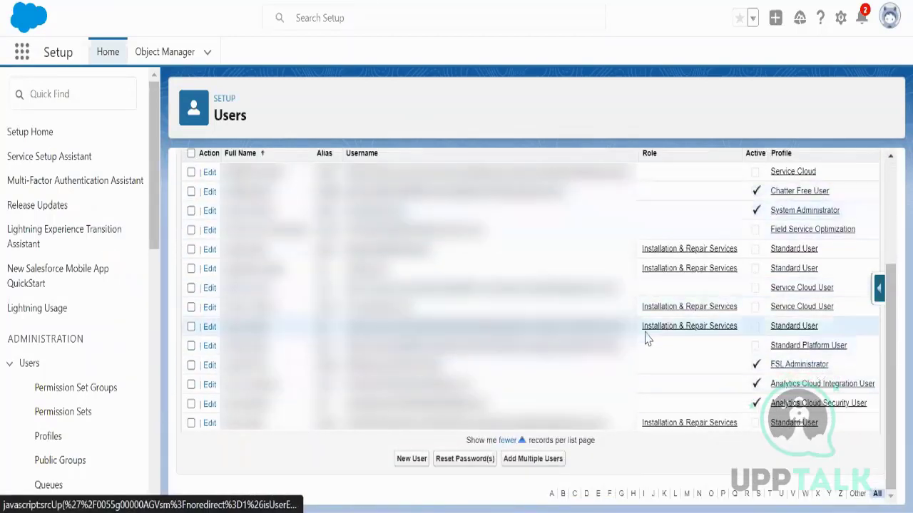
scroll(776, 382, "up", 5)
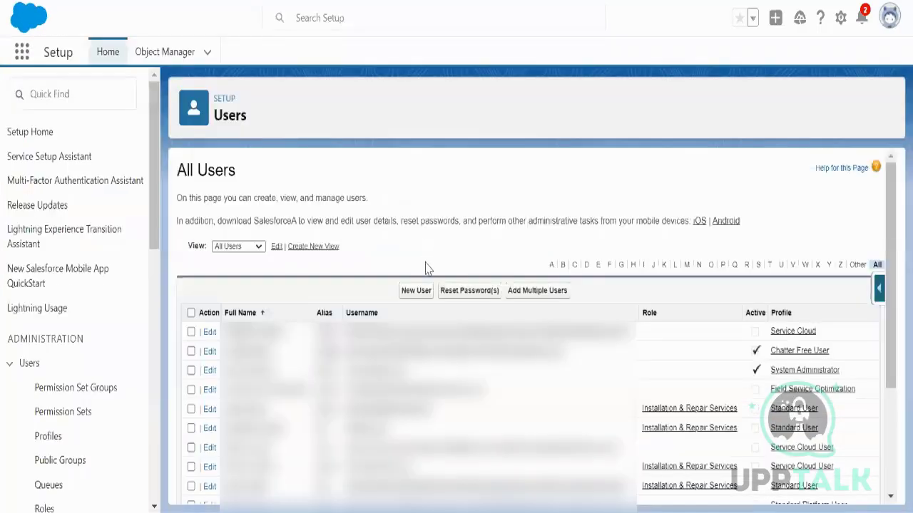
Step: Start another new user with the person's name, alias, e-mail and an edited username
left_click(418, 292)
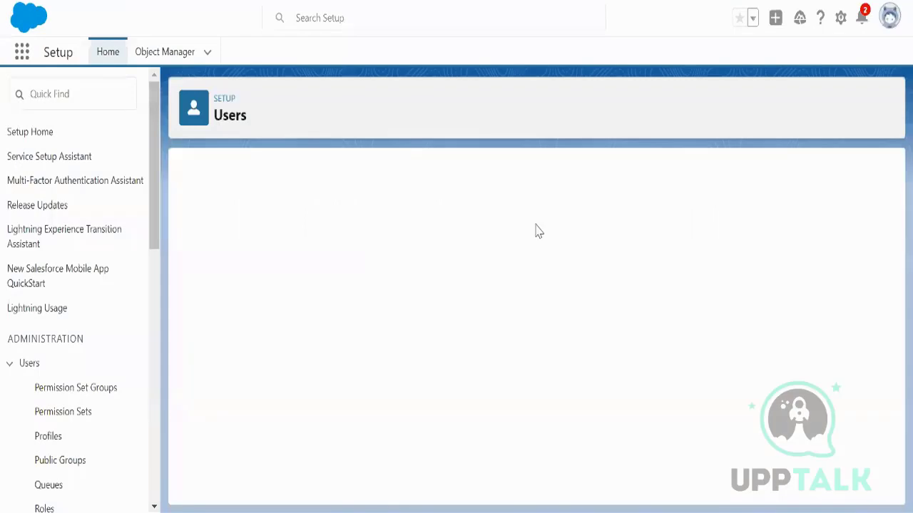
left_click(356, 255)
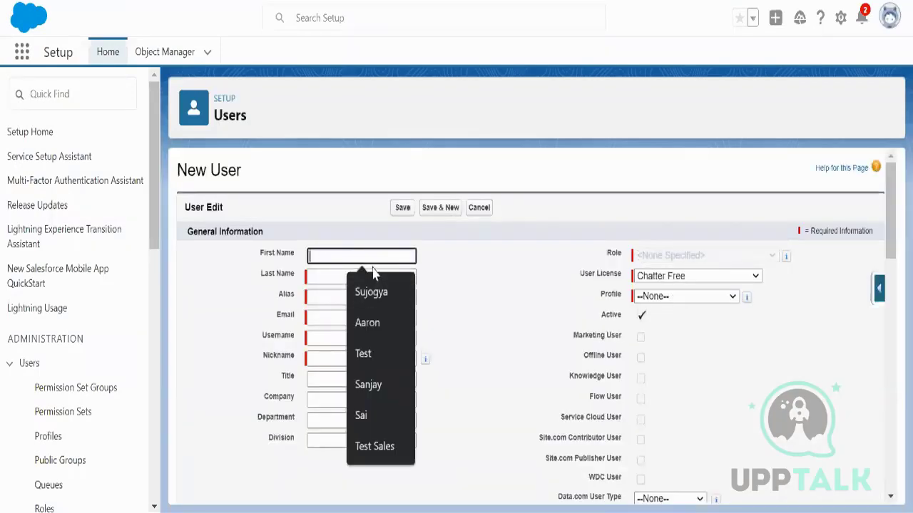
type("J")
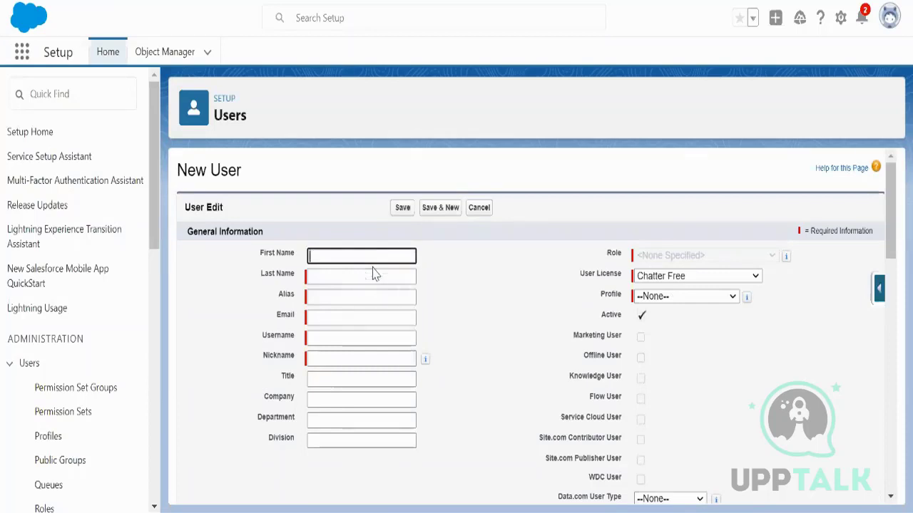
type("ames")
left_click(375, 274)
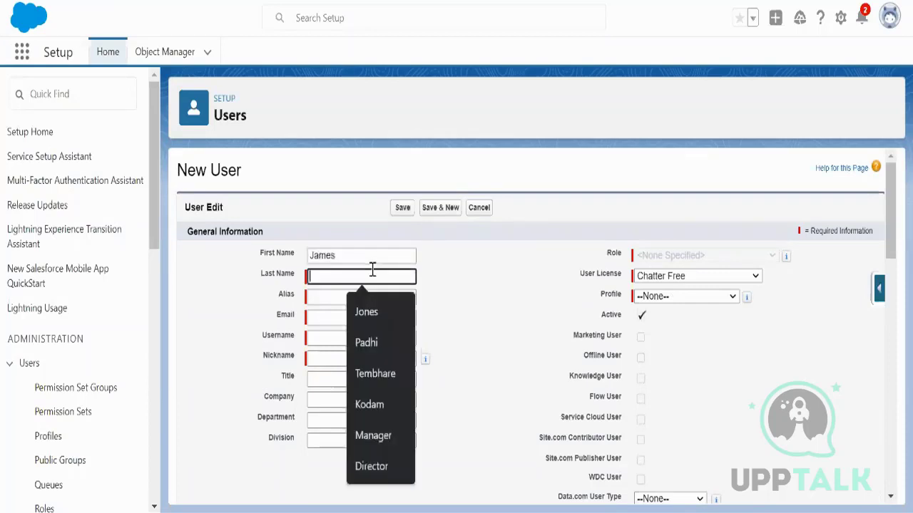
left_click(382, 305)
left_click(357, 298)
left_click(355, 315)
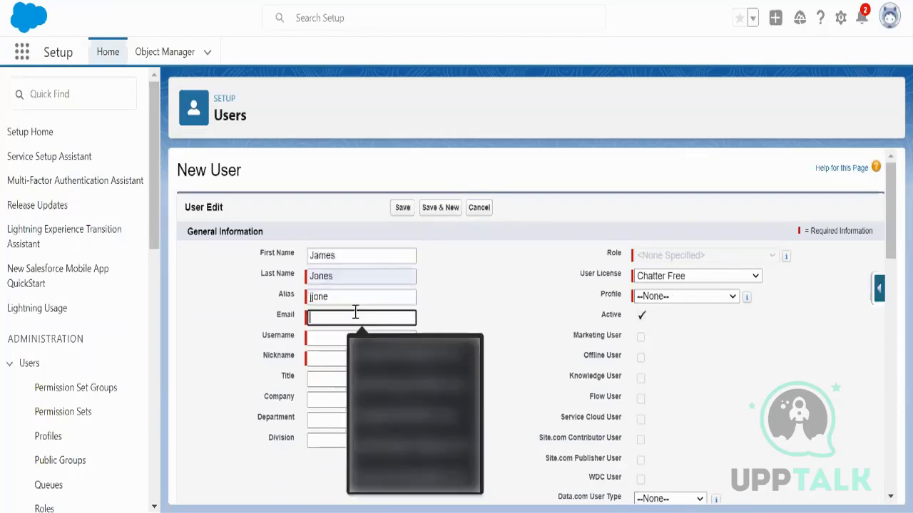
left_click(352, 334)
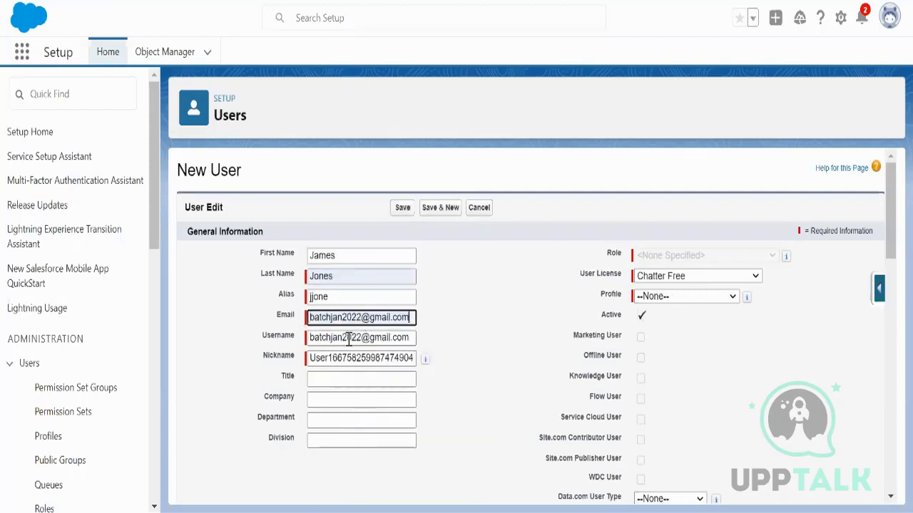
left_click(412, 338)
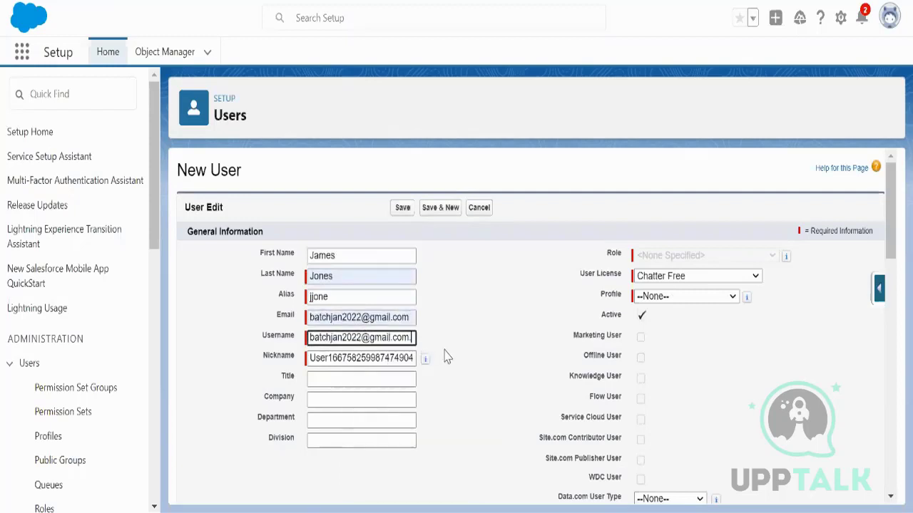
type(".james")
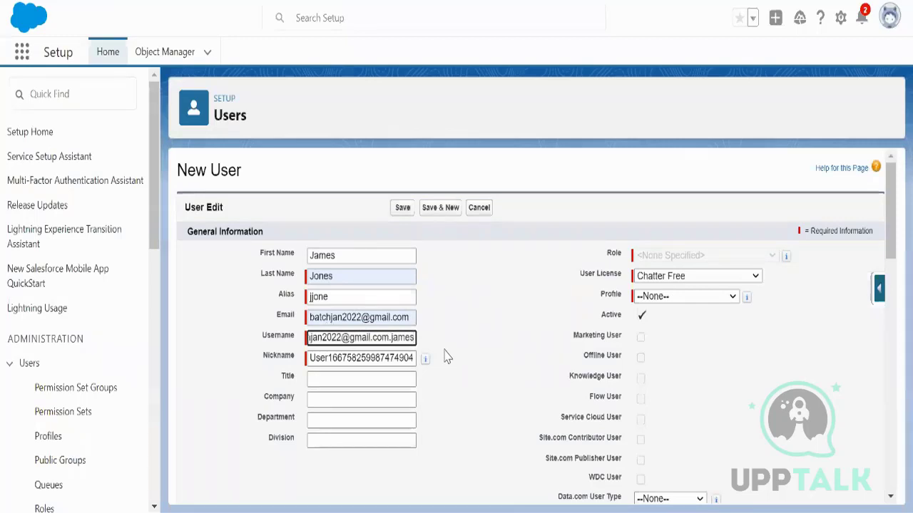
Step: Give the user the Salesforce licence, Standard User profile and Installation & Repair Services role
left_click(696, 277)
left_click(688, 366)
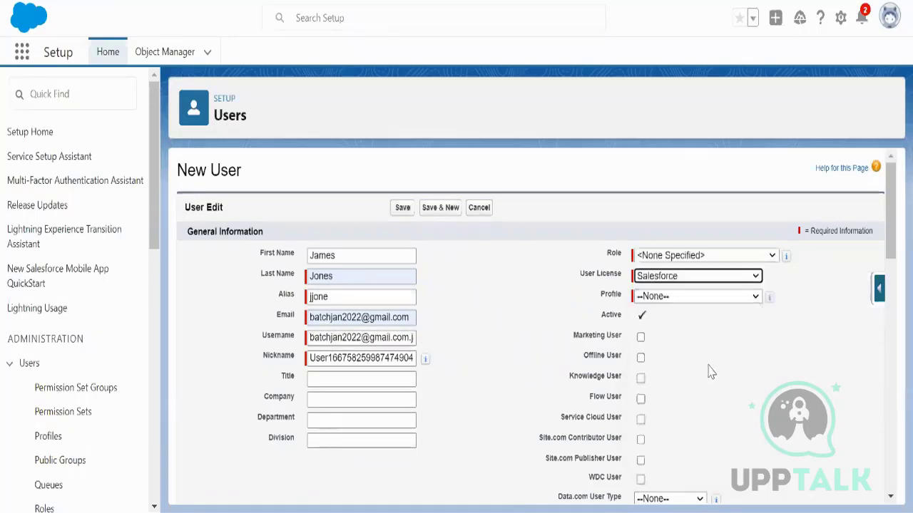
left_click(713, 297)
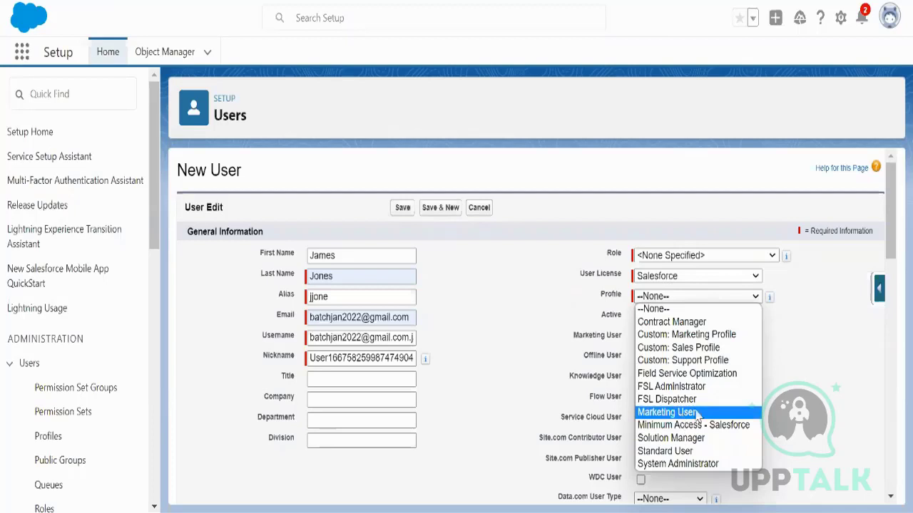
left_click(689, 450)
left_click(691, 258)
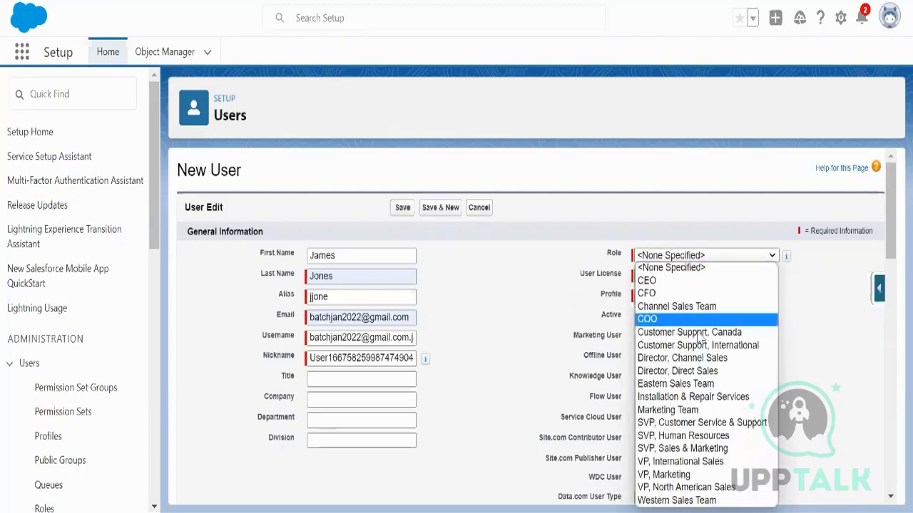
left_click(699, 397)
scroll(768, 376, "down", 10)
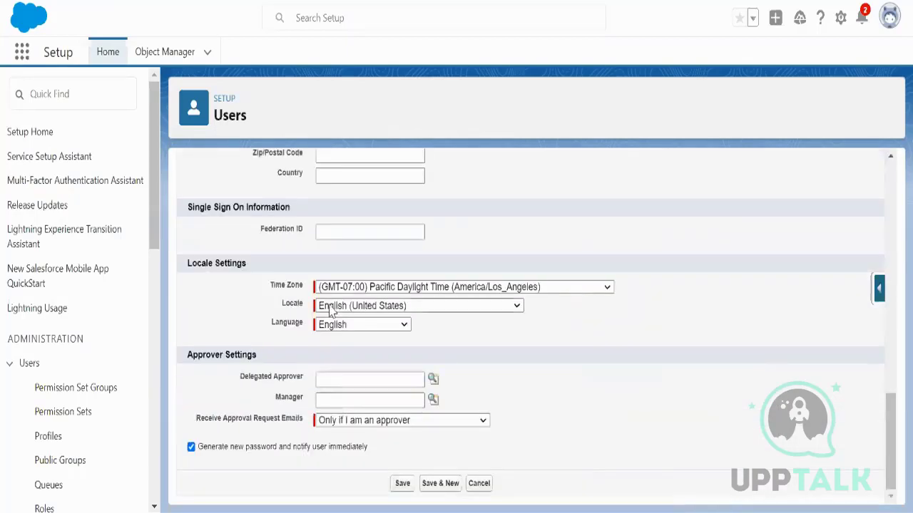
Step: Save the new user as an active Standard User, select their full name, and switch apps
left_click(402, 484)
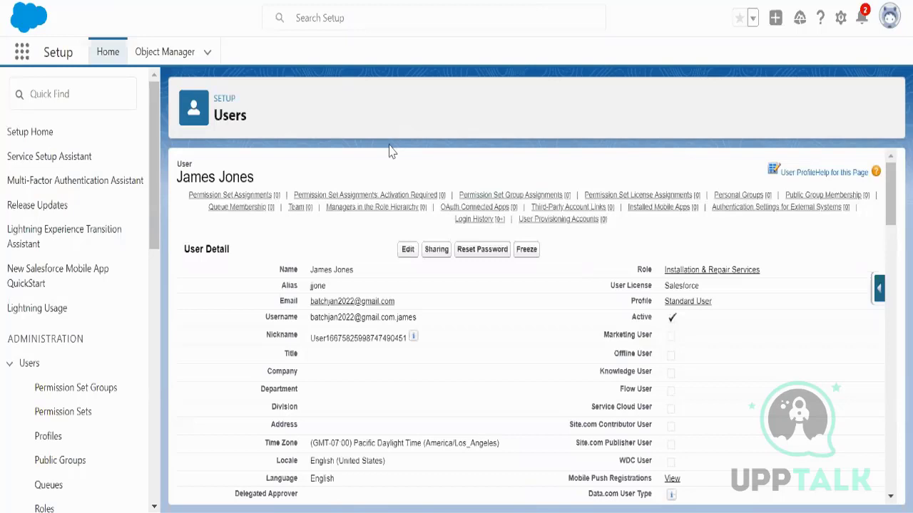
left_click_drag(267, 181, 296, 166)
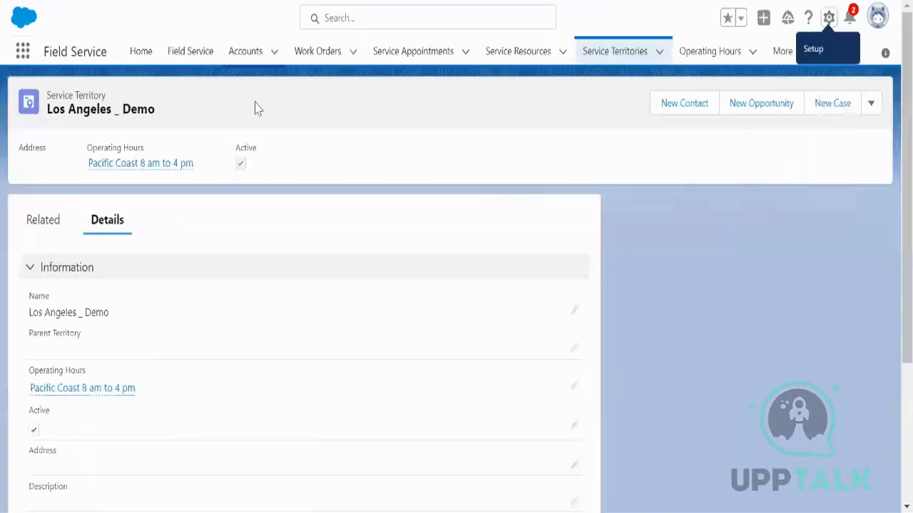
left_click(23, 51)
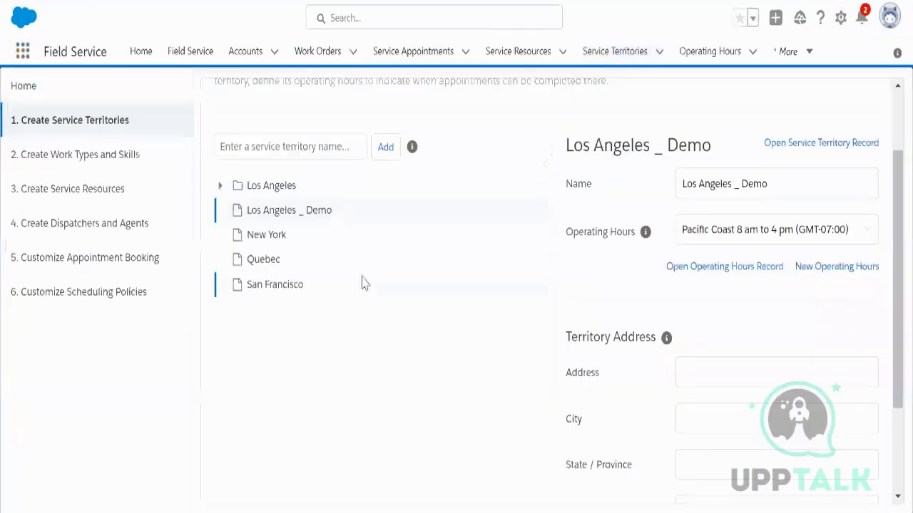
Step: Go to the '3. Create Service Resources' step of Guided Setup
scroll(363, 324, "up", 1)
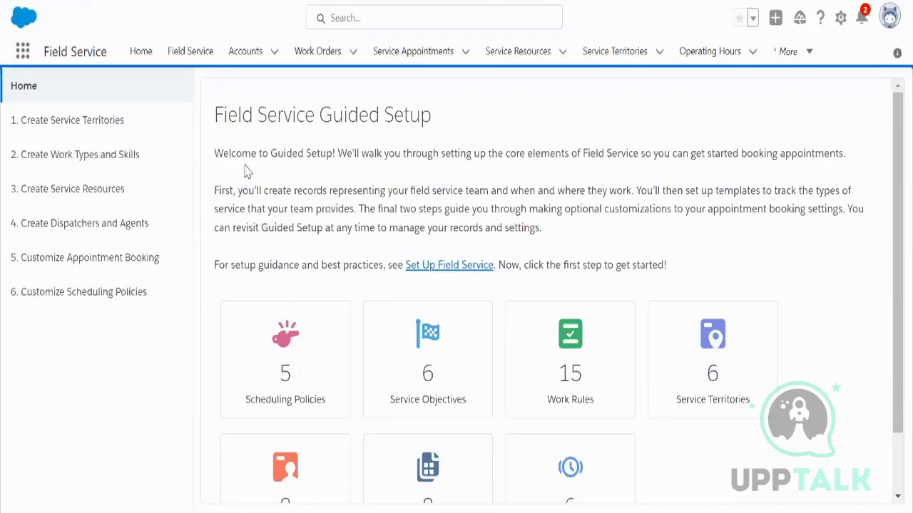
left_click(93, 189)
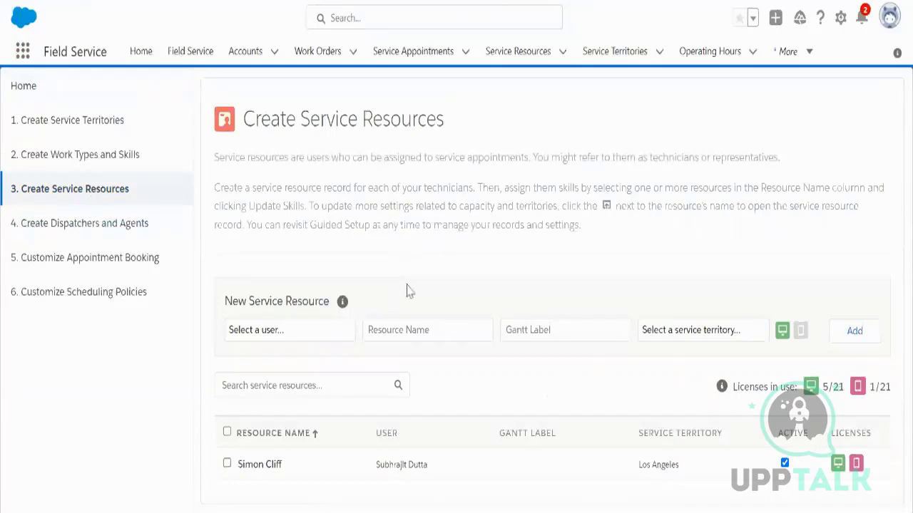
Step: Choose the new user as a resource in Los Angeles _ Demo and toggle the scheduling licence
left_click(311, 337)
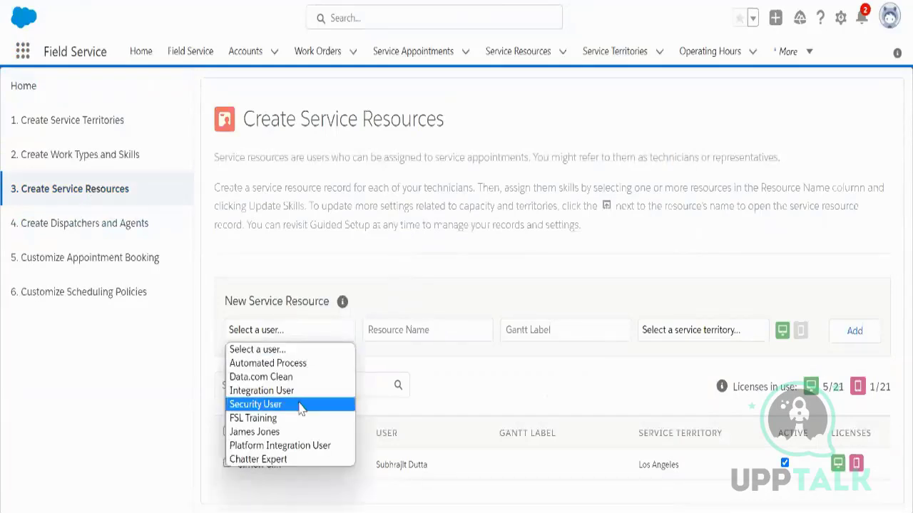
left_click(299, 431)
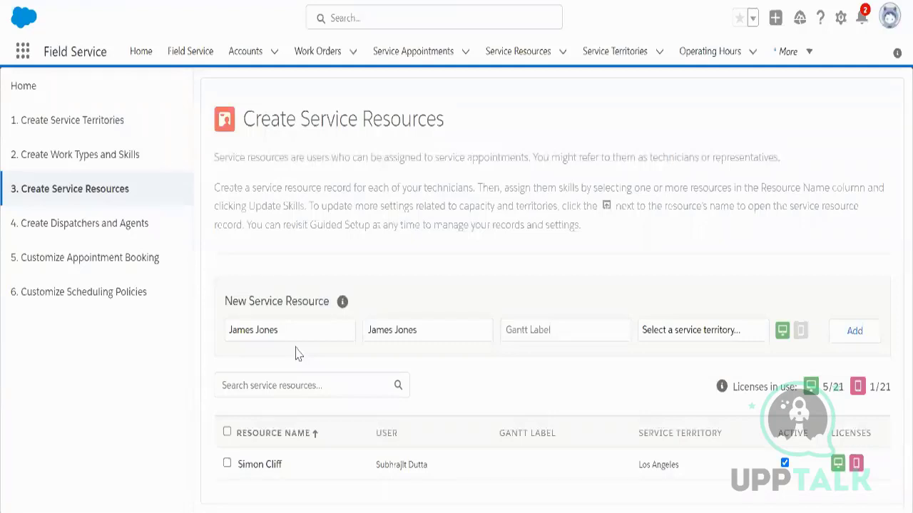
left_click(721, 336)
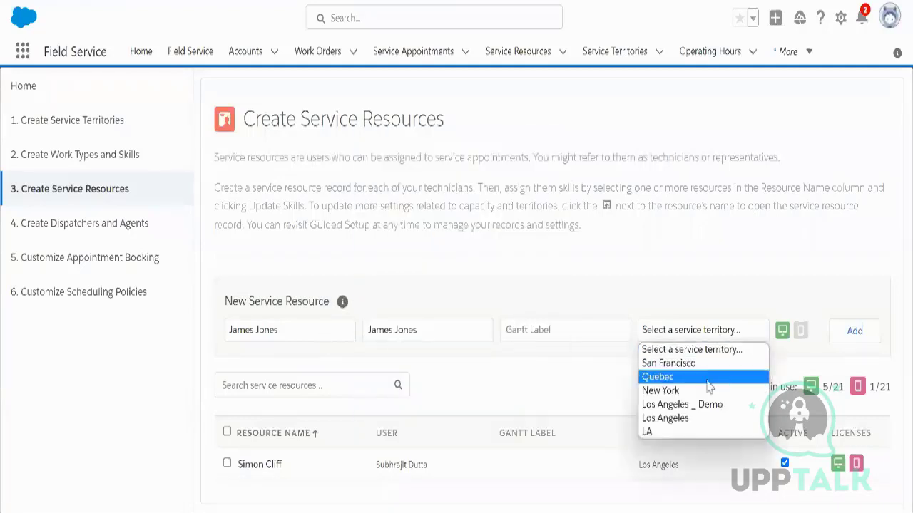
left_click(695, 404)
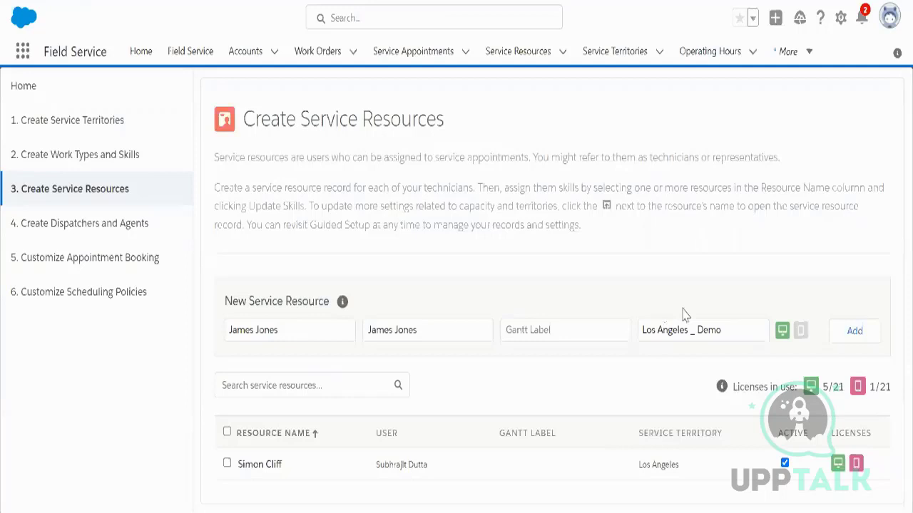
left_click(782, 332)
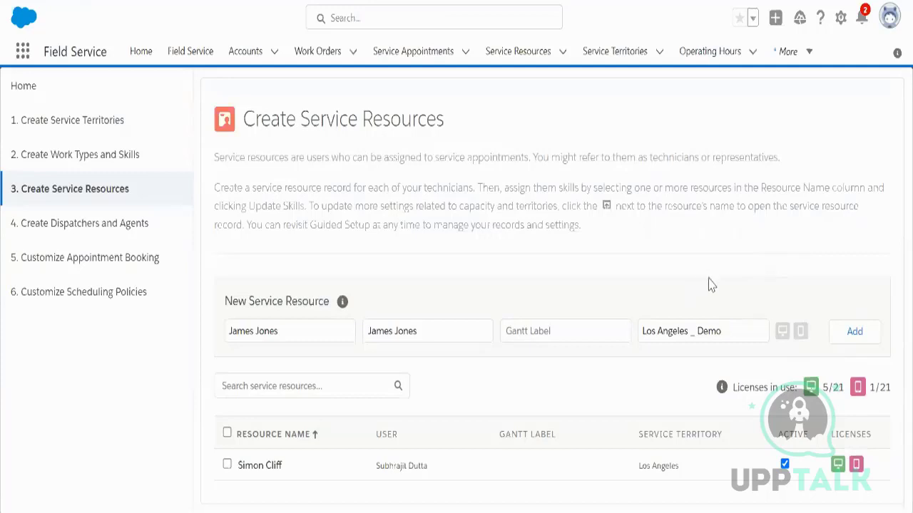
Step: After dismissing missing-licence warnings, add the resource with scheduling and mobile licences both on
left_click(847, 332)
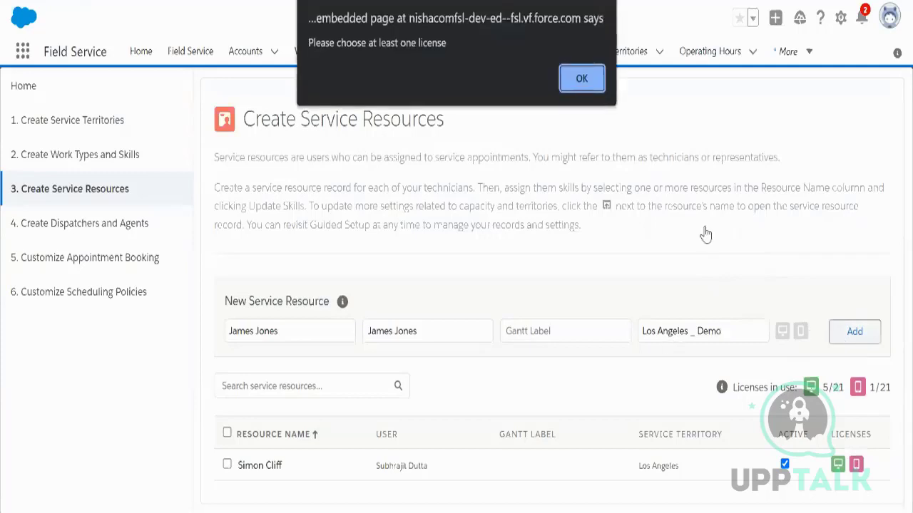
left_click(583, 80)
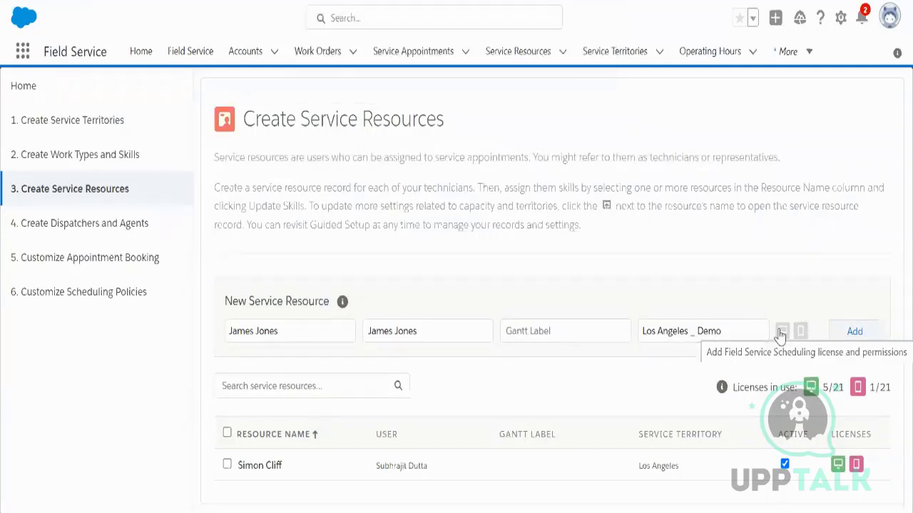
left_click(856, 341)
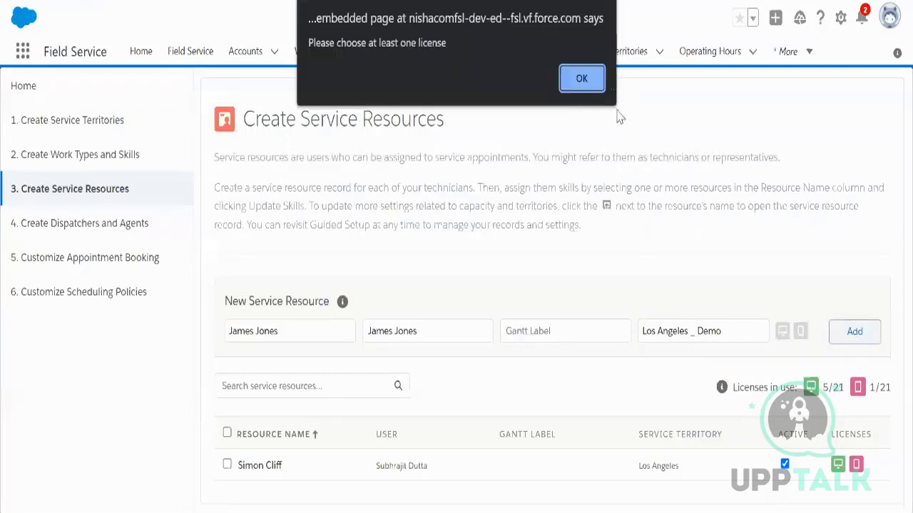
left_click(581, 79)
left_click(782, 332)
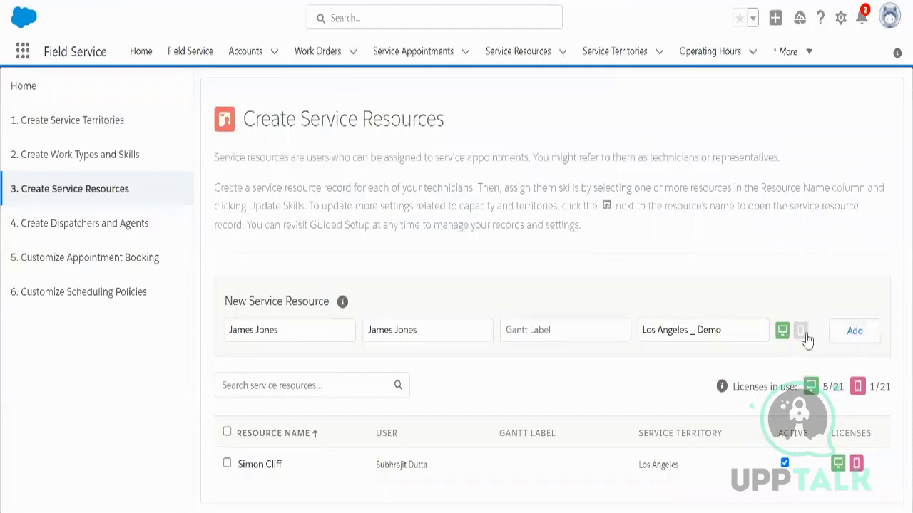
left_click(801, 331)
left_click(856, 330)
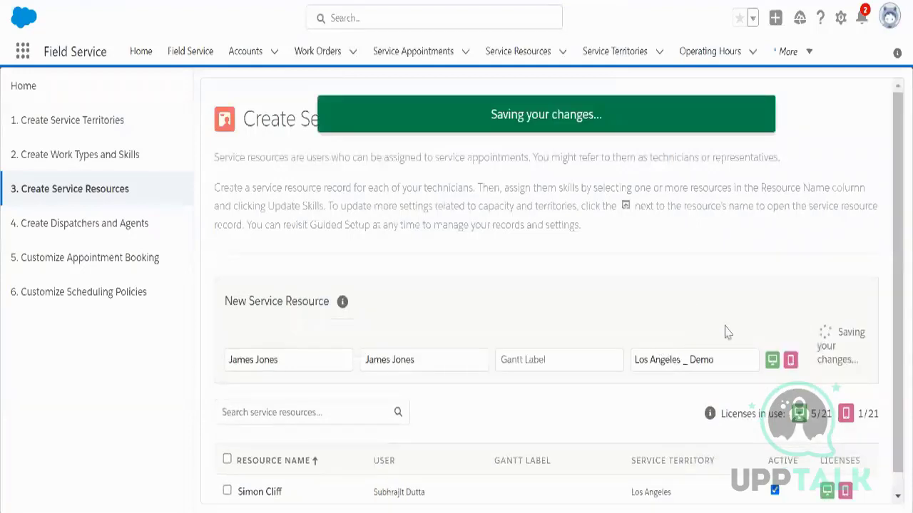
Step: Confirm the resource is saved under Los Angeles _ Demo, then return to the user's detail page
scroll(757, 346, "down", 1)
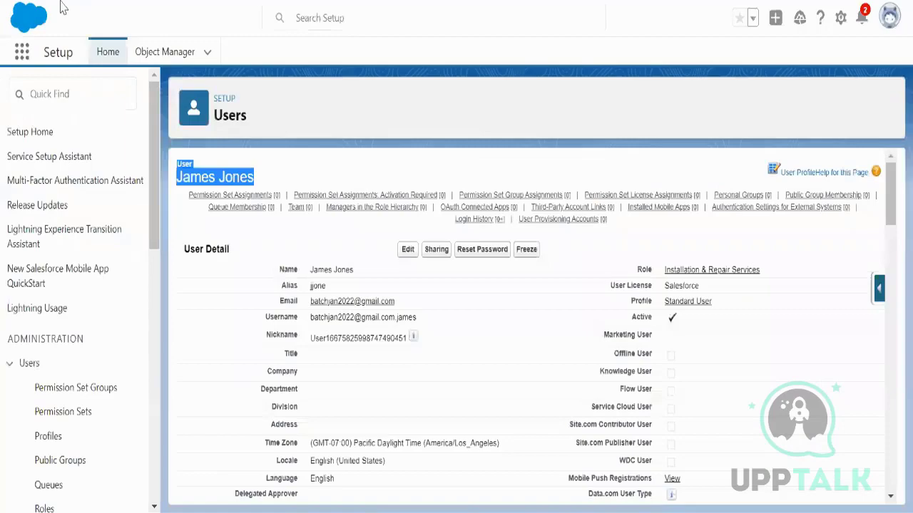
left_click(58, 0)
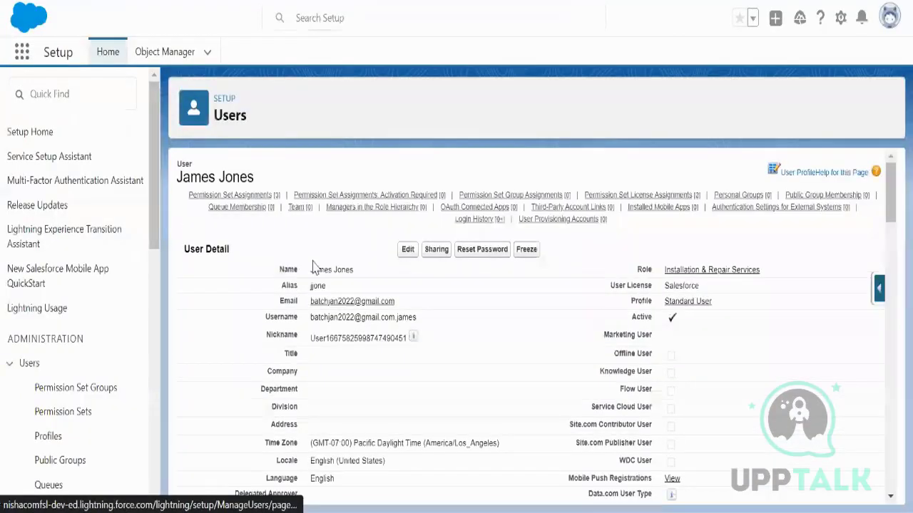
Step: Review the user's Permission Set Assignments, then go to the Field Service Service Resources list
left_click(233, 201)
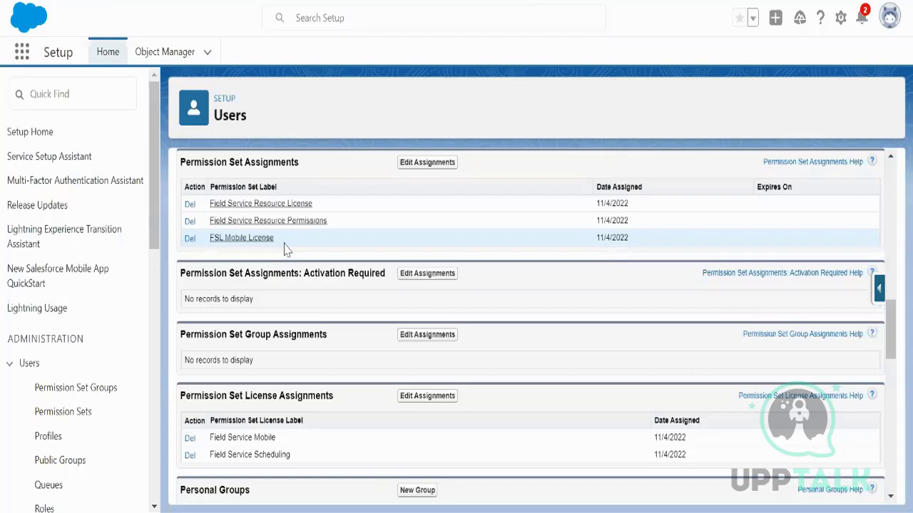
scroll(644, 254, "up", 7)
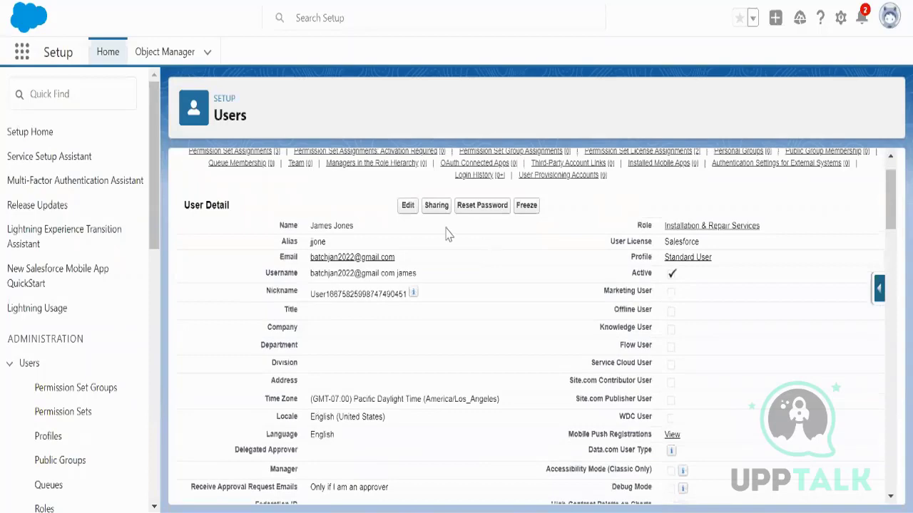
scroll(448, 236, "up", 1)
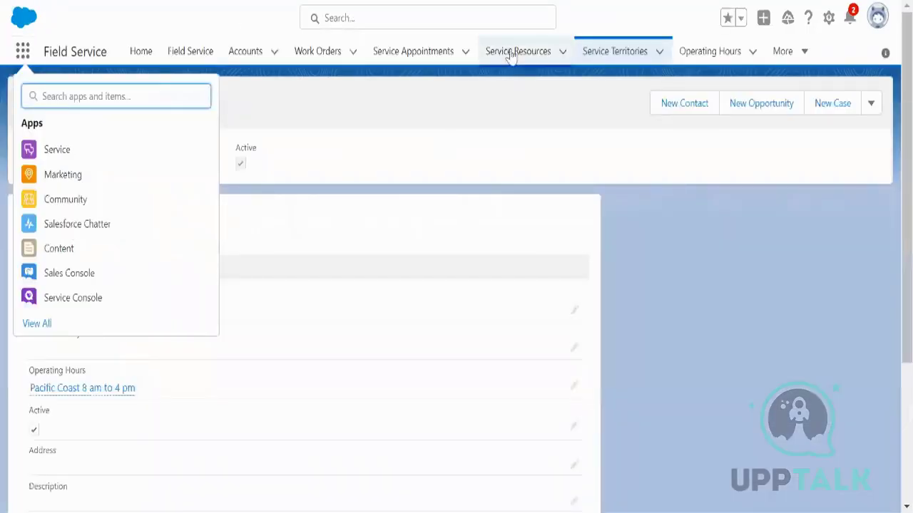
left_click(506, 51)
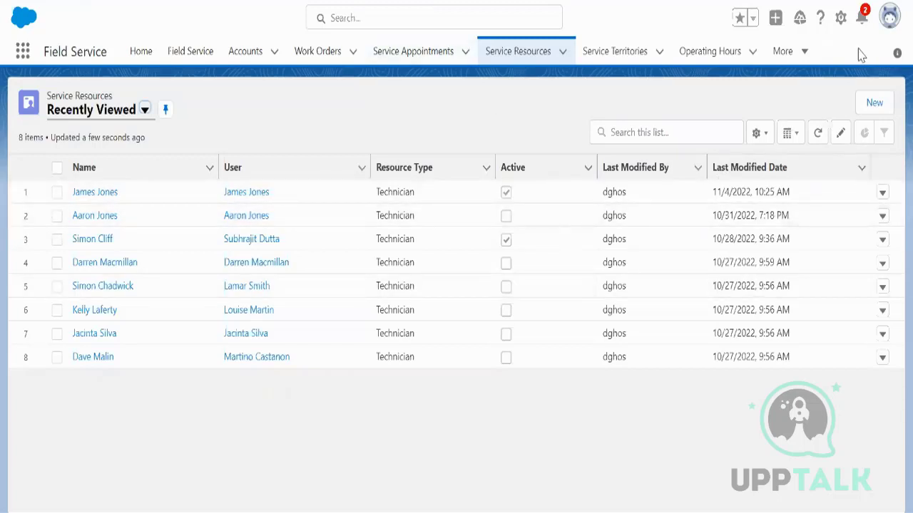
Step: Check the logged-in user, then open the FSL Administrator user's record from All Users
left_click(888, 18)
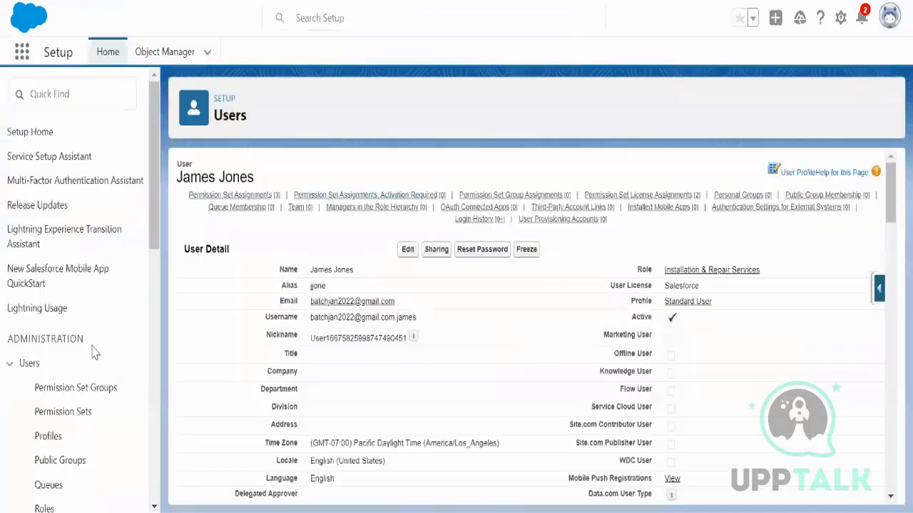
scroll(92, 352, "down", 3)
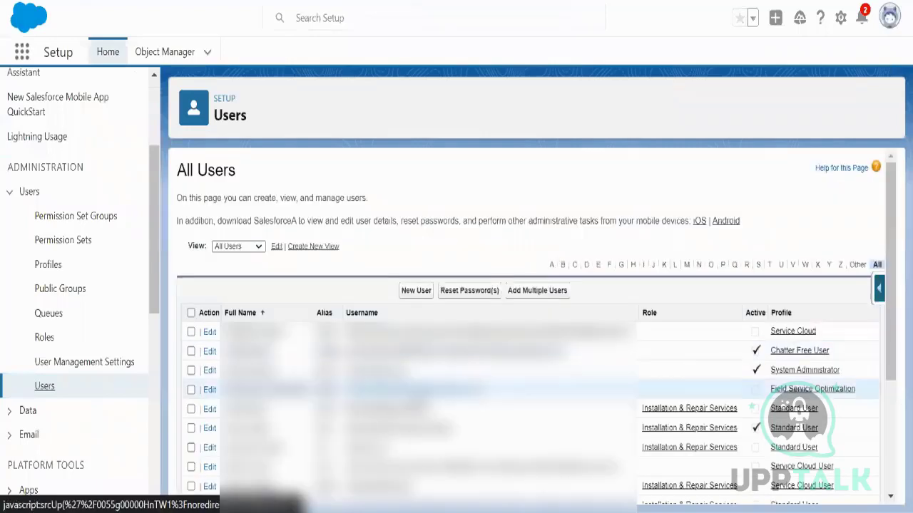
scroll(820, 392, "down", 3)
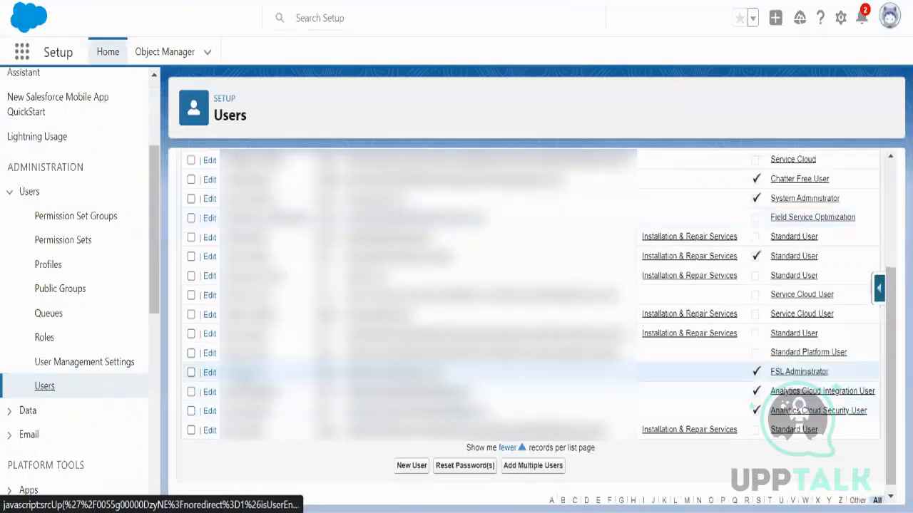
left_click(408, 372)
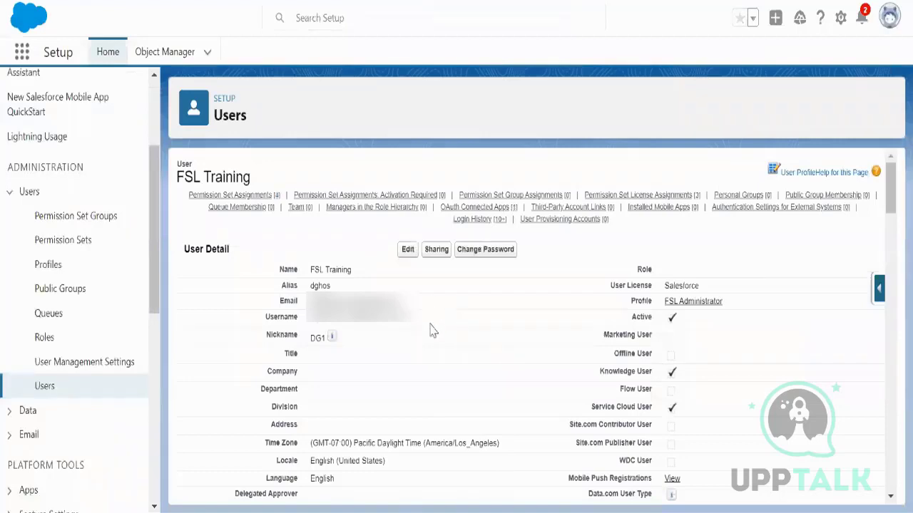
Step: Replace the FSL Training user's first and last name with new names and save the record
left_click(405, 251)
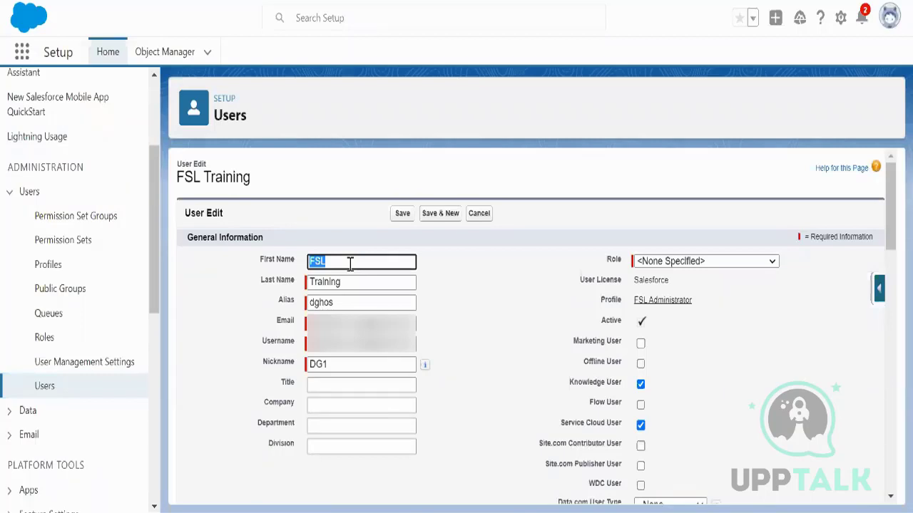
left_click(314, 283)
double_click(324, 282)
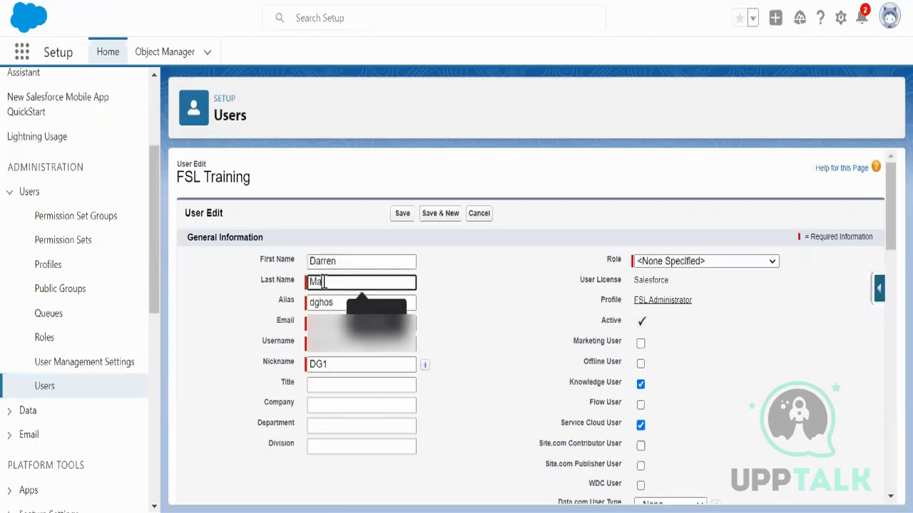
left_click(444, 314)
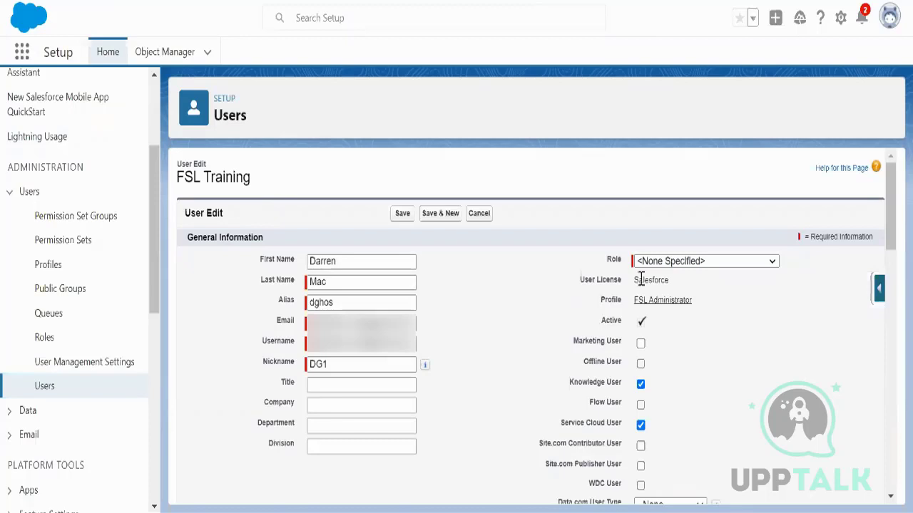
scroll(779, 386, "down", 3)
scroll(760, 396, "up", 3)
left_click(399, 214)
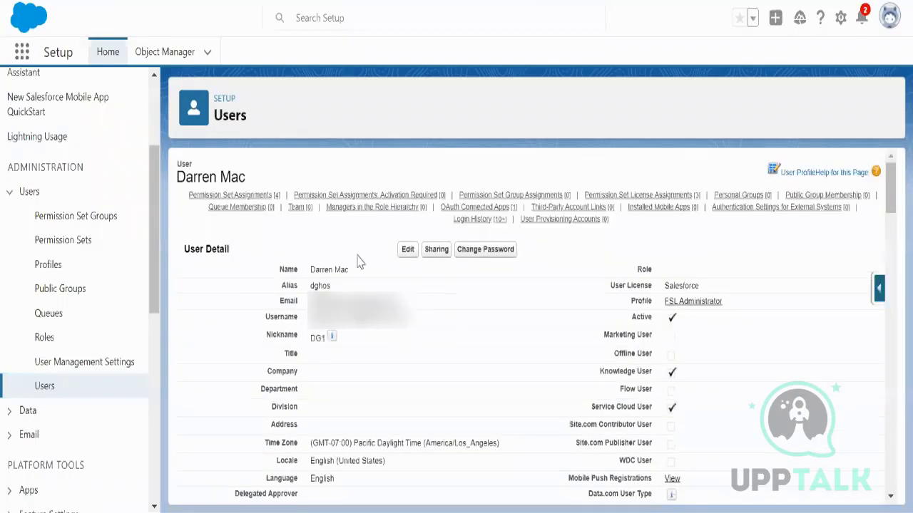
left_click(261, 195)
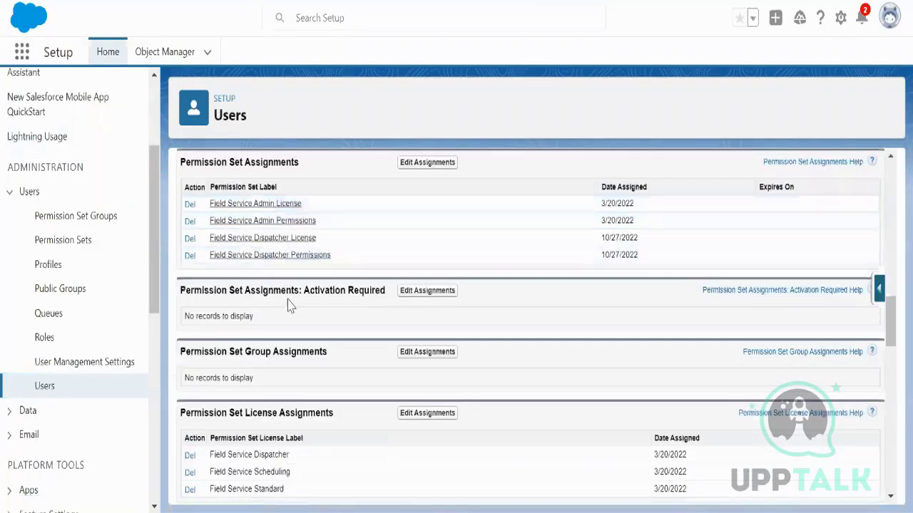
left_click_drag(316, 238, 212, 240)
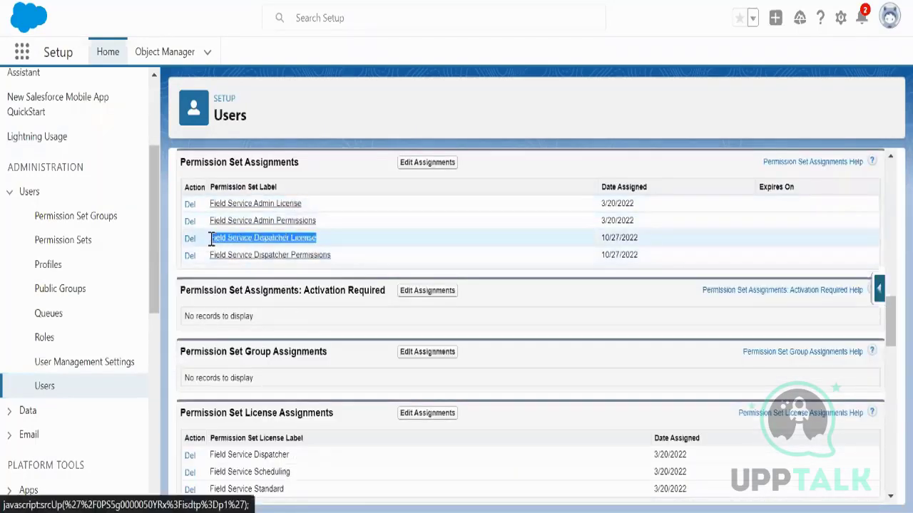
left_click_drag(348, 259, 212, 242)
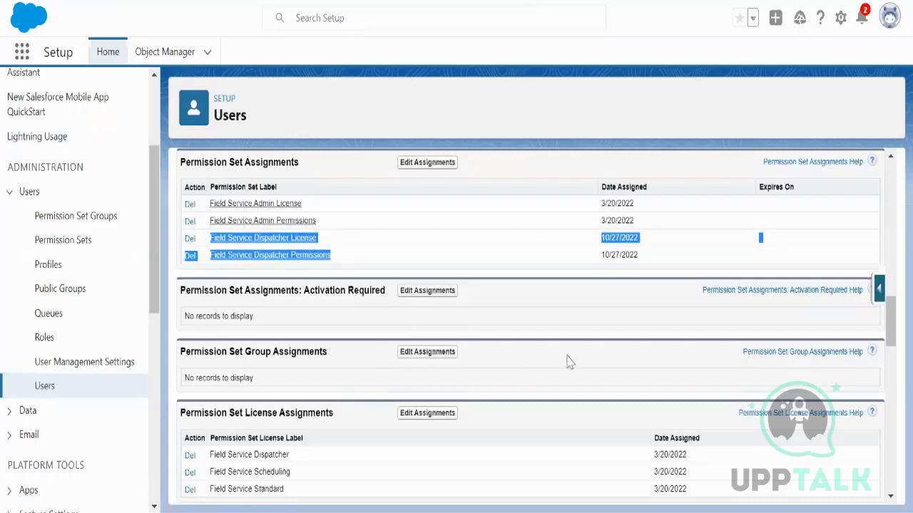
scroll(552, 371, "up", 10)
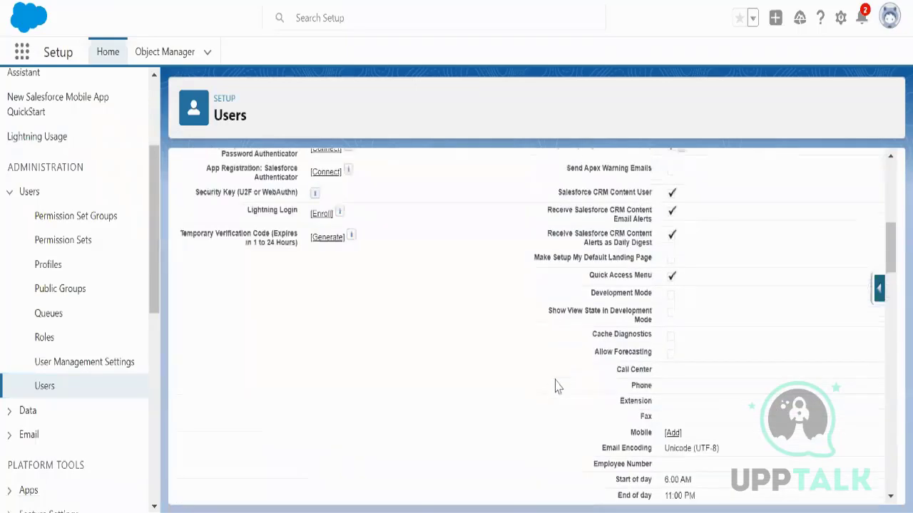
scroll(555, 383, "up", 5)
scroll(556, 386, "up", 5)
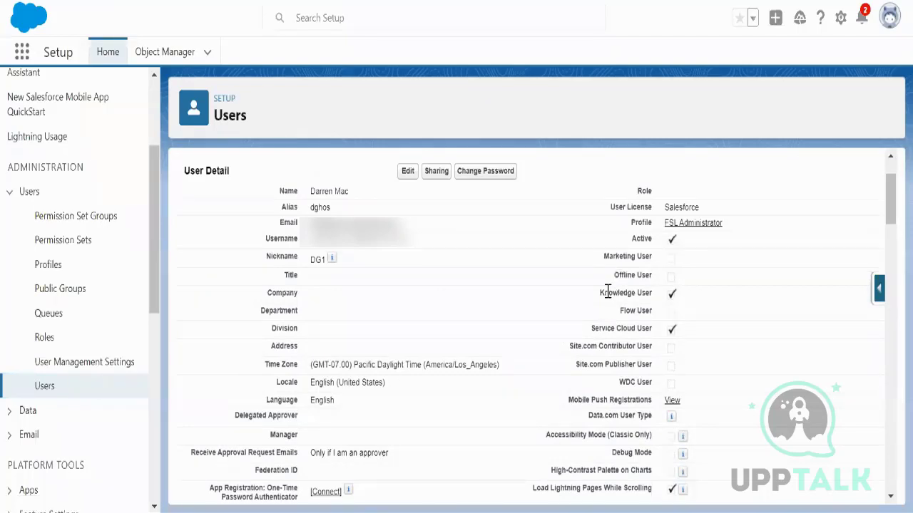
left_click_drag(599, 292, 653, 292)
left_click_drag(590, 328, 648, 328)
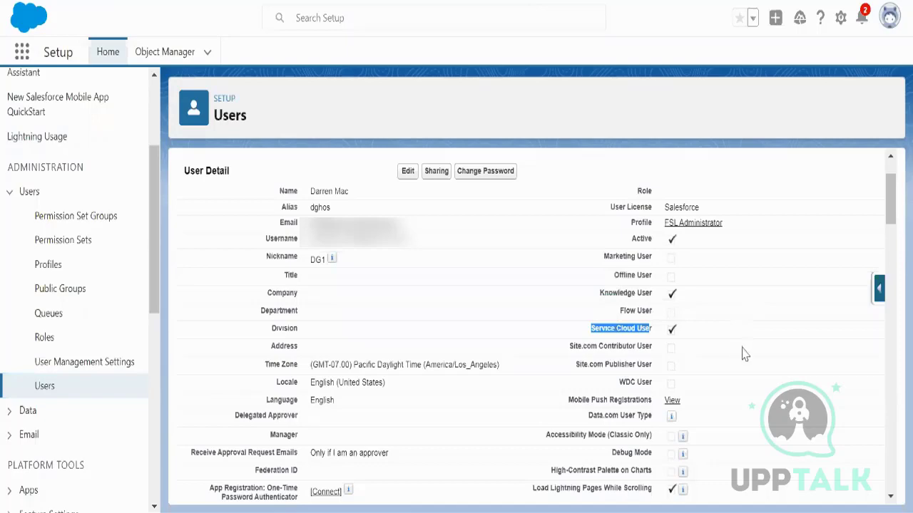
scroll(744, 354, "down", 7)
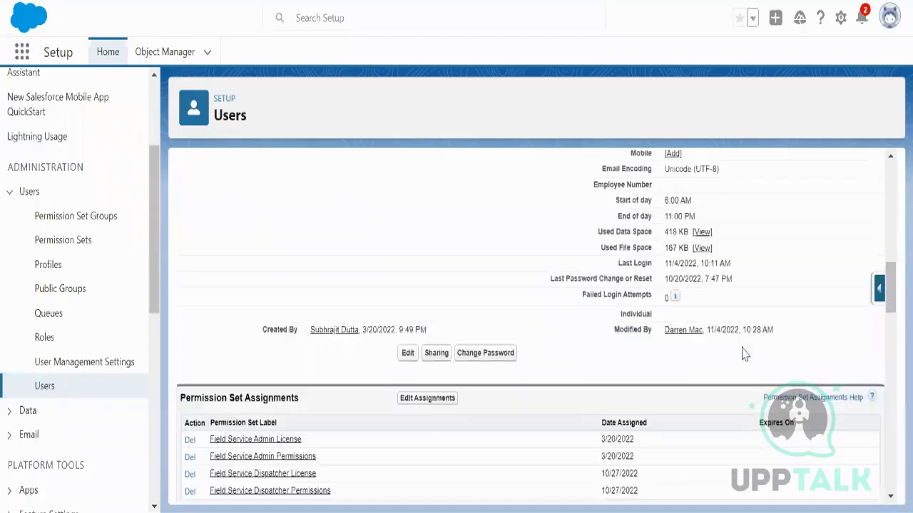
scroll(744, 355, "down", 3)
scroll(744, 354, "up", 8)
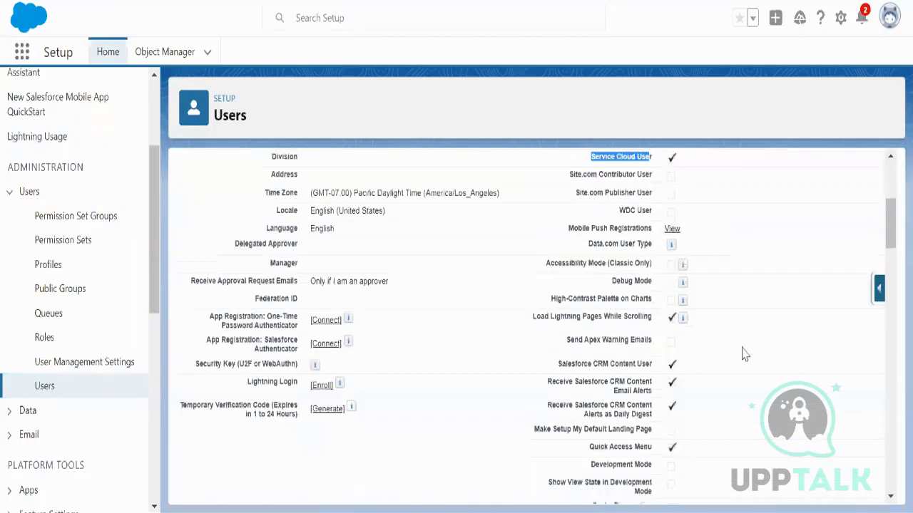
scroll(743, 354, "up", 2)
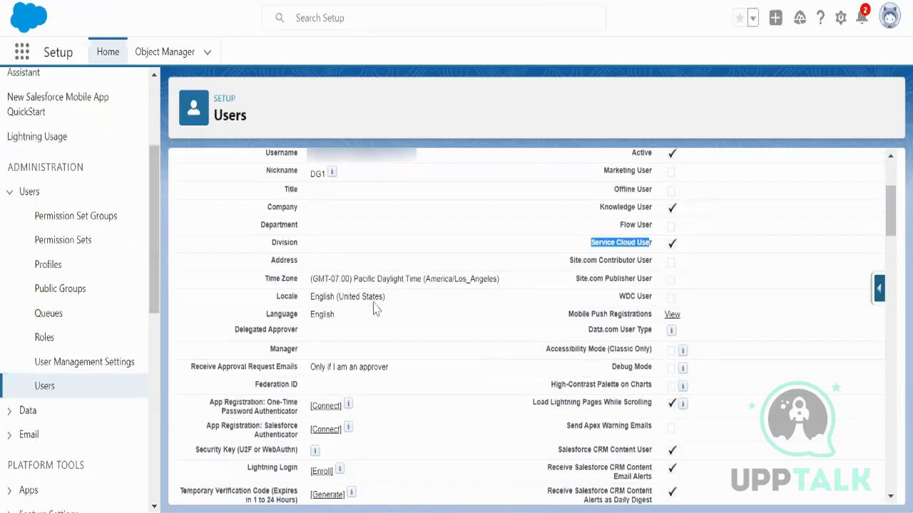
left_click_drag(311, 277, 506, 293)
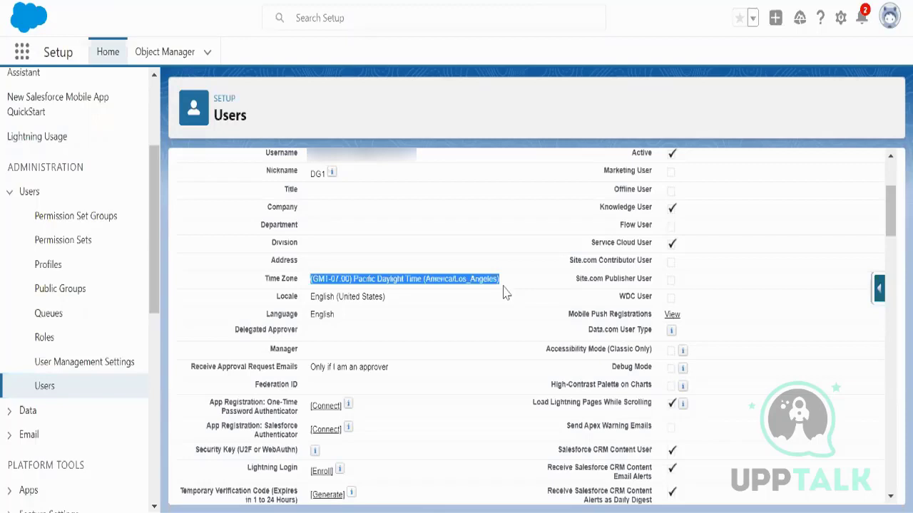
scroll(517, 289, "up", 3)
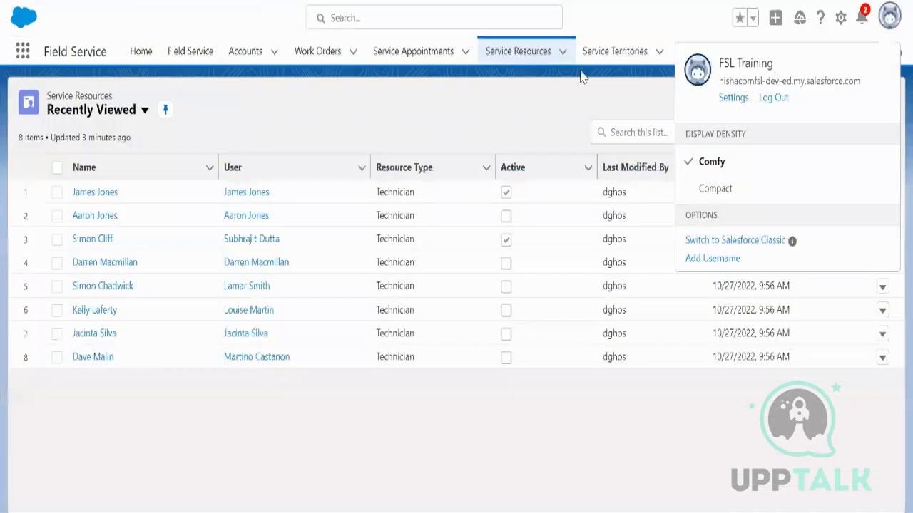
Step: Search the App Launcher for 'oper' and open the Mon-Fri 8AM - 4PM operating hours record
left_click(23, 53)
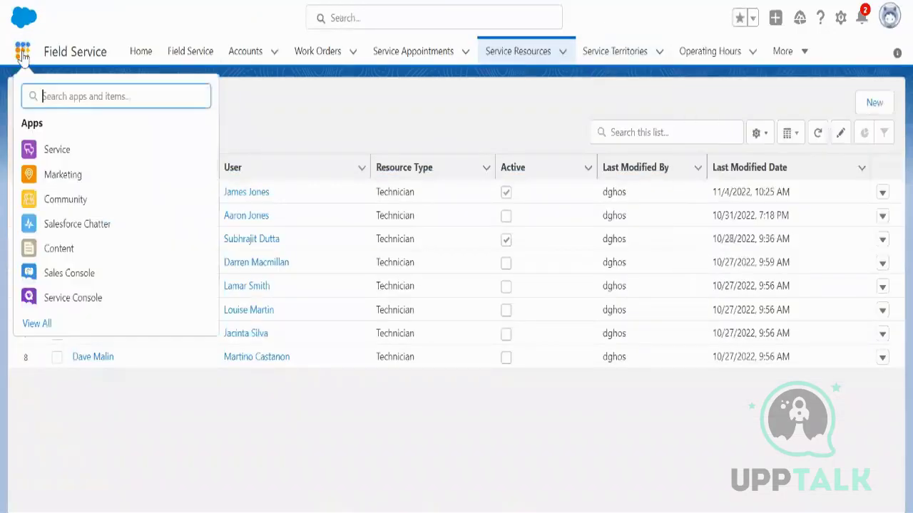
type("oper")
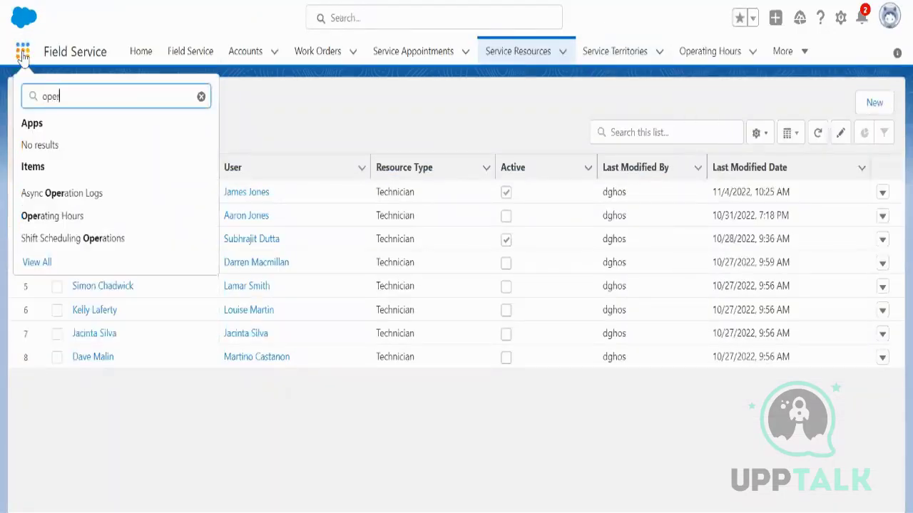
left_click(92, 216)
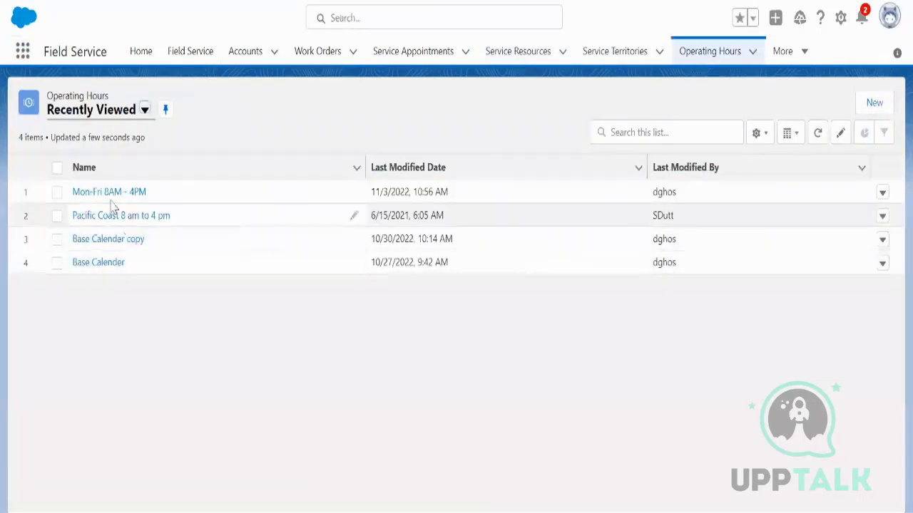
left_click(107, 193)
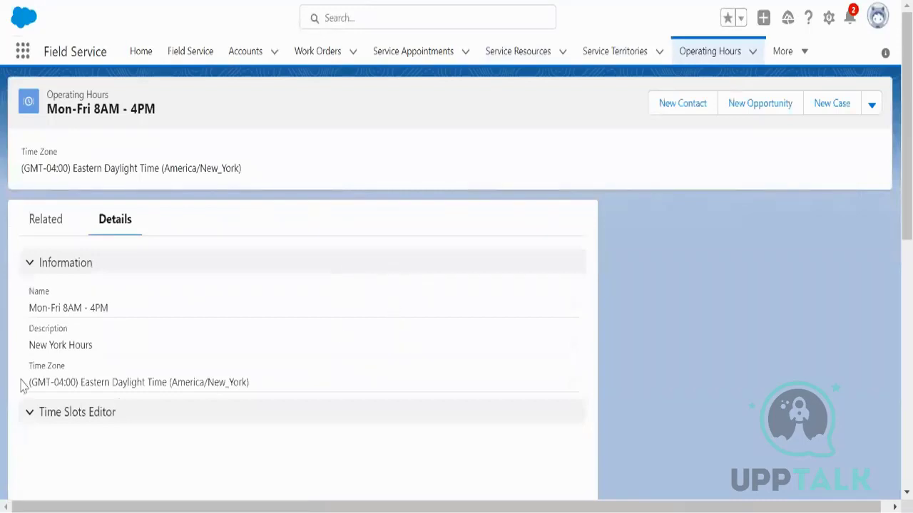
left_click_drag(29, 383, 251, 393)
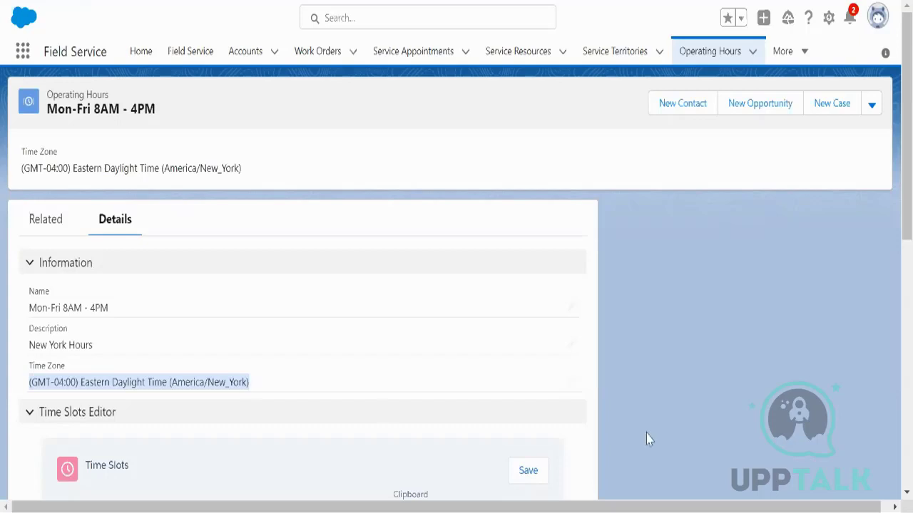
Step: Change the time zone to (GMT-07:00) Pacific Daylight Time (America/Los_Angeles) and save
left_click(572, 383)
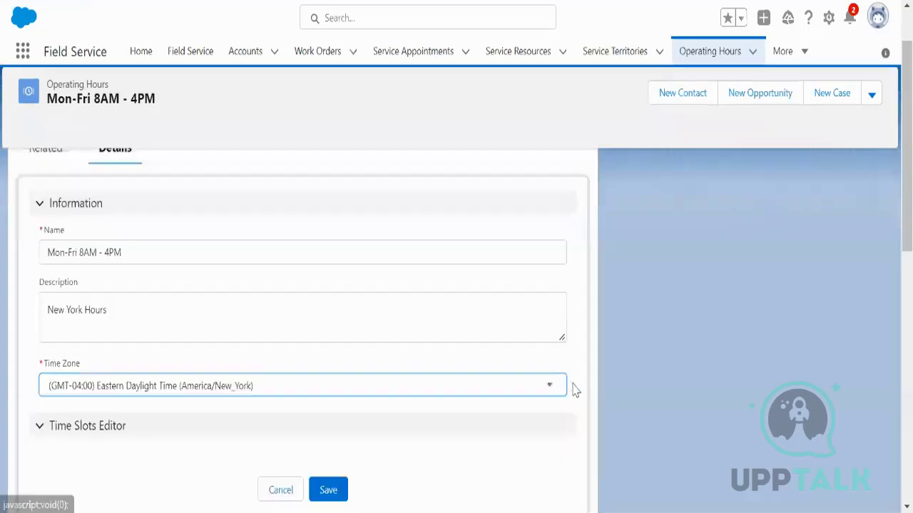
left_click(415, 386)
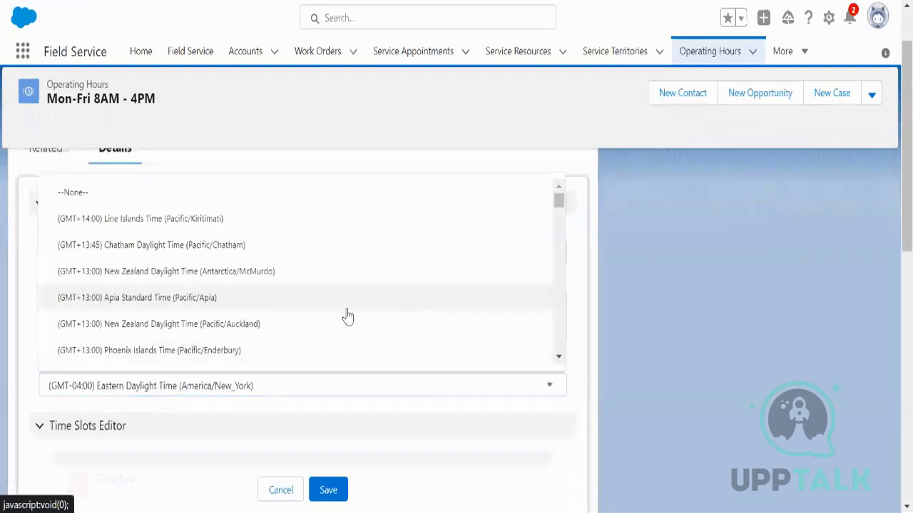
scroll(347, 316, "down", 5)
scroll(351, 324, "down", 6)
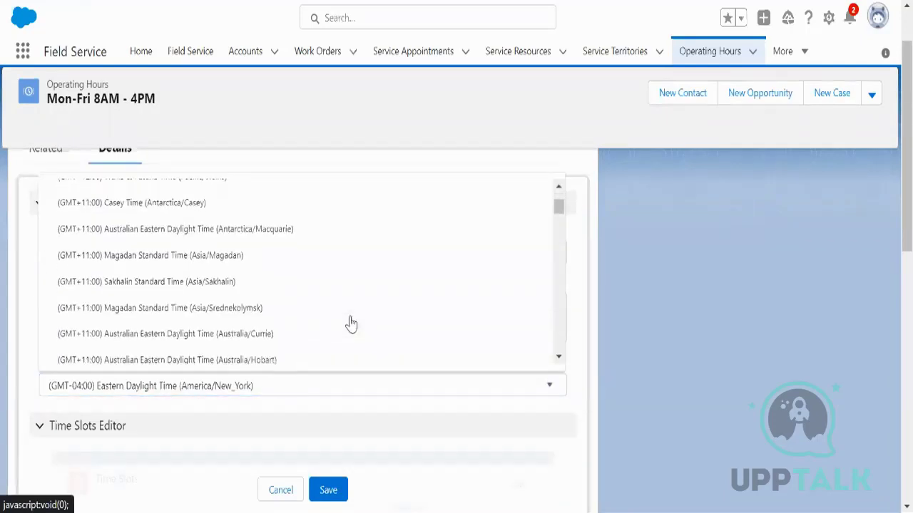
scroll(351, 323, "down", 6)
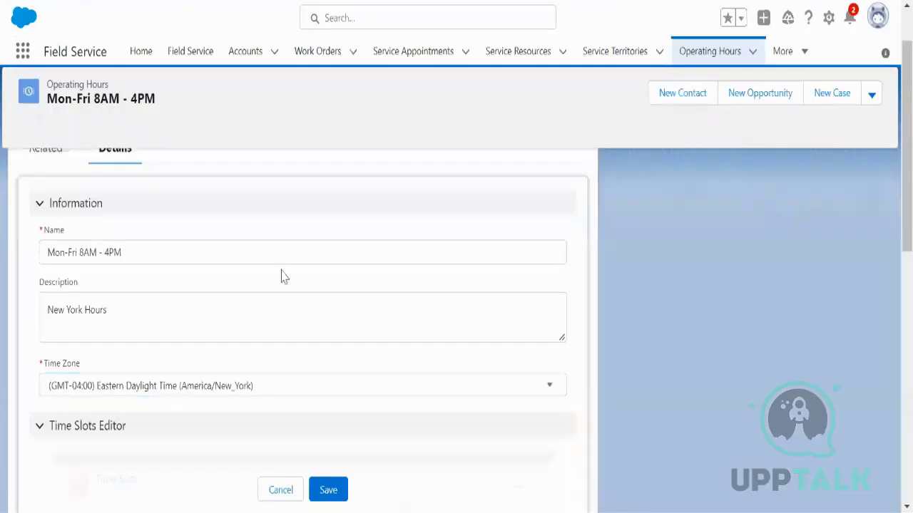
left_click(271, 385)
scroll(278, 324, "down", 2)
scroll(278, 325, "down", 9)
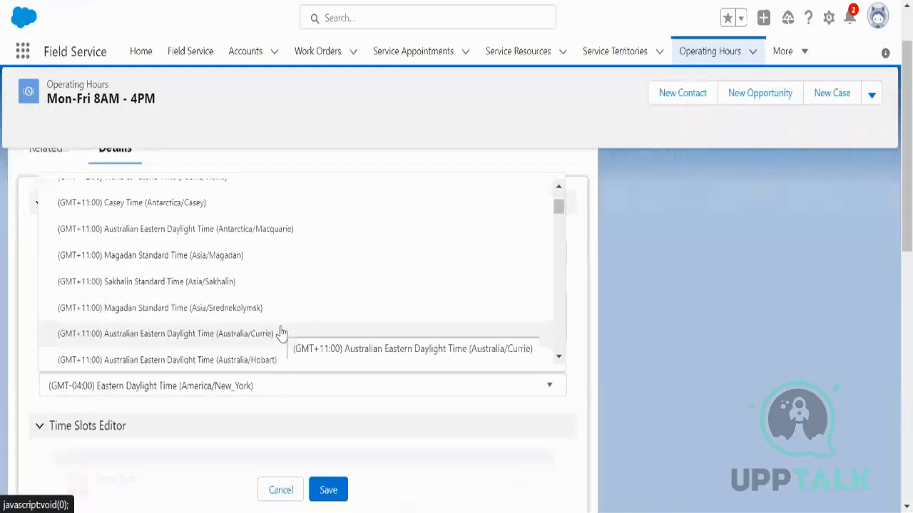
scroll(282, 333, "down", 9)
scroll(282, 333, "down", 10)
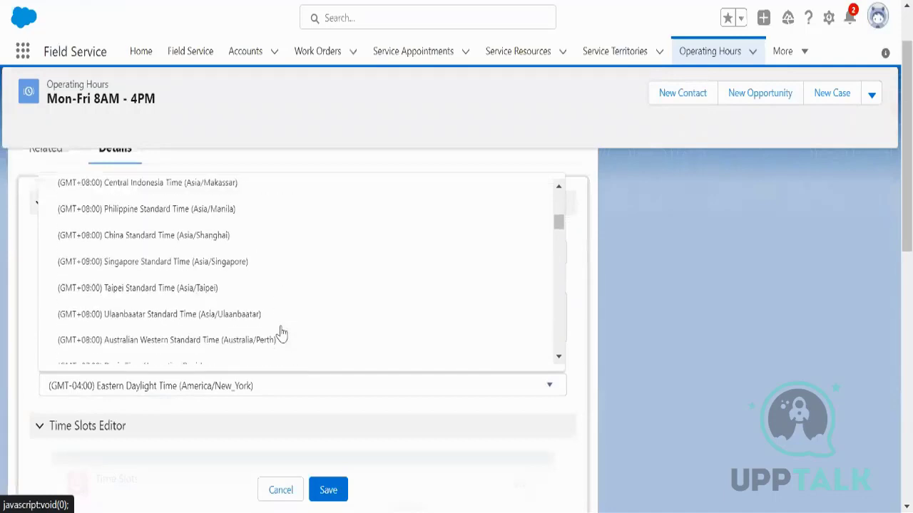
scroll(282, 332, "down", 10)
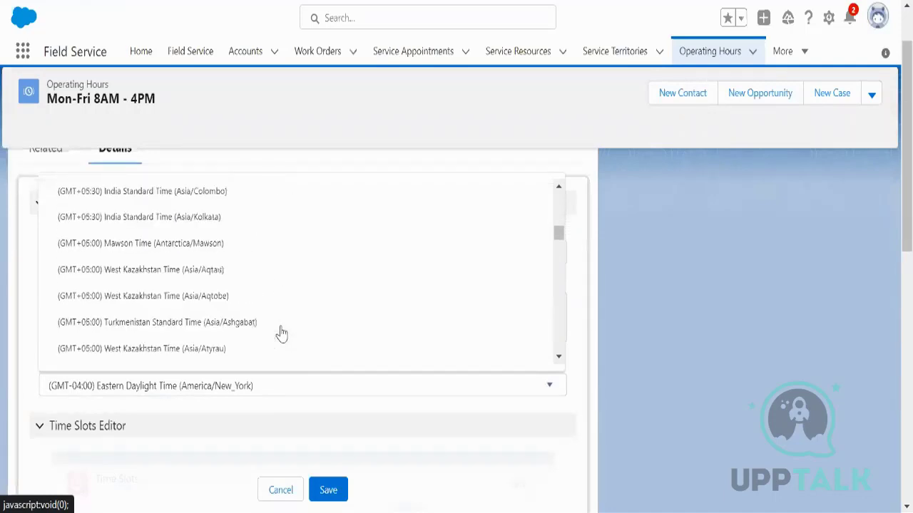
scroll(281, 333, "down", 10)
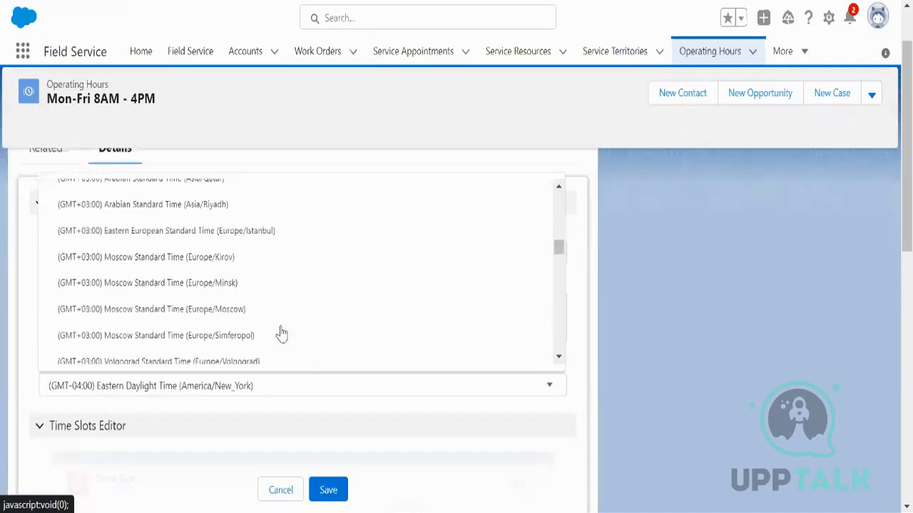
scroll(281, 333, "down", 10)
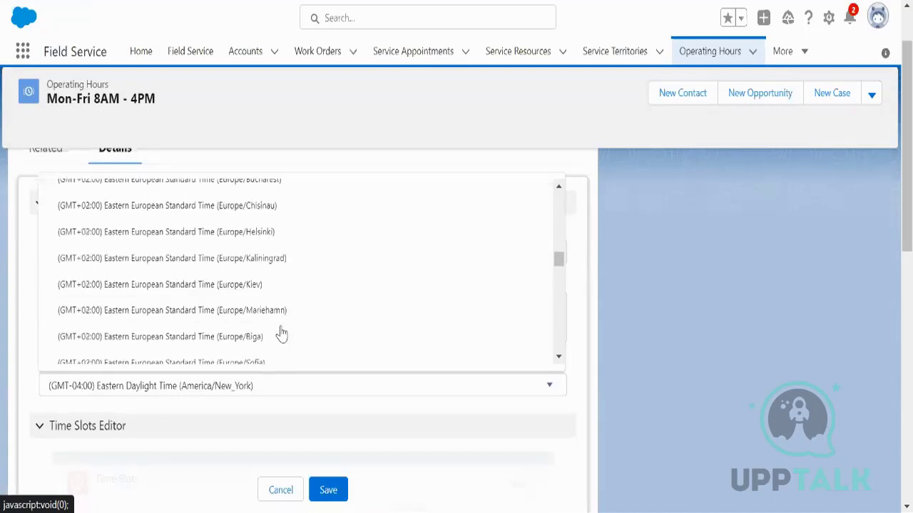
scroll(281, 333, "down", 10)
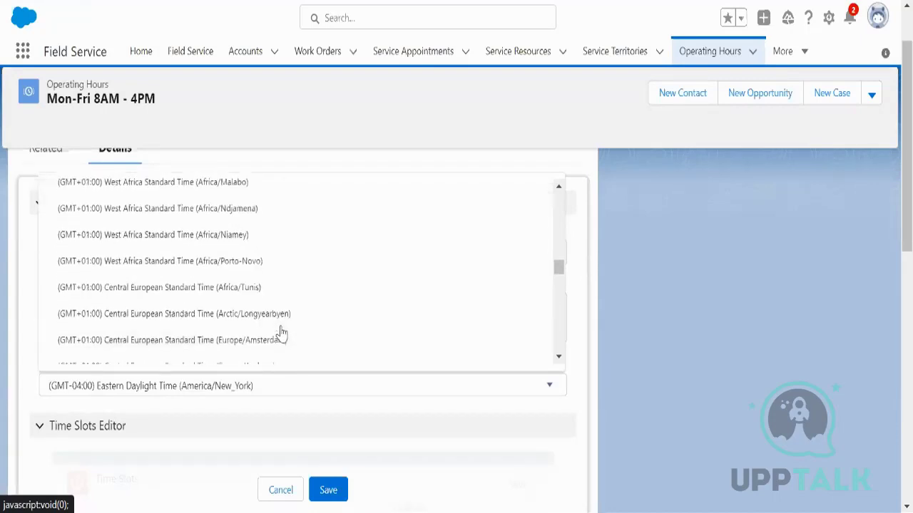
scroll(281, 333, "down", 10)
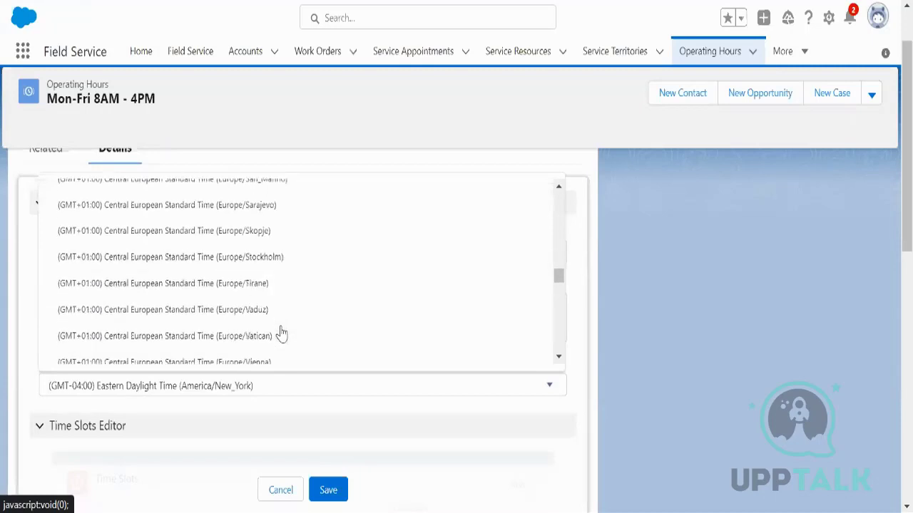
scroll(281, 333, "down", 10)
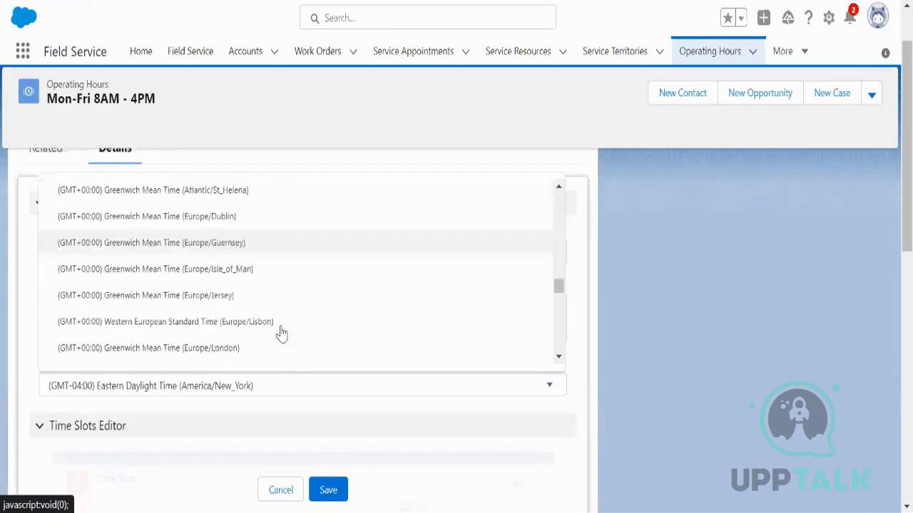
scroll(281, 333, "down", 8)
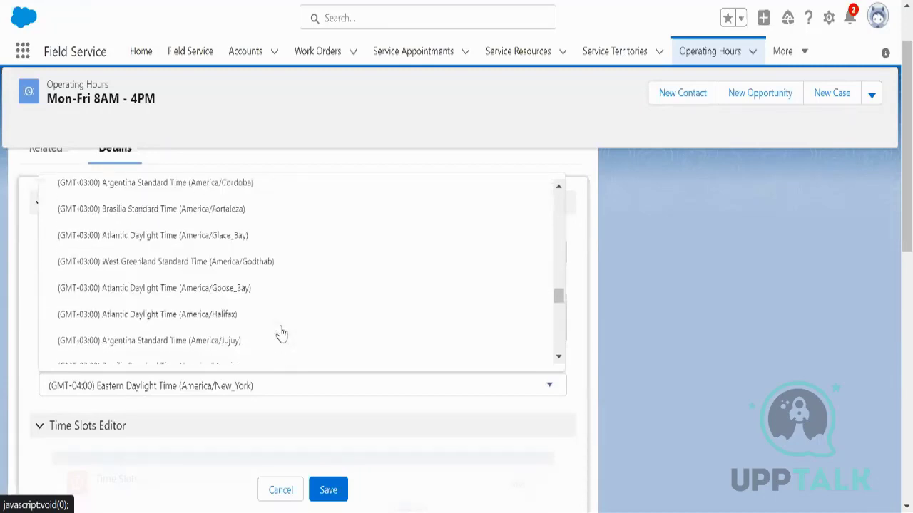
scroll(281, 333, "down", 10)
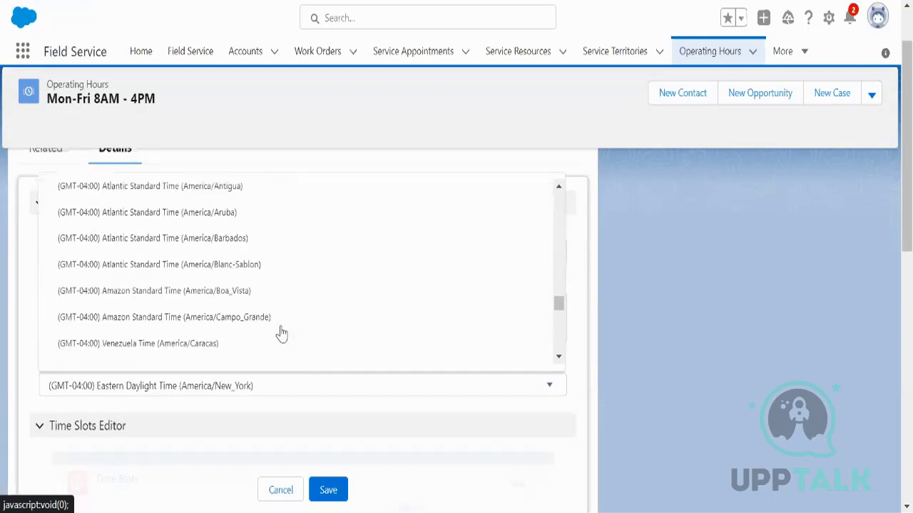
scroll(282, 333, "down", 10)
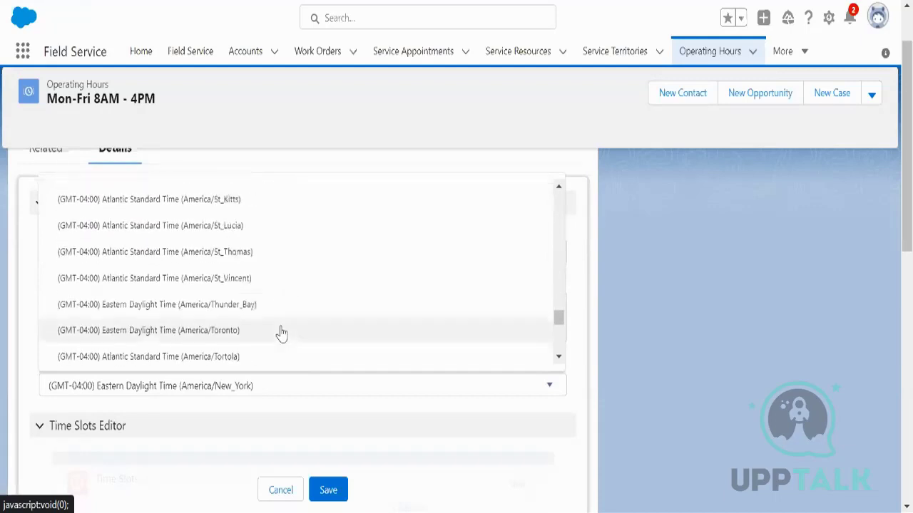
scroll(282, 333, "down", 8)
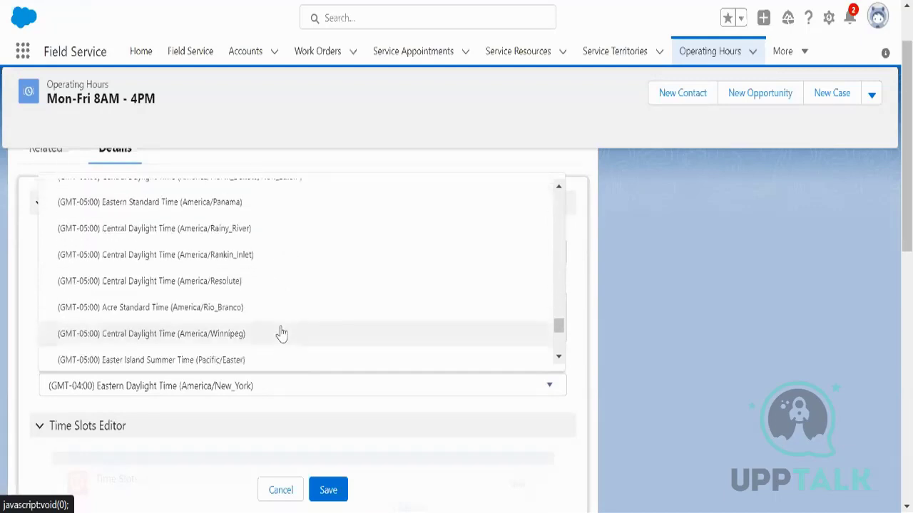
scroll(282, 333, "down", 8)
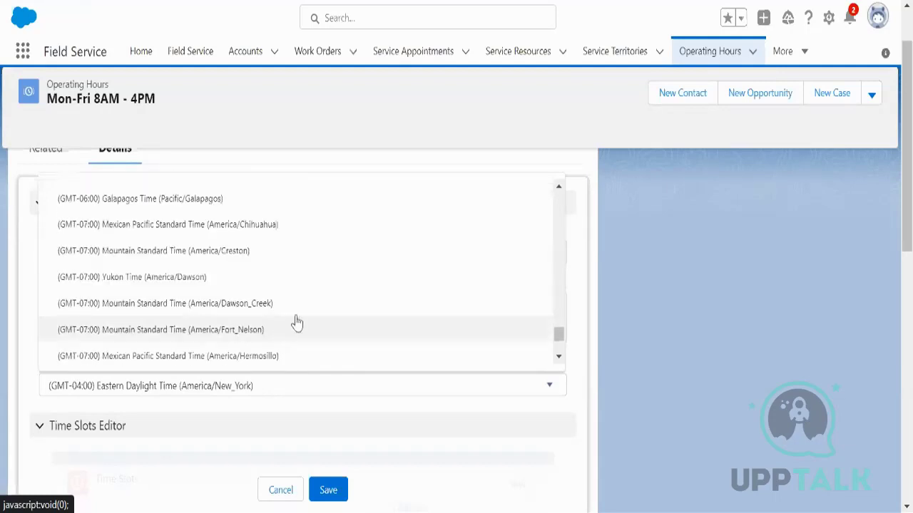
scroll(305, 327, "down", 1)
scroll(306, 329, "down", 2)
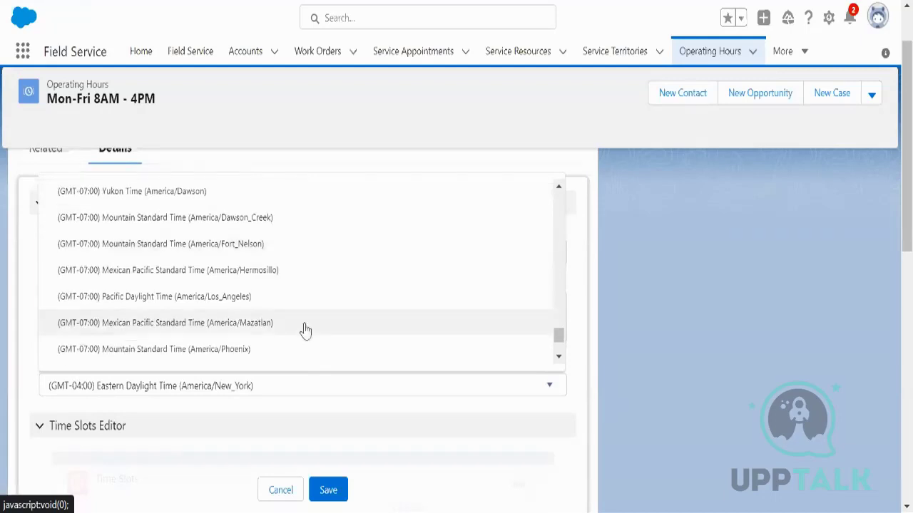
scroll(303, 333, "down", 2)
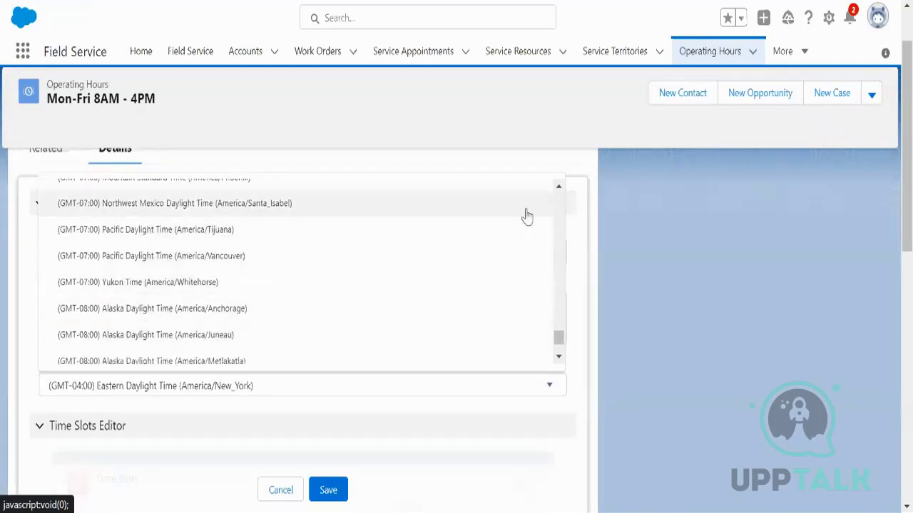
left_click(559, 193)
left_click(559, 192)
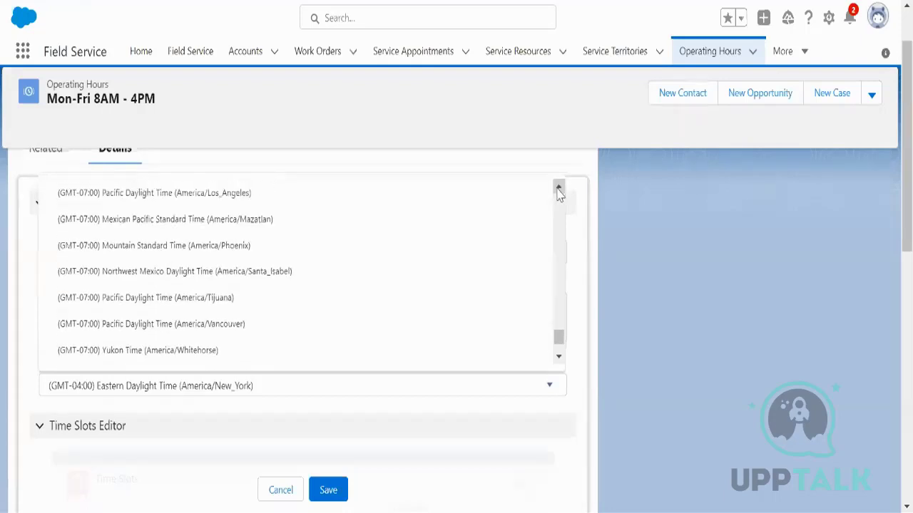
left_click(559, 193)
left_click(559, 192)
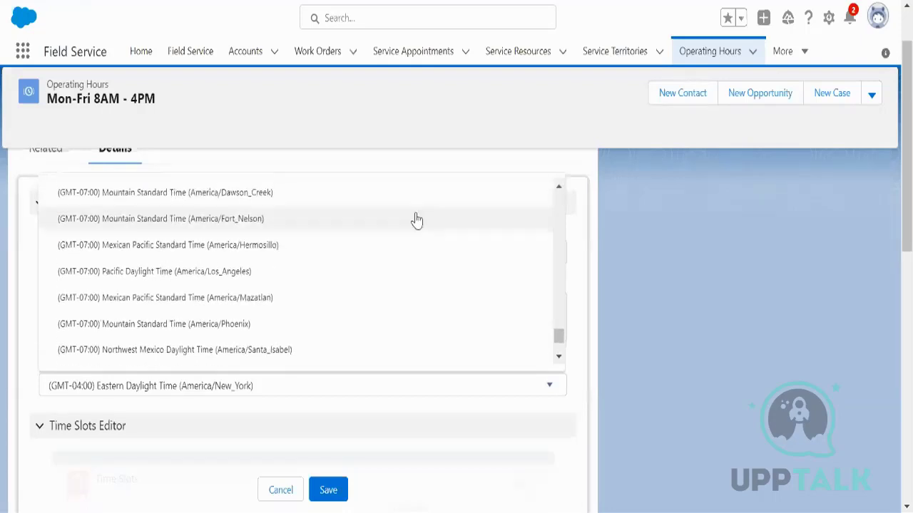
left_click(311, 265)
left_click(328, 490)
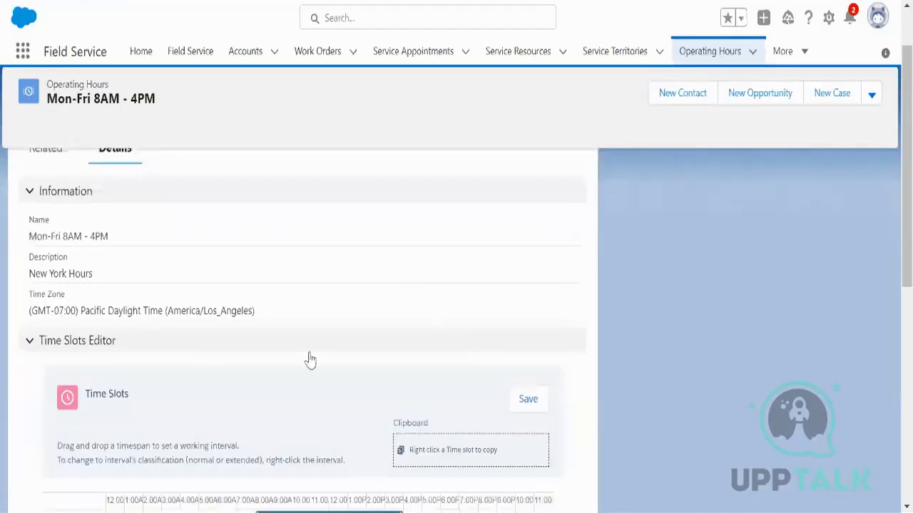
scroll(309, 363, "up", 2)
Step: From the Related Time Slots list, begin a new time slot for these hours
left_click(45, 222)
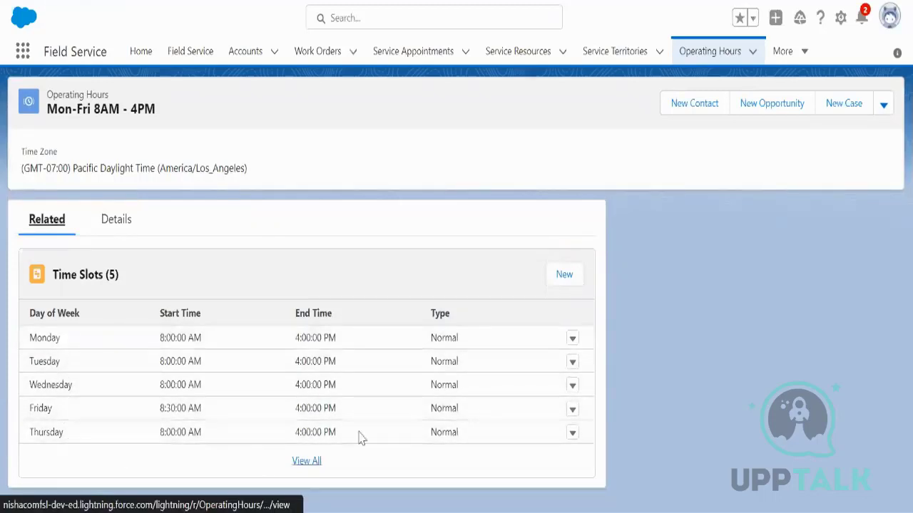
left_click(564, 279)
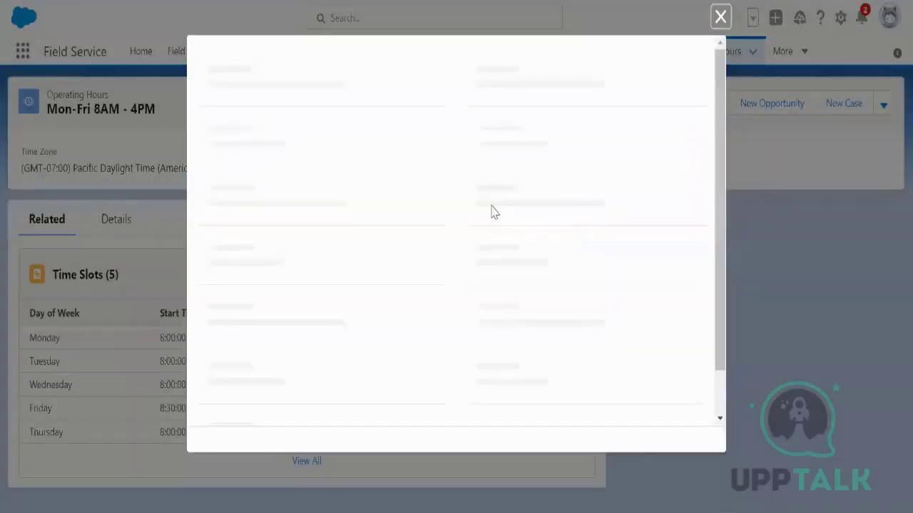
Step: Create a Saturday time slot from 8:00 AM to 4:00 PM using Save & New
left_click(365, 194)
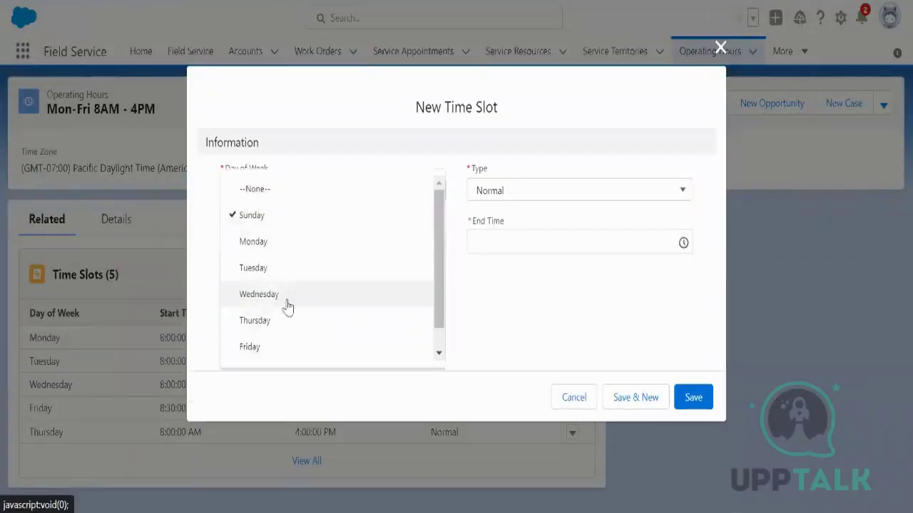
scroll(291, 310, "down", 1)
left_click(271, 350)
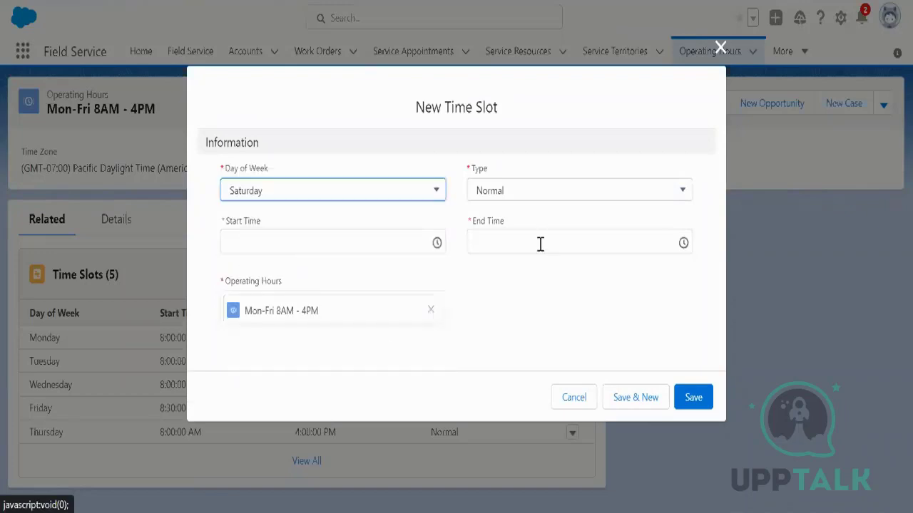
left_click(436, 243)
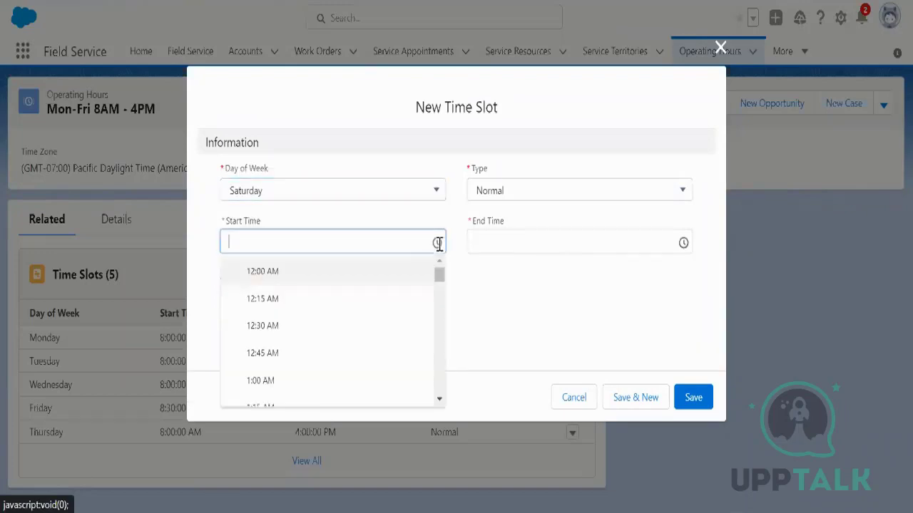
scroll(357, 356, "down", 5)
scroll(353, 364, "down", 4)
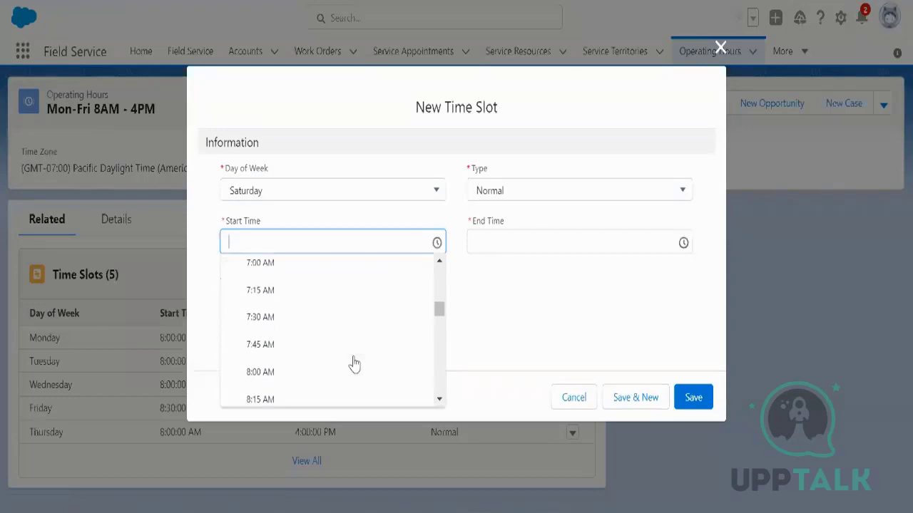
left_click(328, 369)
left_click(683, 241)
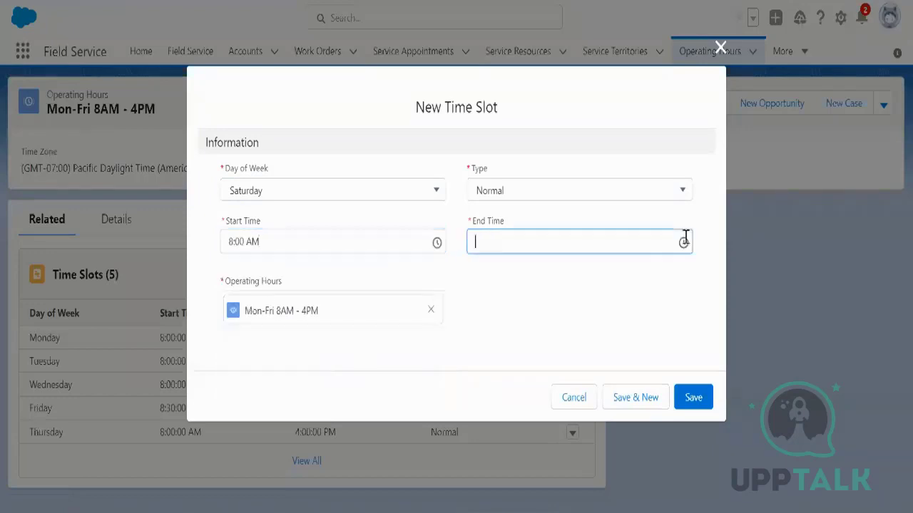
scroll(601, 342, "down", 3)
scroll(601, 343, "down", 3)
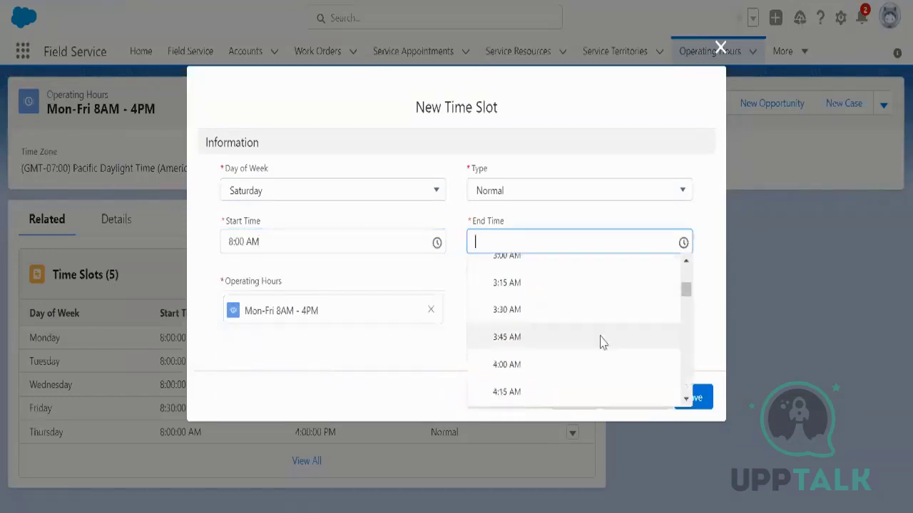
scroll(551, 368, "down", 2)
scroll(551, 367, "down", 5)
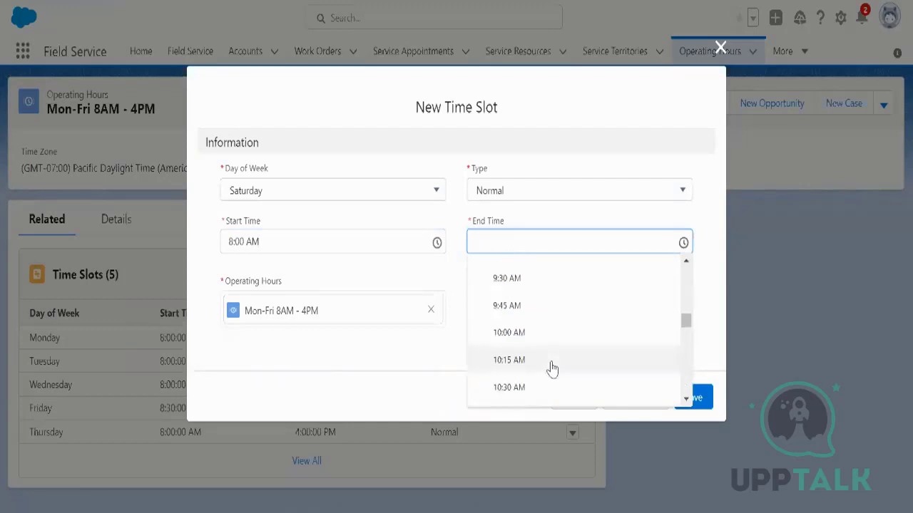
scroll(551, 368, "down", 5)
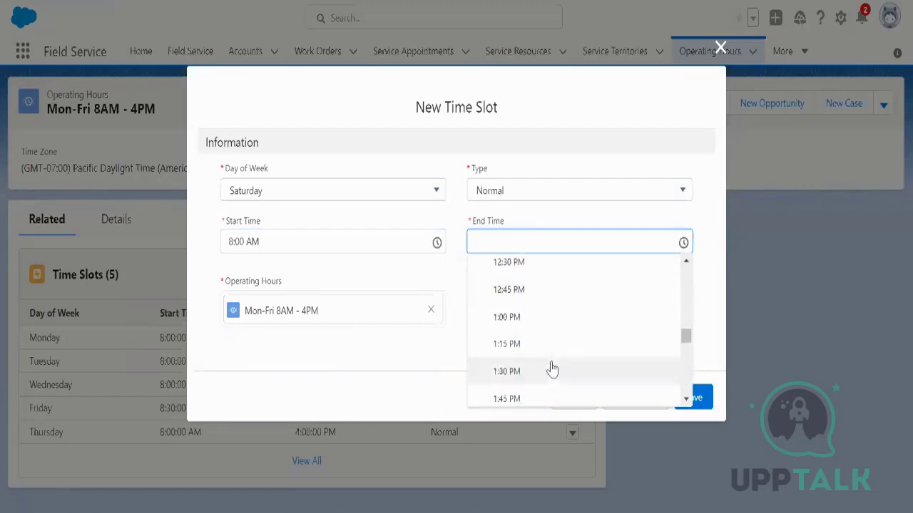
scroll(546, 368, "down", 2)
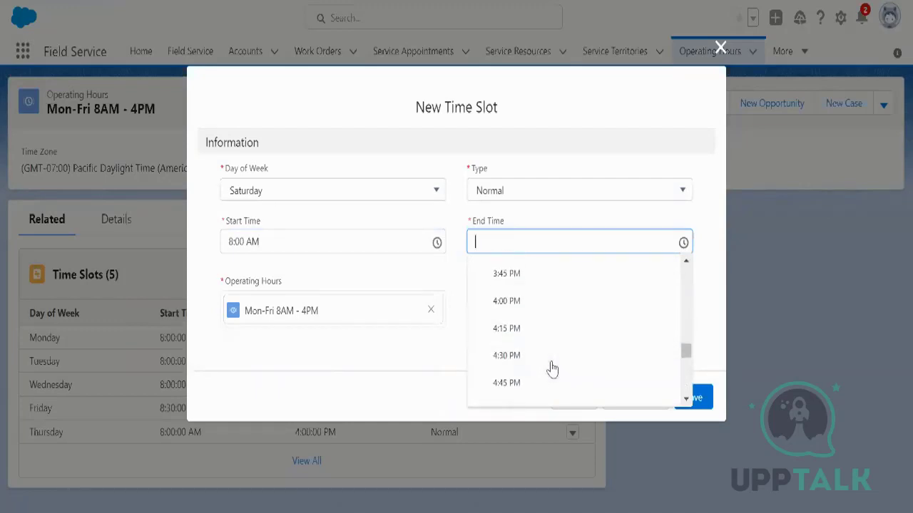
left_click(528, 311)
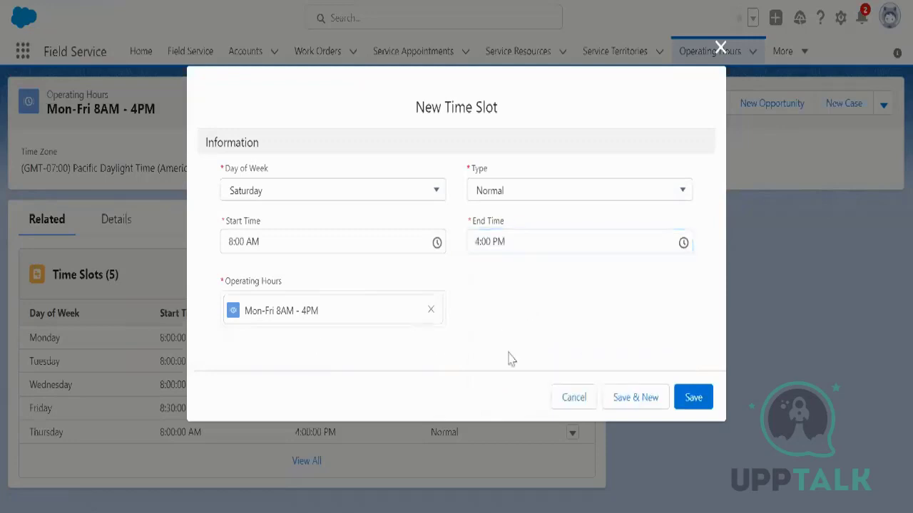
left_click(642, 403)
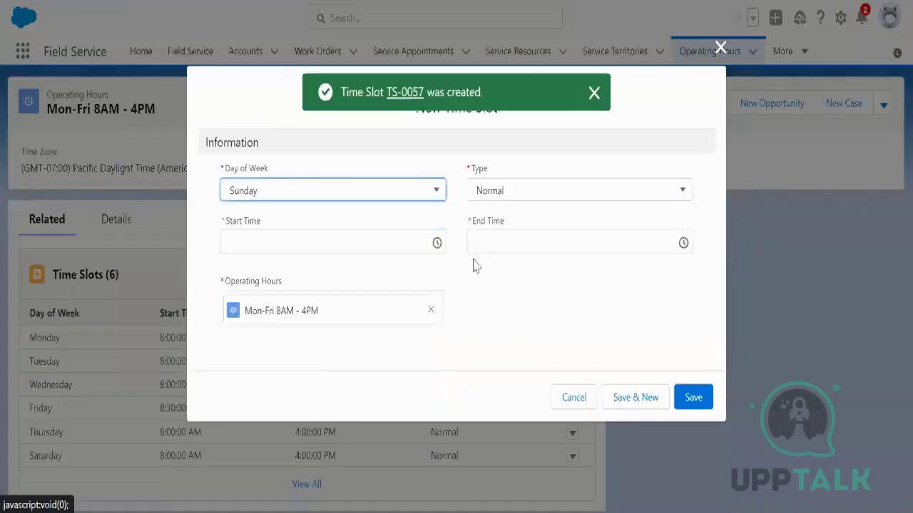
Step: Leave the second new time slot blank and discard it
left_click(400, 243)
left_click(602, 312)
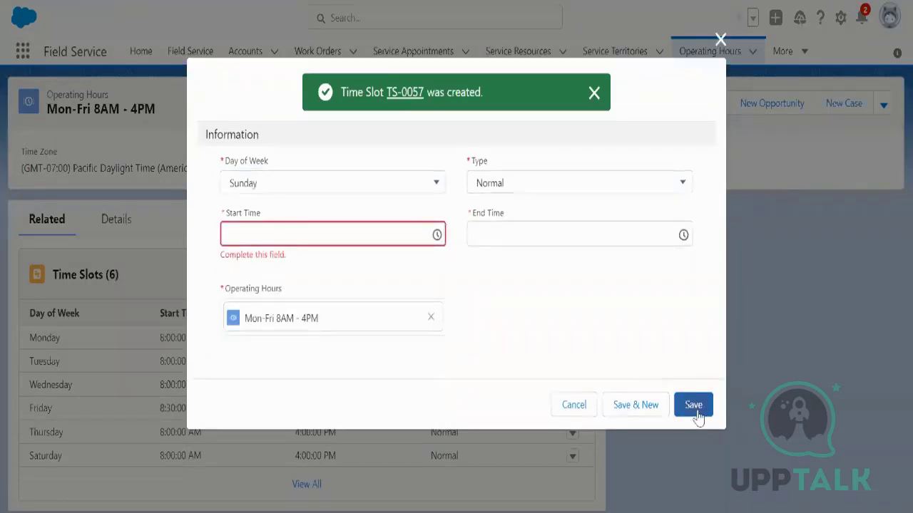
left_click(591, 406)
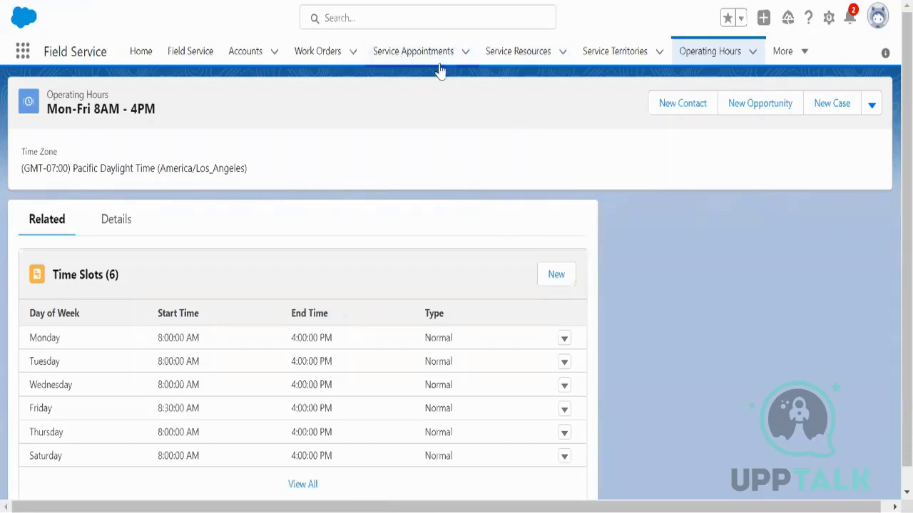
Step: Open the Service Territories list from the navigation bar
left_click(615, 51)
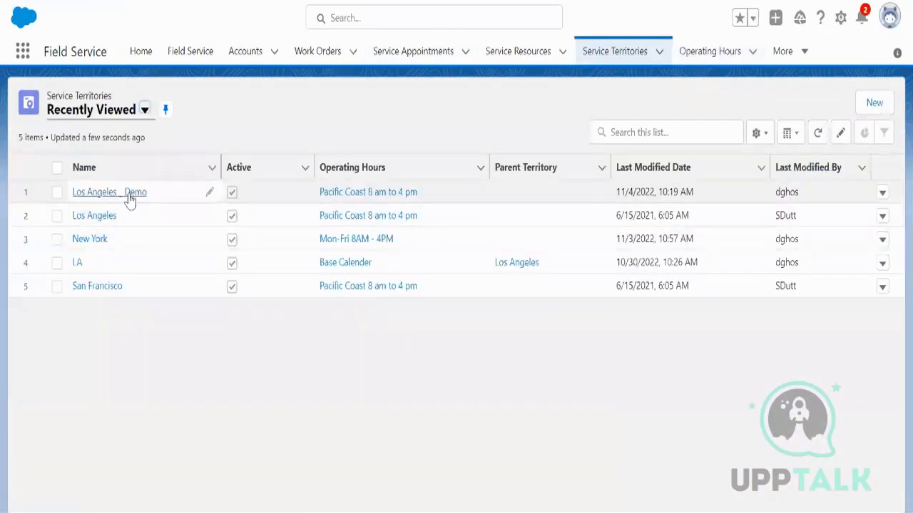
Step: Open the Los Angeles _ Demo territory and review its details
left_click(130, 194)
scroll(202, 349, "down", 3)
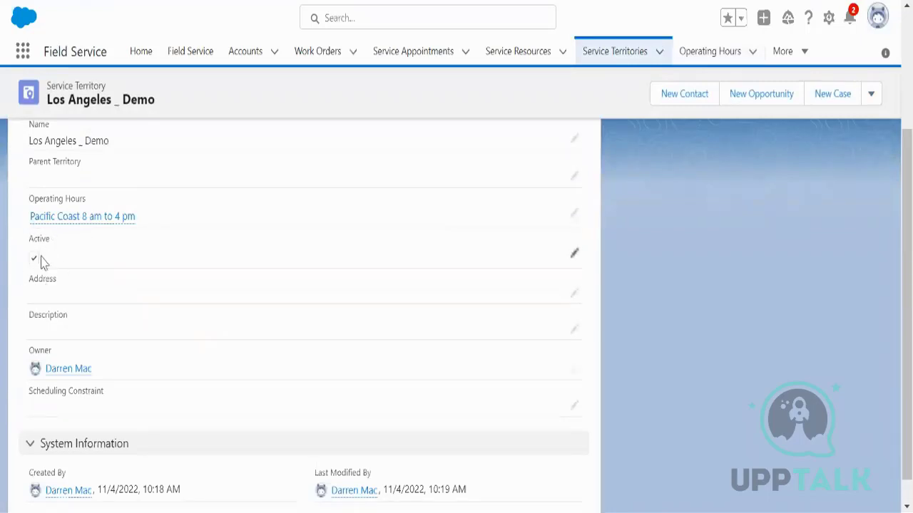
scroll(190, 287, "up", 3)
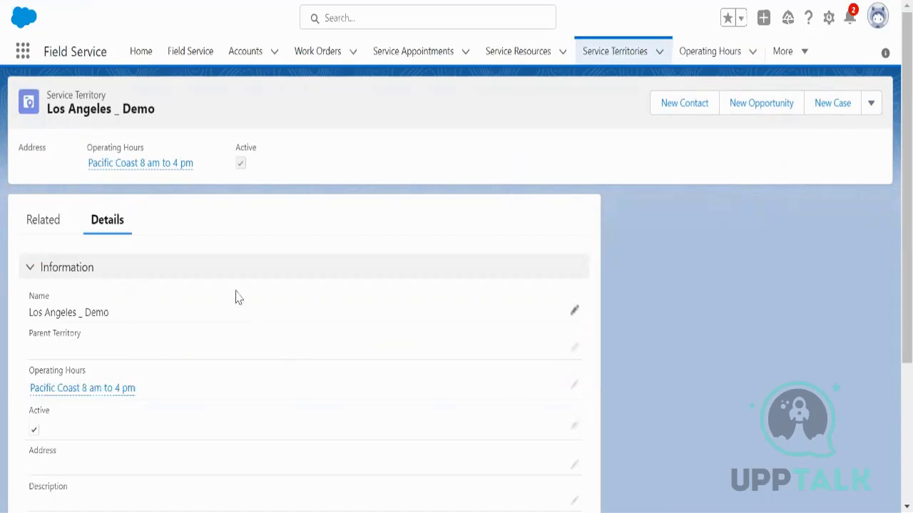
left_click_drag(47, 108, 150, 105)
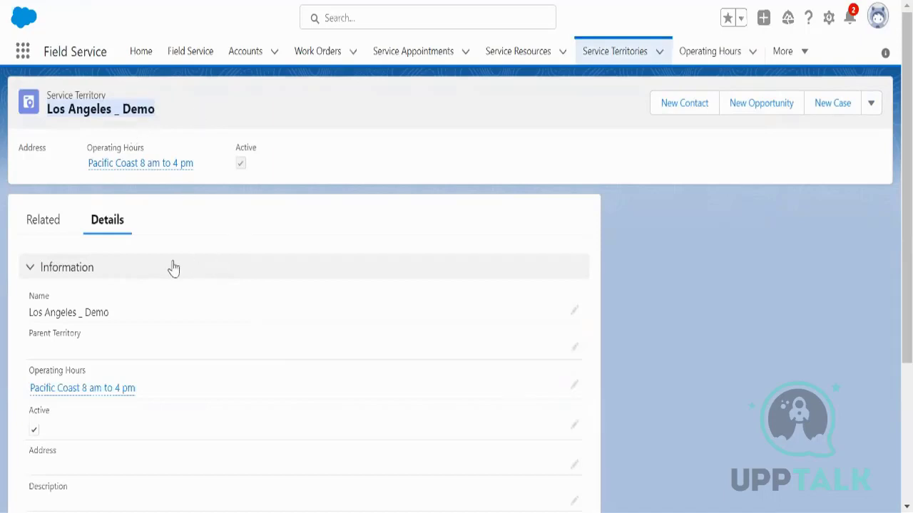
Step: In the territory's related members, open service territory member record STM-0023
left_click(43, 230)
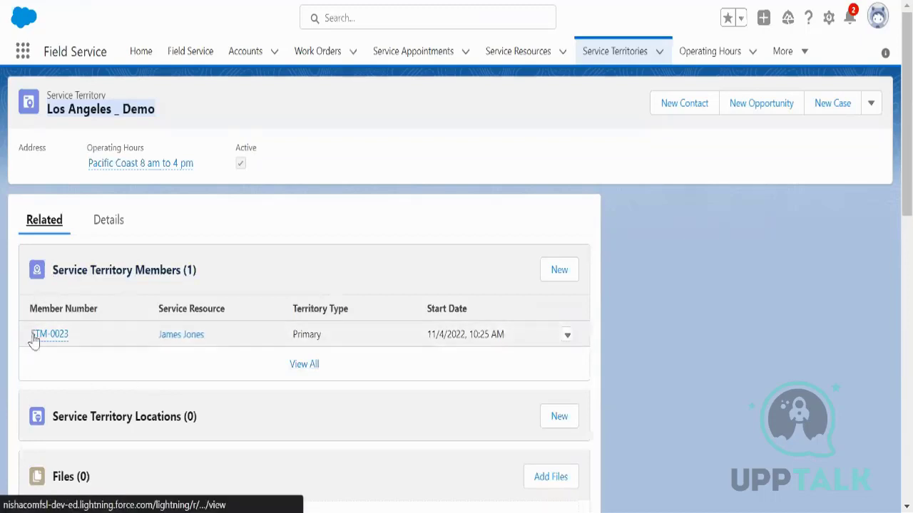
mouse_move(48, 343)
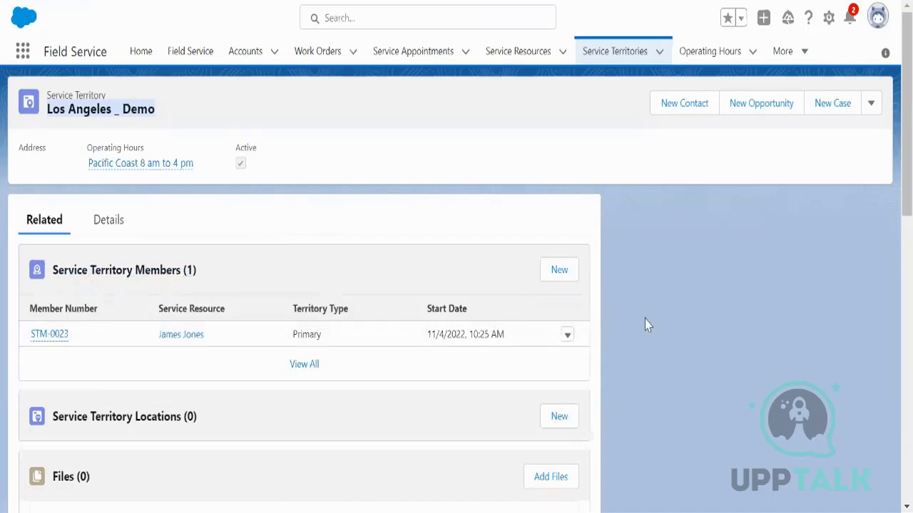
scroll(645, 319, "down", 3)
scroll(645, 319, "up", 3)
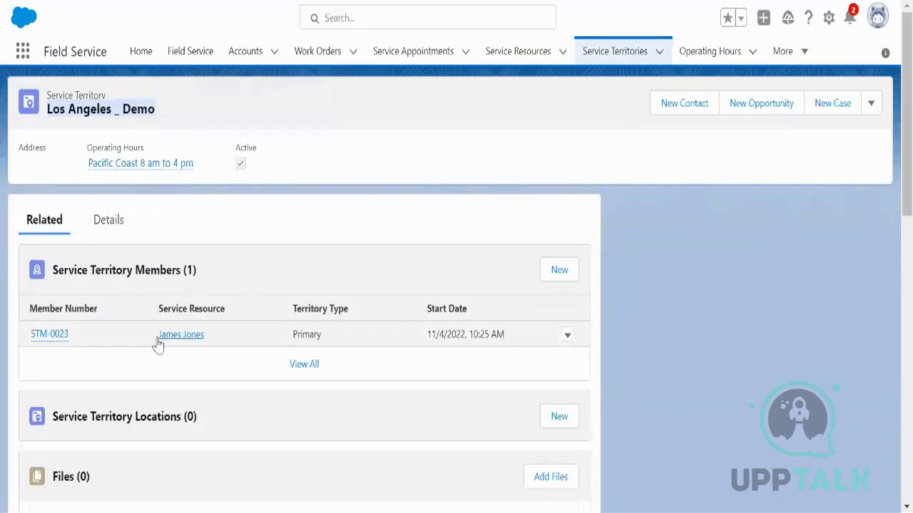
left_click(49, 338)
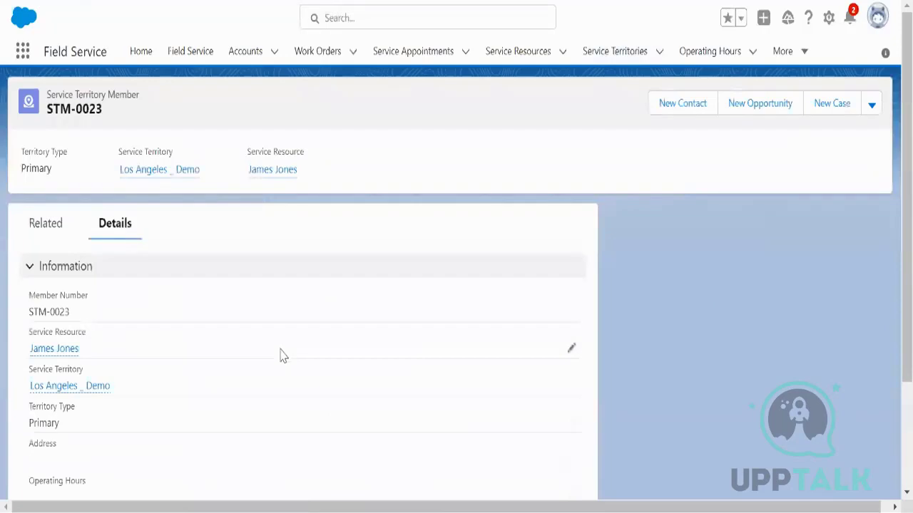
Step: Assign member STM-0023 the Pacific Coast 8 am to 4 pm operating hours
scroll(280, 357, "down", 1)
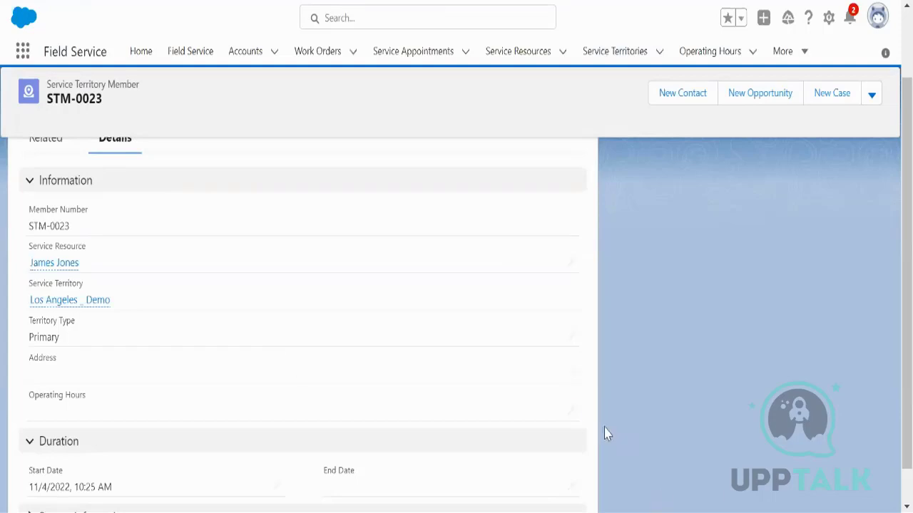
left_click(571, 412)
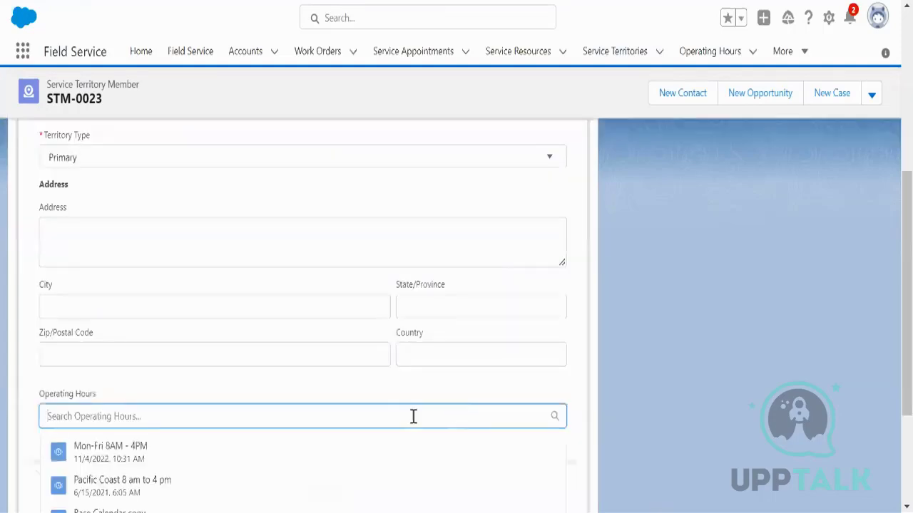
scroll(411, 415, "down", 1)
scroll(352, 417, "down", 1)
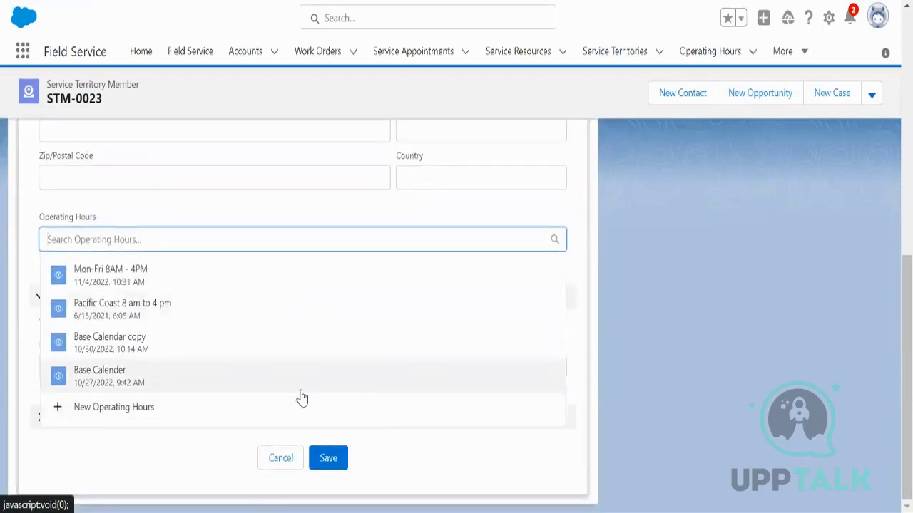
left_click(199, 325)
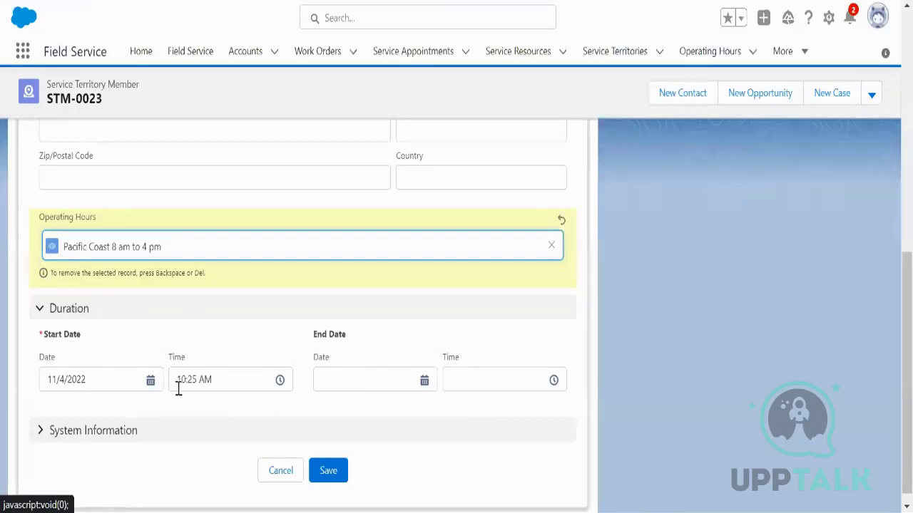
Step: Set the member's start time to 9:00 AM and end date to 11/30/2023, then save
left_click(279, 384)
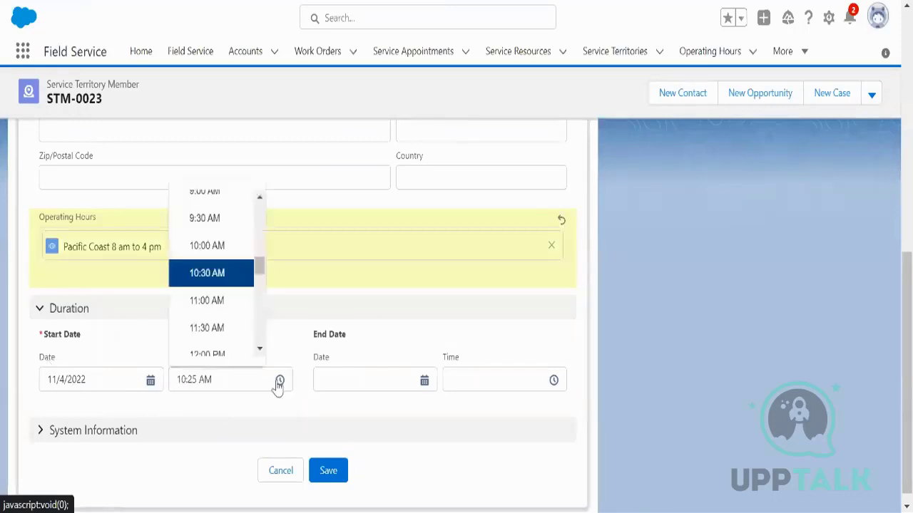
scroll(233, 221, "up", 1)
left_click(228, 201)
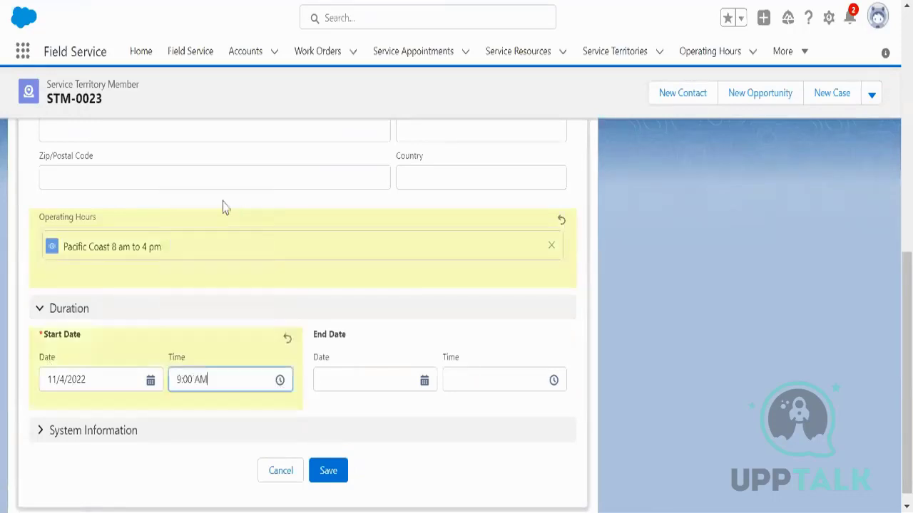
left_click(424, 382)
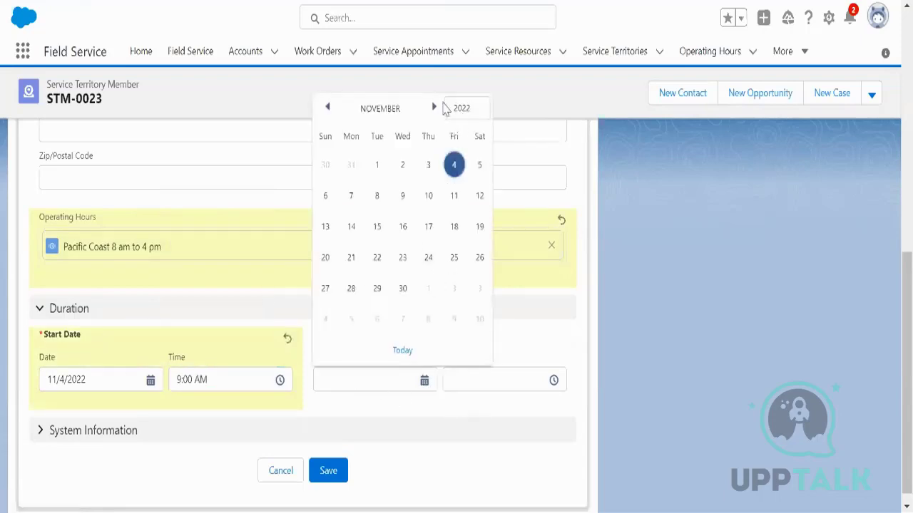
left_click(480, 112)
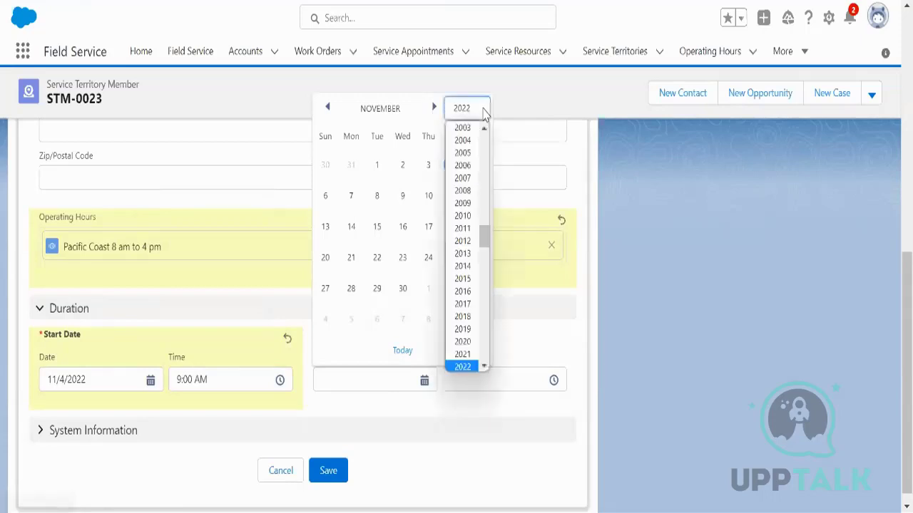
scroll(485, 366, "down", 1)
left_click(464, 349)
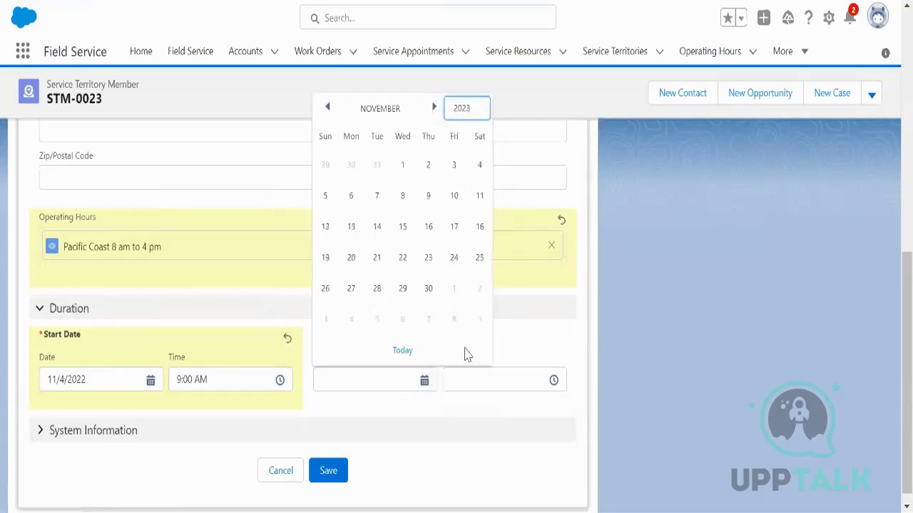
left_click(427, 288)
left_click(343, 478)
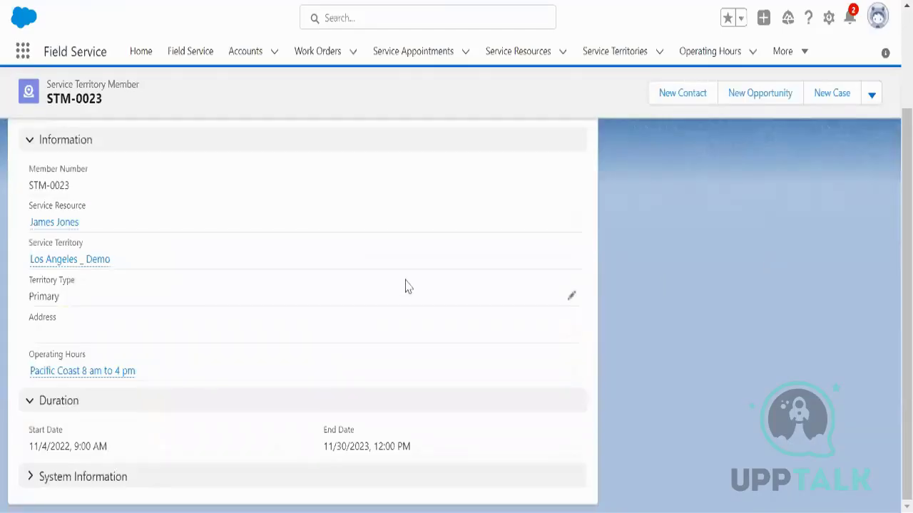
scroll(410, 299, "up", 2)
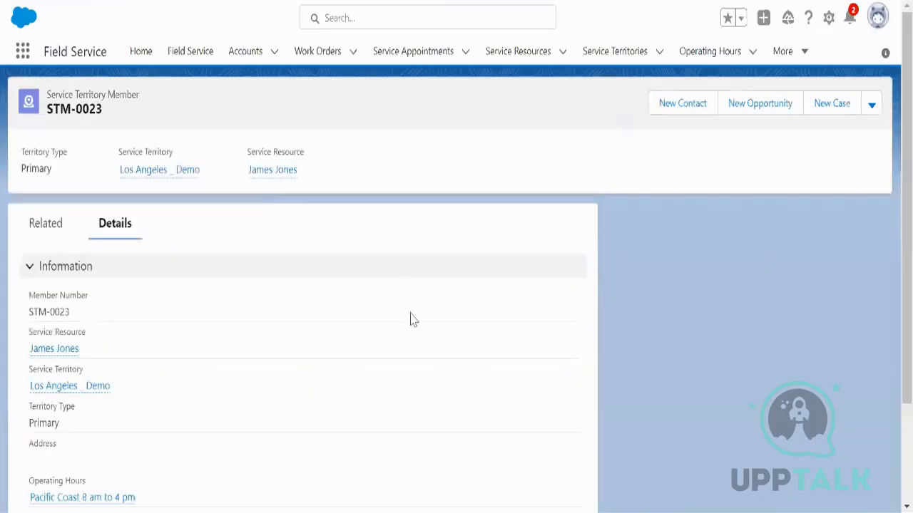
Step: Load the Field Service dispatcher console with the Gantt for Friday, November 4, 2022
left_click(190, 54)
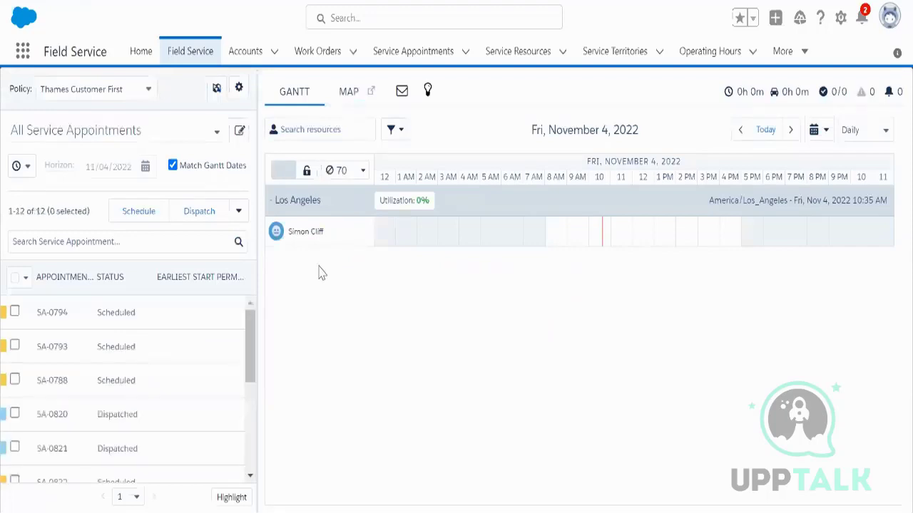
Step: Show Los Angeles _ Demo plus Los Angeles and LA on the Gantt, hiding San Francisco and Quebec
left_click(217, 91)
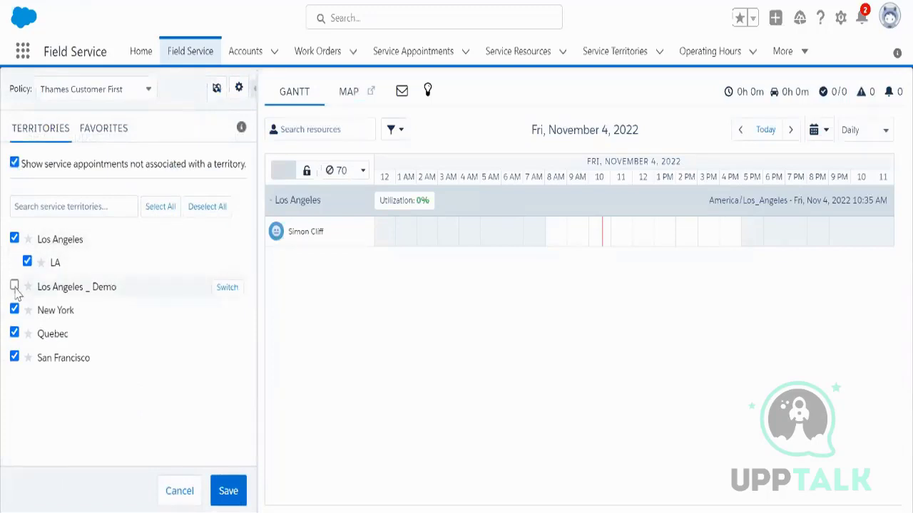
left_click(14, 239)
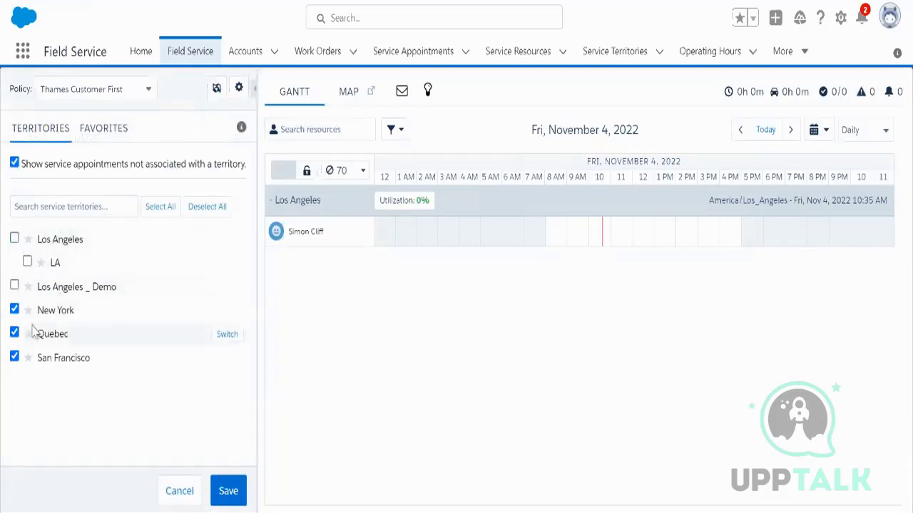
left_click(14, 357)
left_click(14, 333)
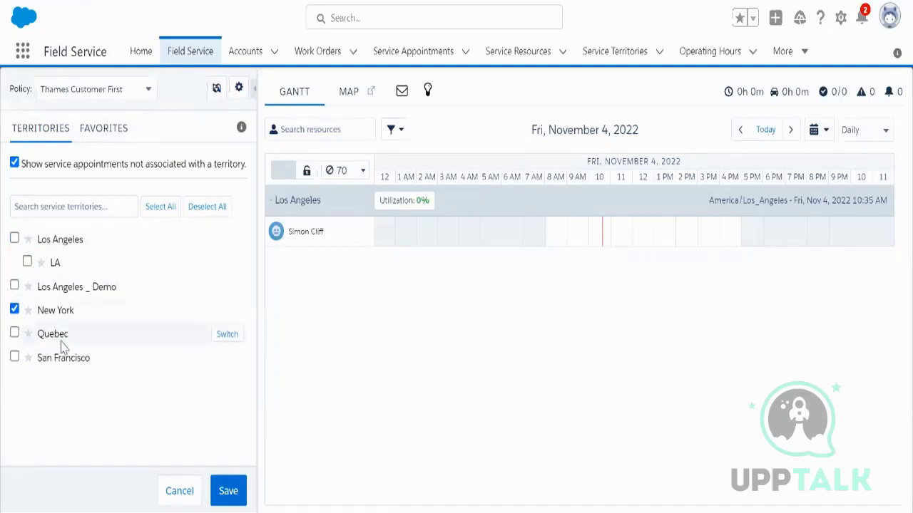
left_click(15, 286)
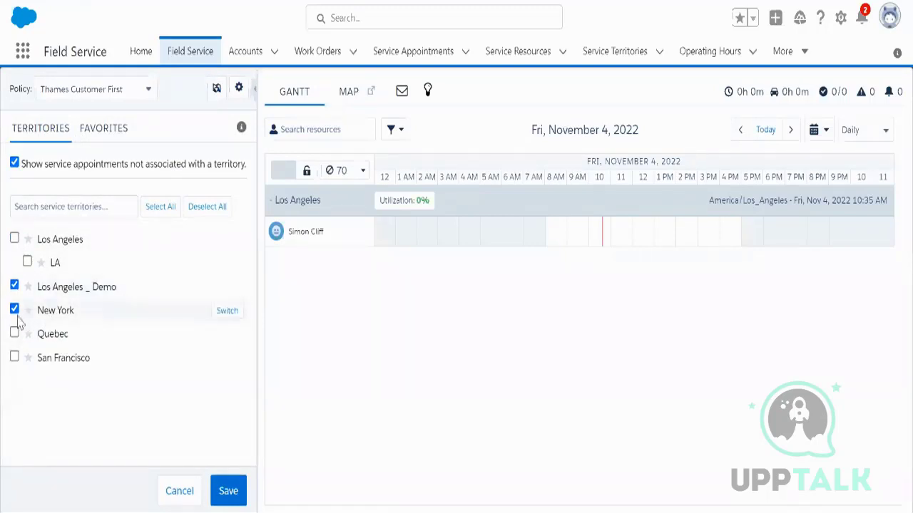
left_click(14, 239)
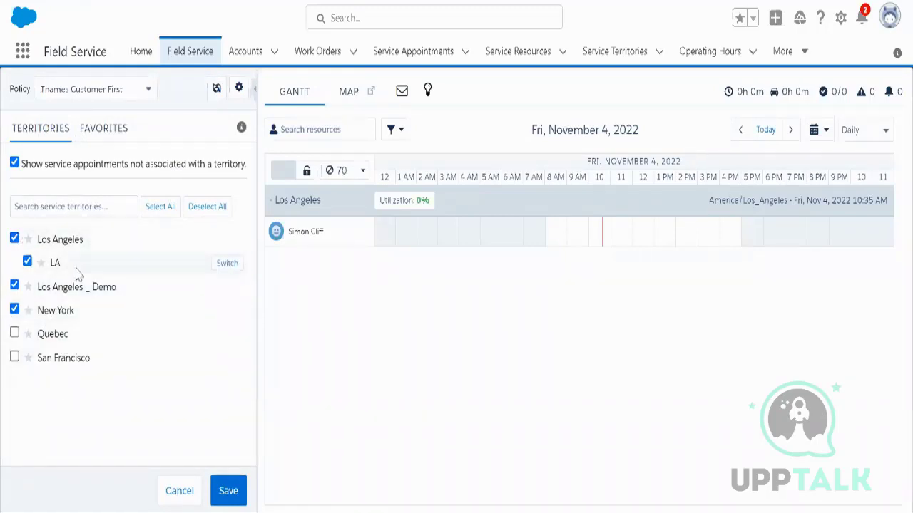
left_click(221, 491)
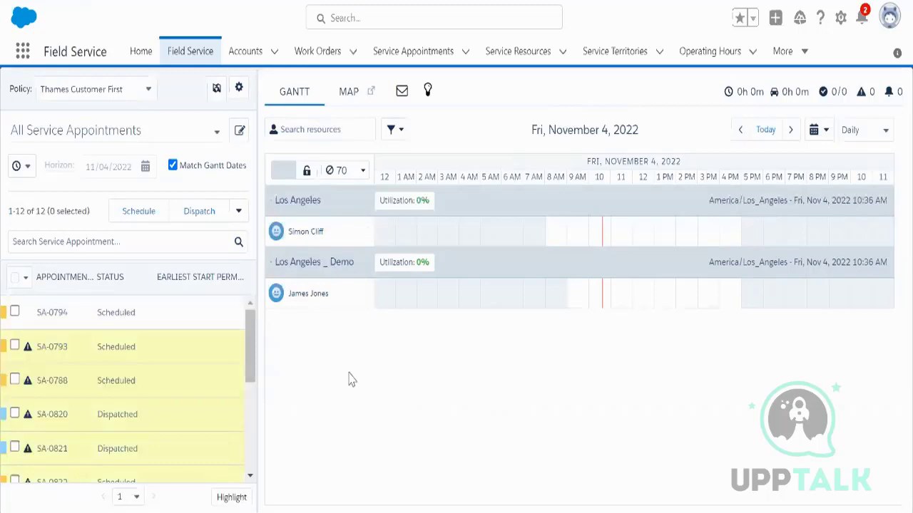
left_click(217, 88)
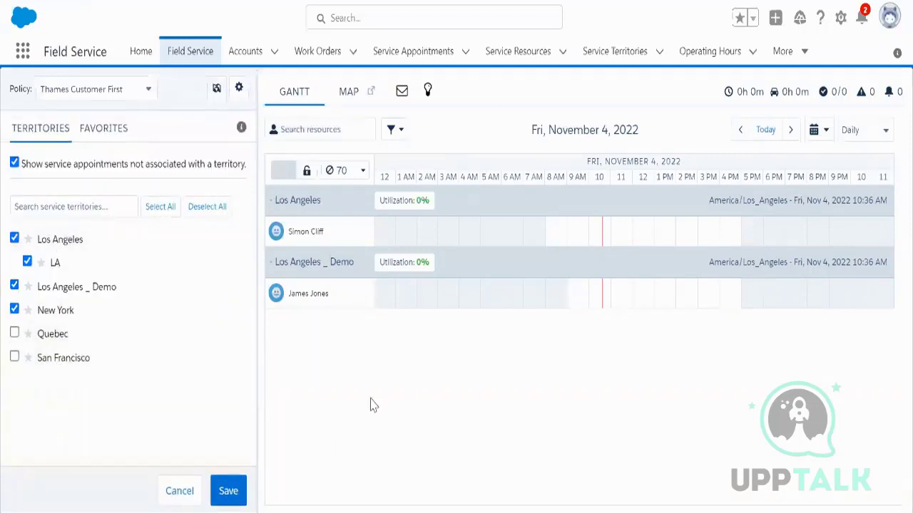
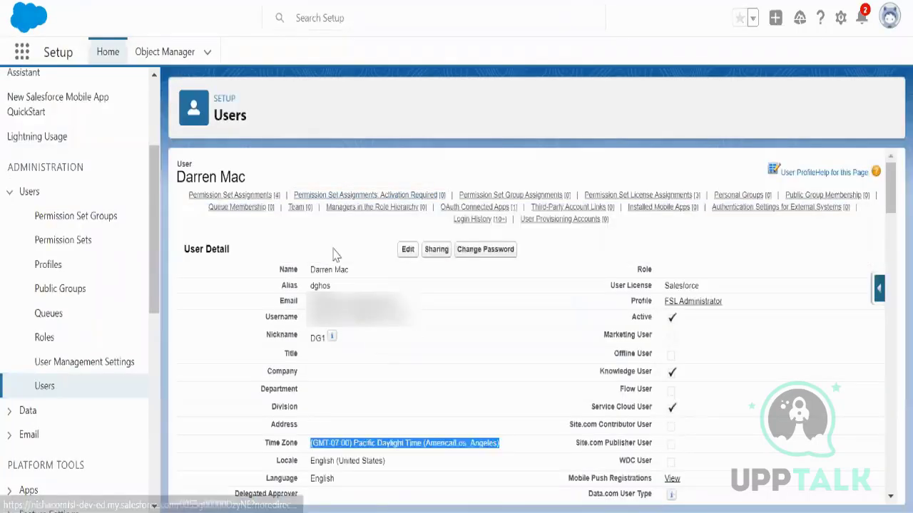
Step: Show the popup listing the user's 4 Permission Set Assignments on the user detail page
mouse_move(269, 204)
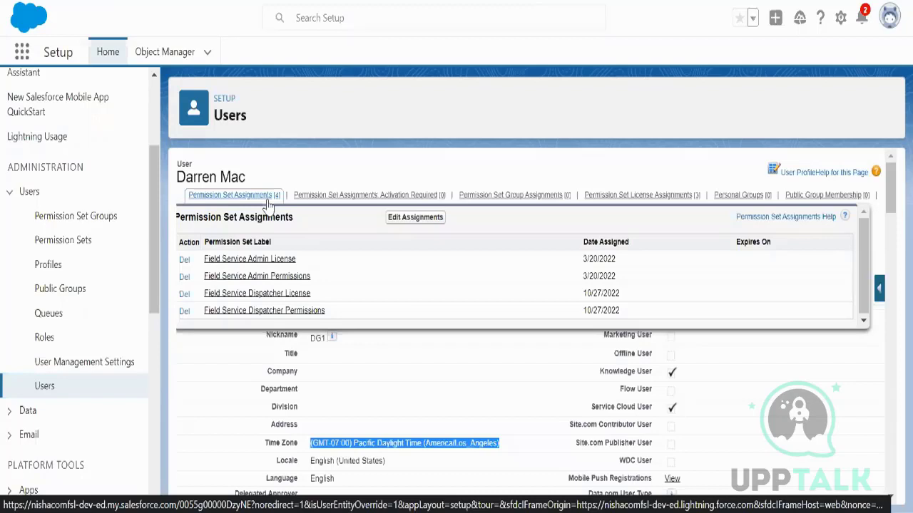
left_click(242, 191)
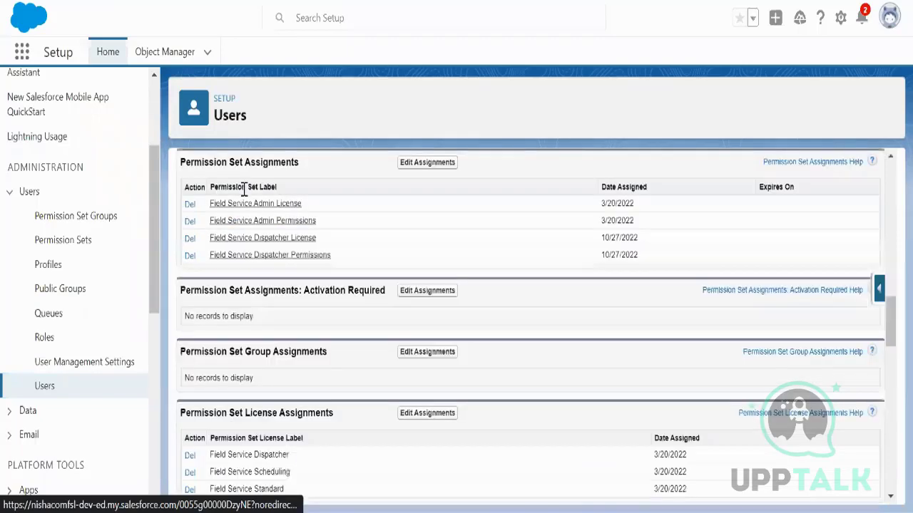
left_click(427, 162)
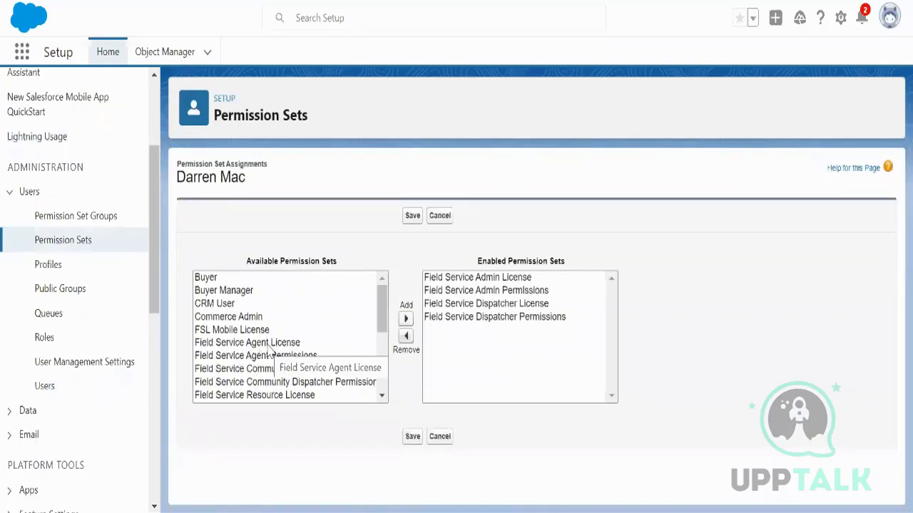
left_click(440, 438)
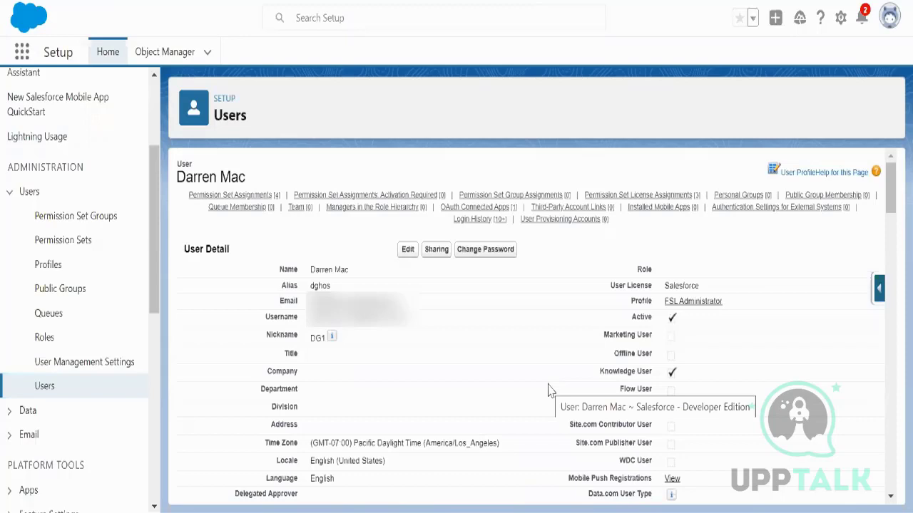
Step: Search 'case' in the App Launcher, go to the Cases list, and start a New Case
left_click(22, 53)
type("case")
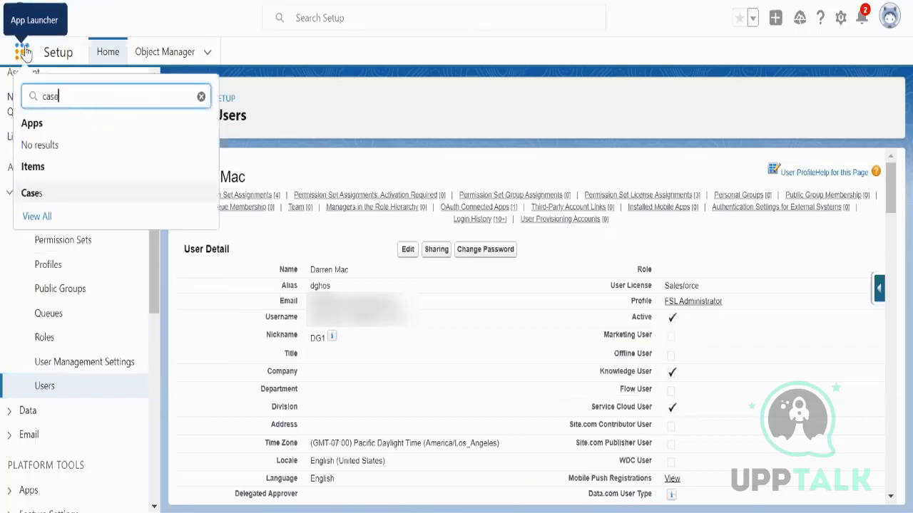
left_click(55, 198)
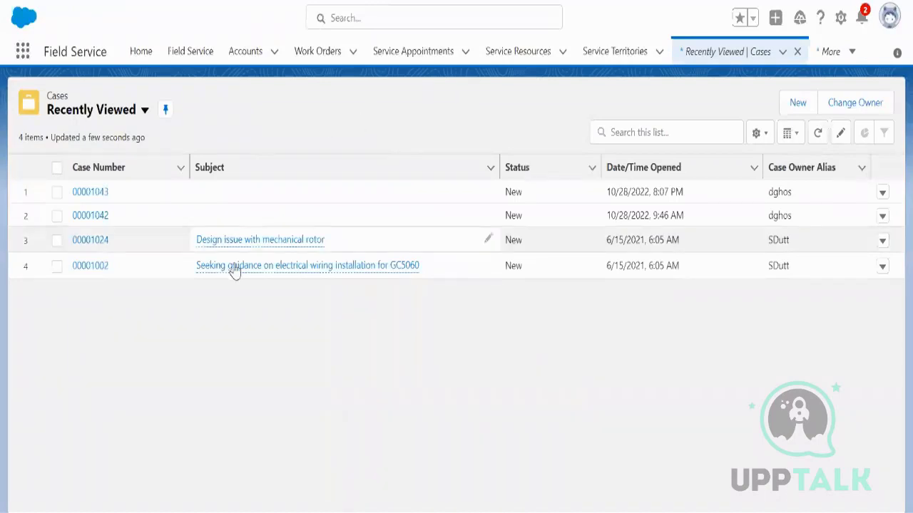
left_click(800, 105)
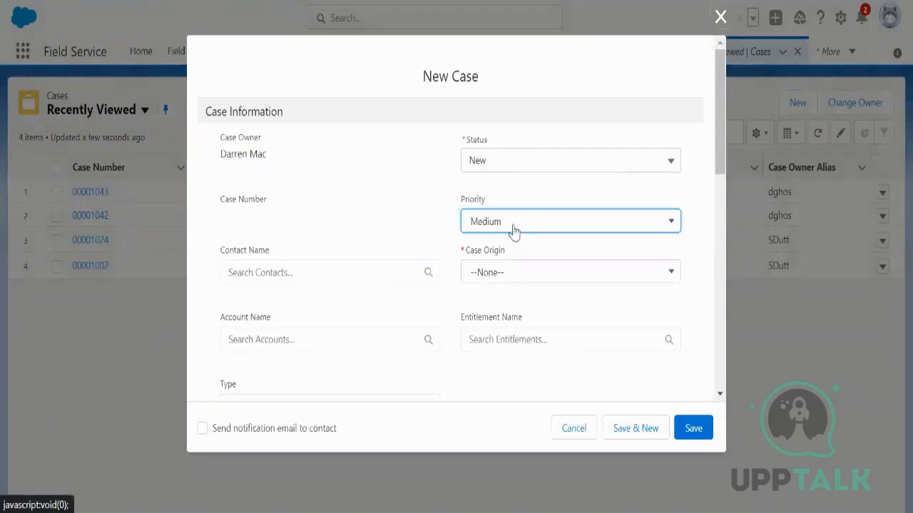
Step: Set the case's Origin to Phone and its Account Name to DreamHouse Realty
left_click(514, 272)
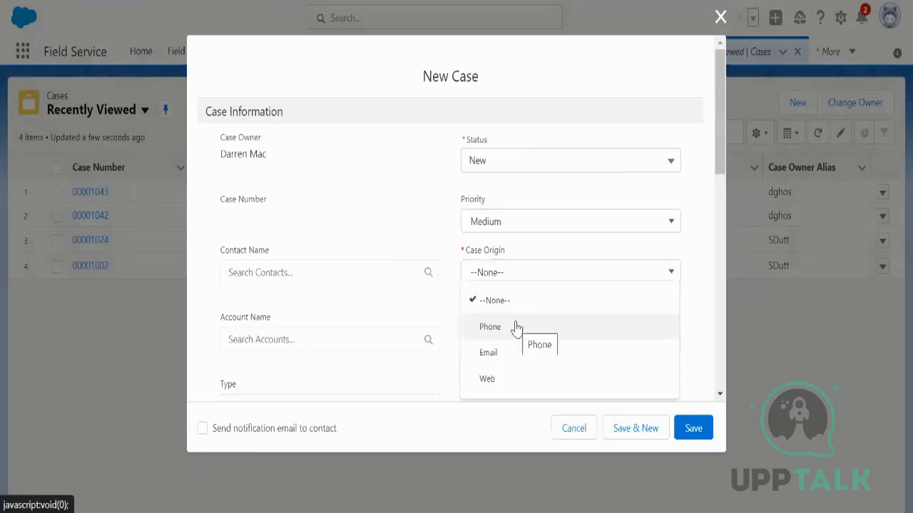
left_click(490, 327)
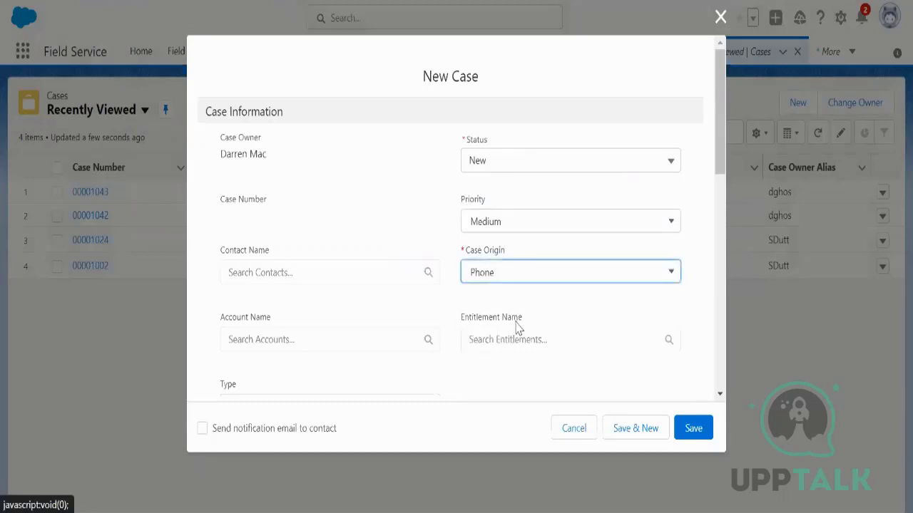
scroll(373, 300, "down", 1)
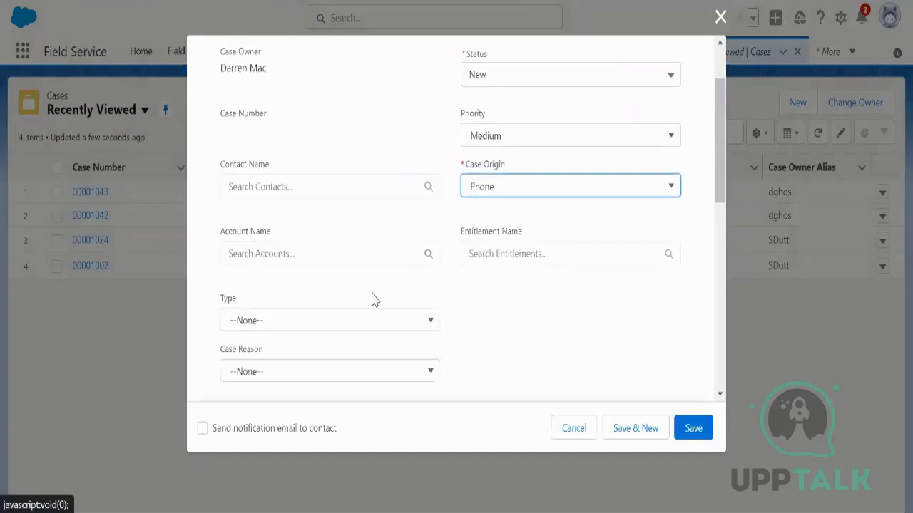
left_click(296, 254)
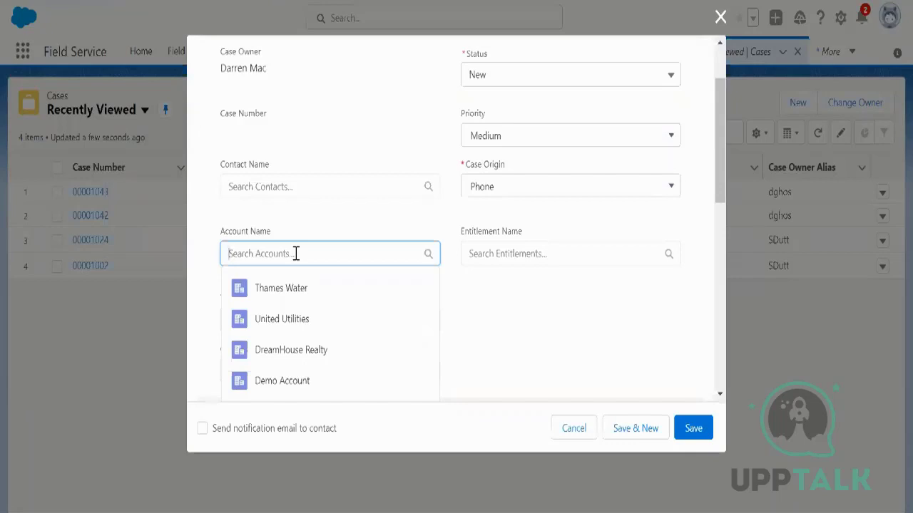
left_click(322, 349)
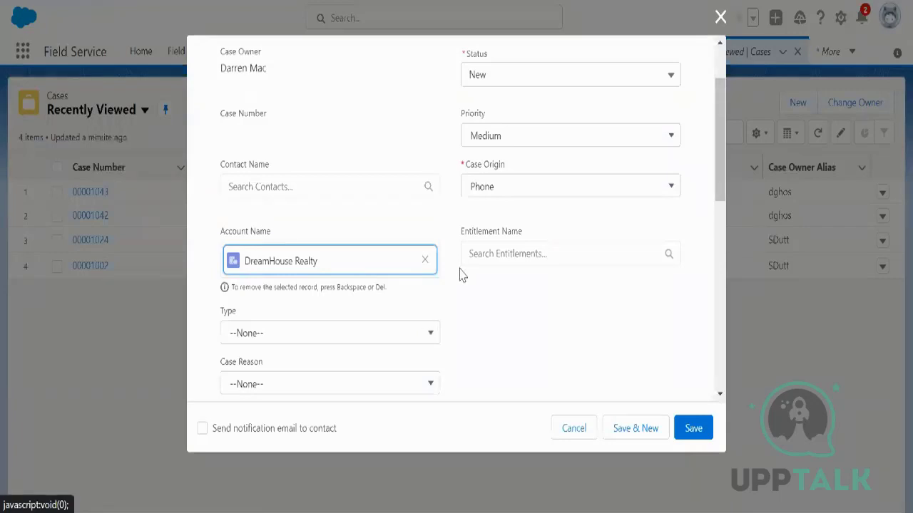
Step: Set the case Type to Mechanical and save it as case 00001044
left_click(400, 336)
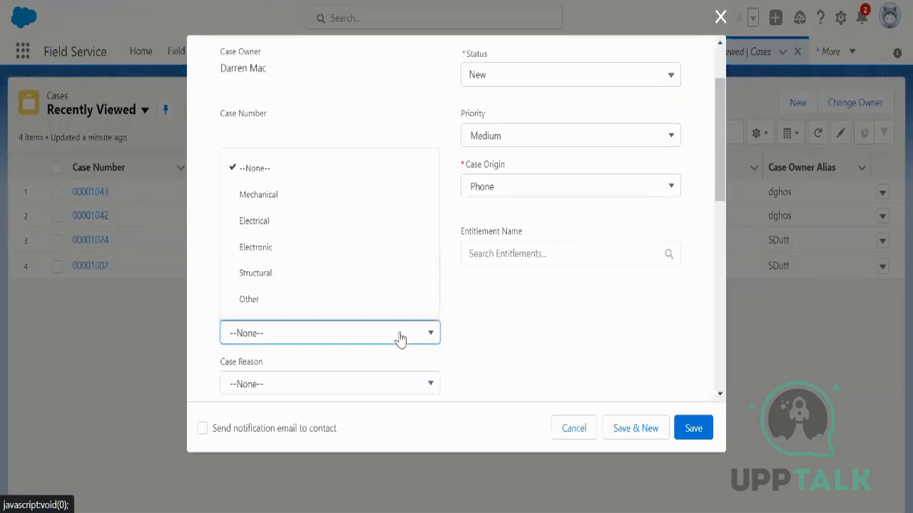
left_click(311, 201)
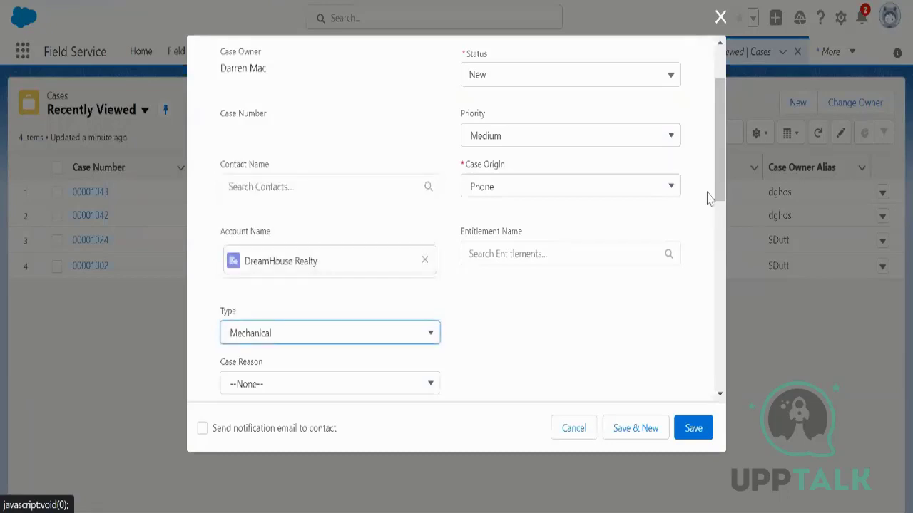
left_click_drag(716, 179, 723, 369)
scroll(531, 358, "up", 15)
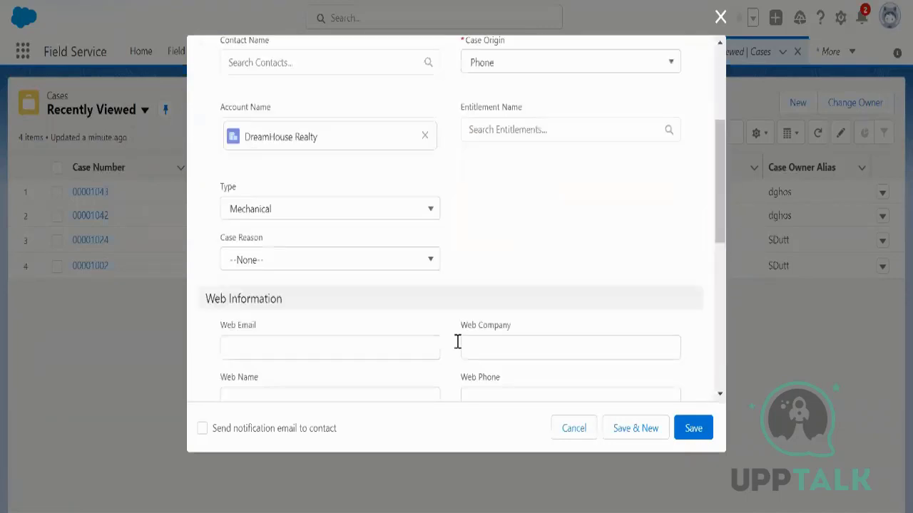
scroll(432, 296, "down", 1)
scroll(432, 296, "down", 5)
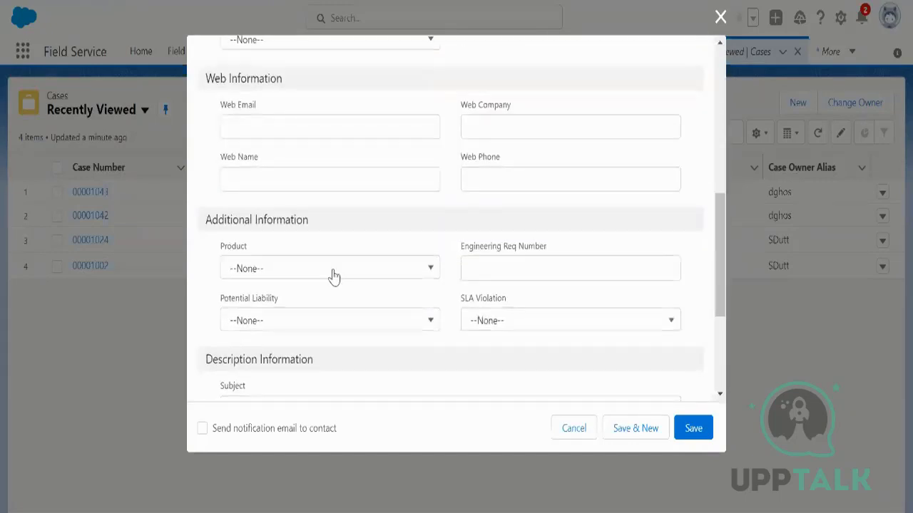
scroll(335, 275, "down", 3)
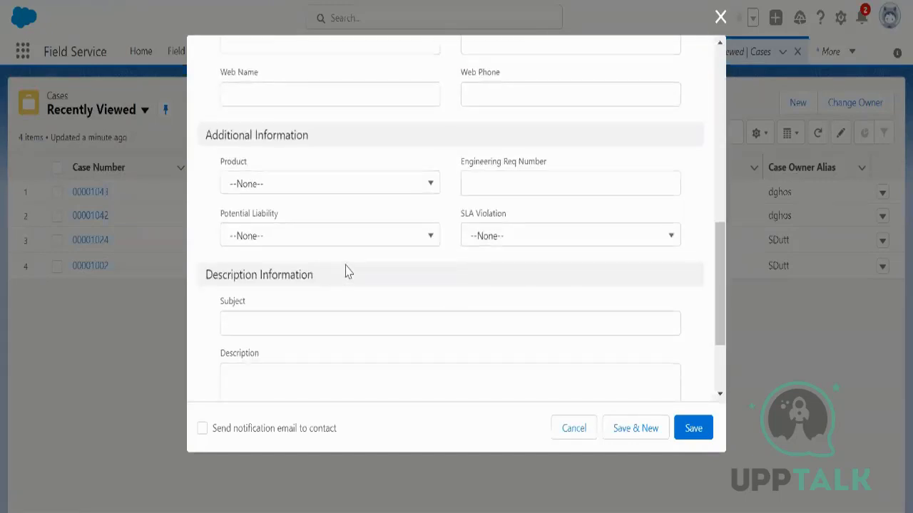
scroll(457, 302, "down", 4)
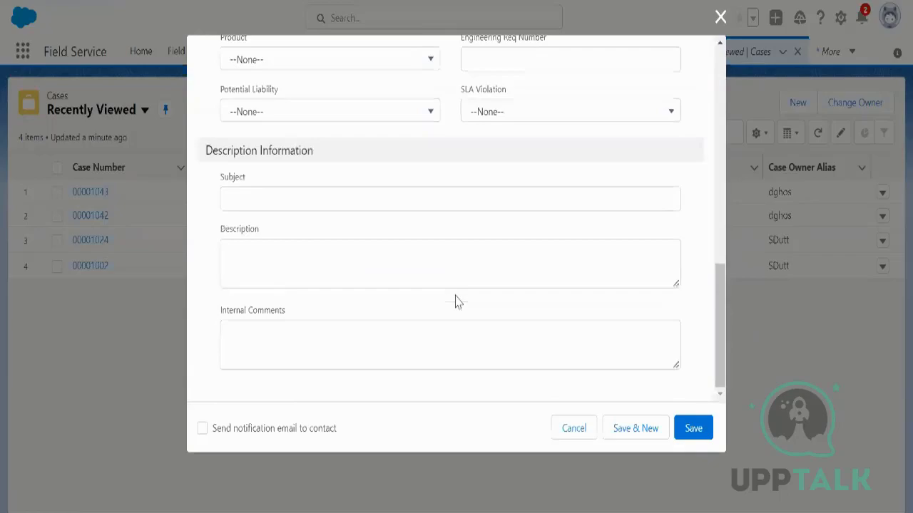
left_click(693, 430)
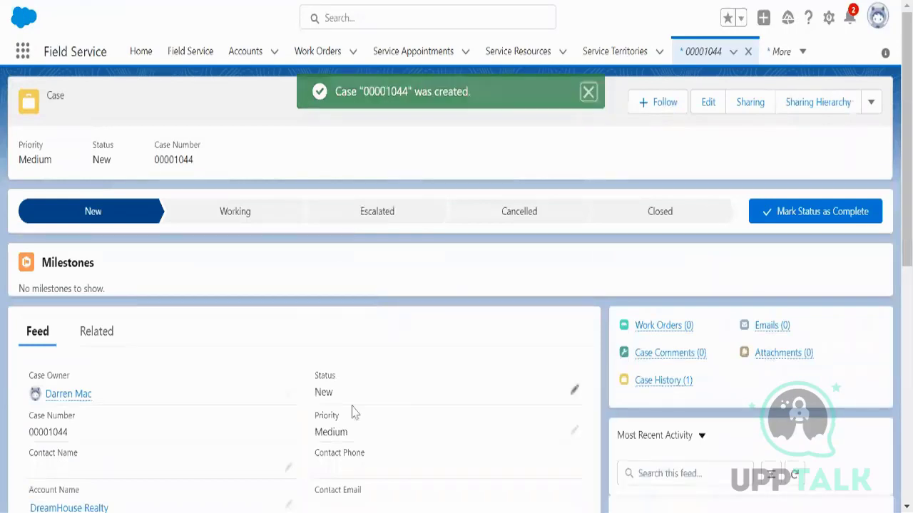
Step: Open case 00001044's Work Orders list and start a new work order
mouse_move(658, 328)
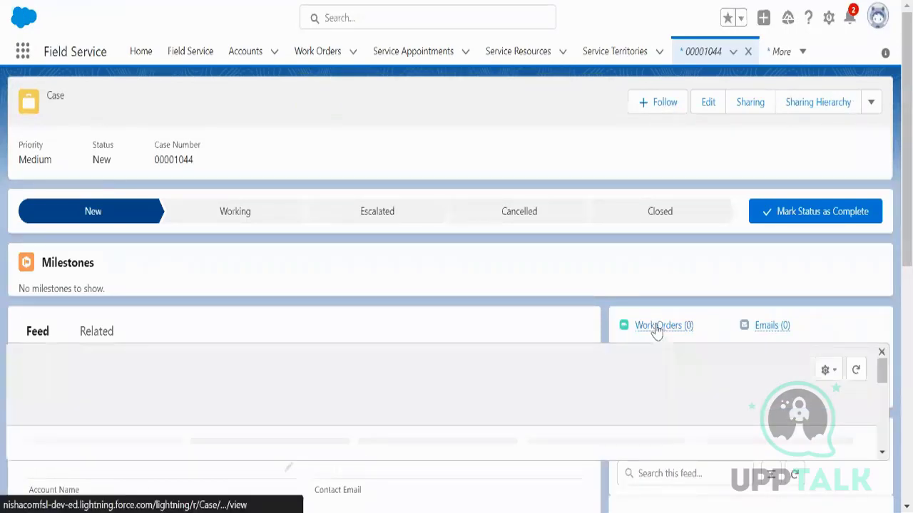
left_click_drag(910, 219, 910, 237)
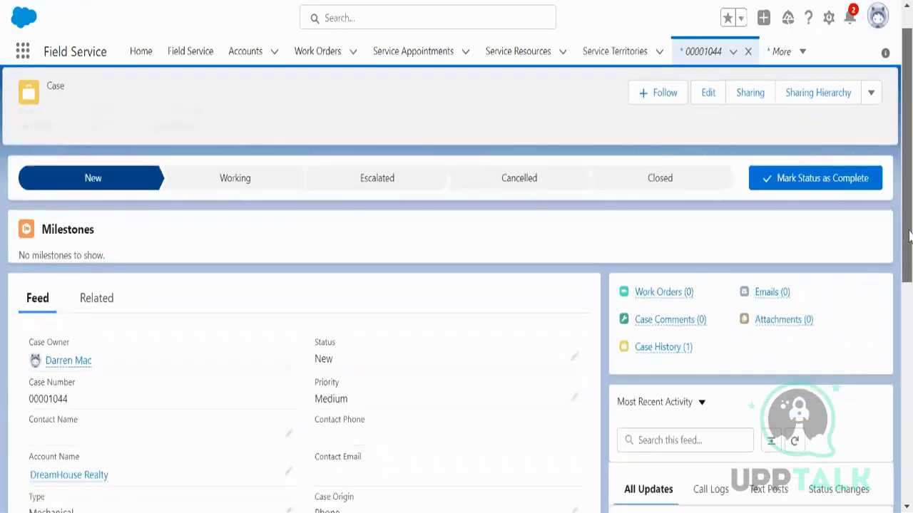
mouse_move(664, 300)
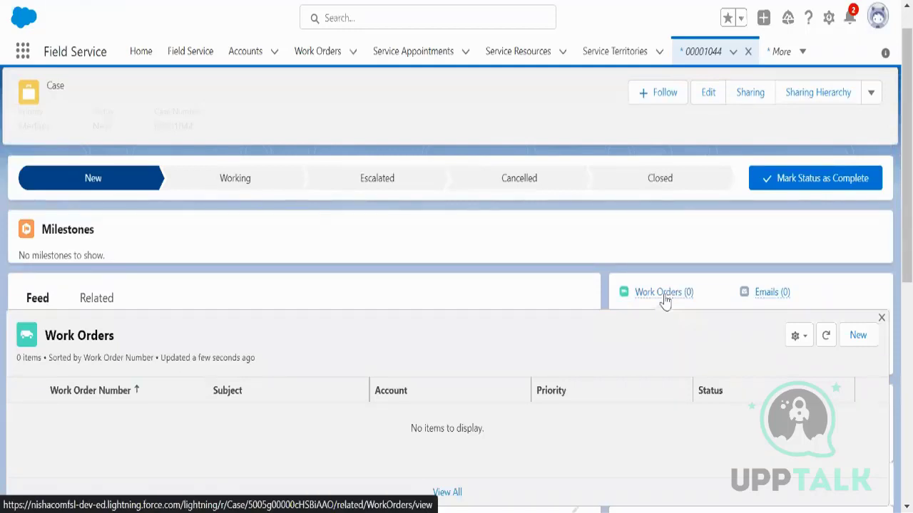
left_click(664, 300)
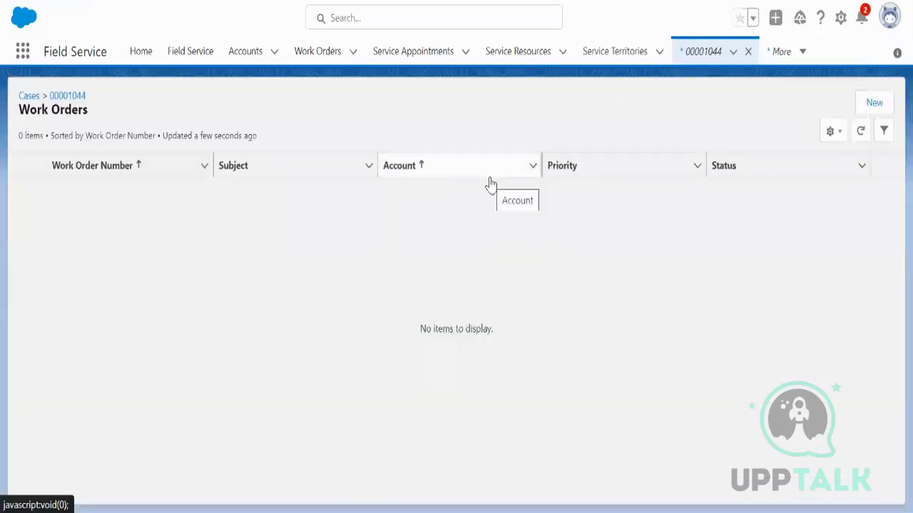
left_click(873, 103)
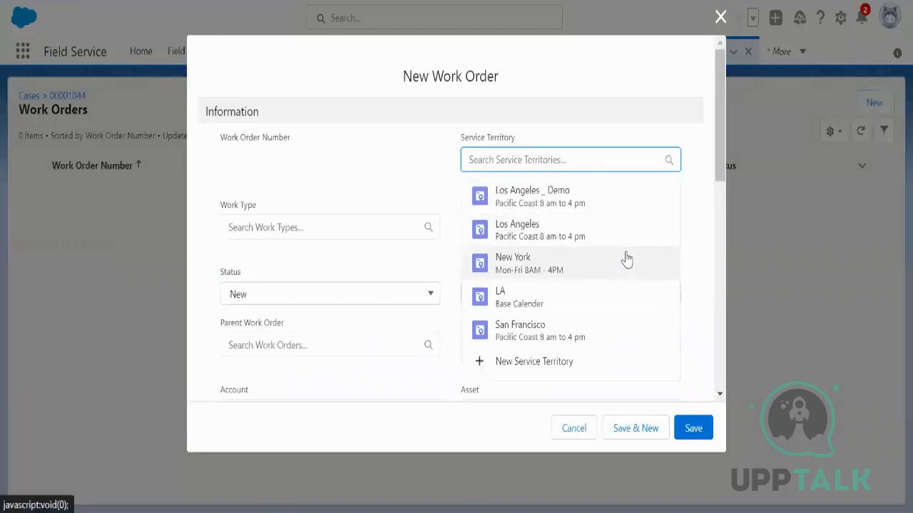
Step: Assign the Los Angeles _ Demo service territory and go over the address country and state fields
left_click(577, 206)
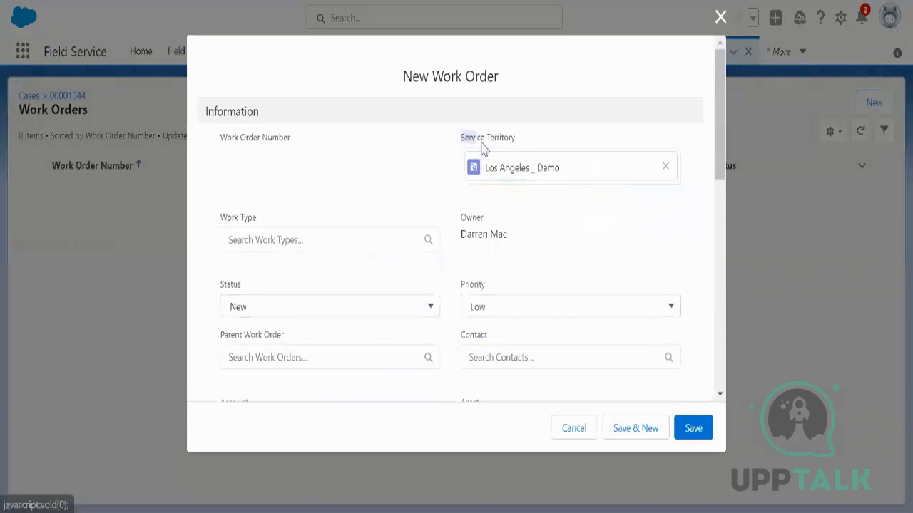
left_click_drag(483, 148, 516, 147)
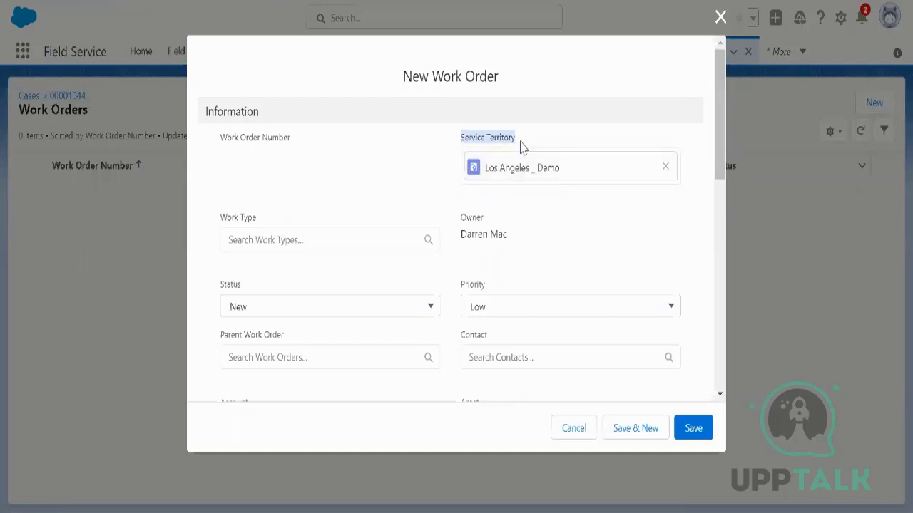
left_click_drag(716, 182, 722, 388)
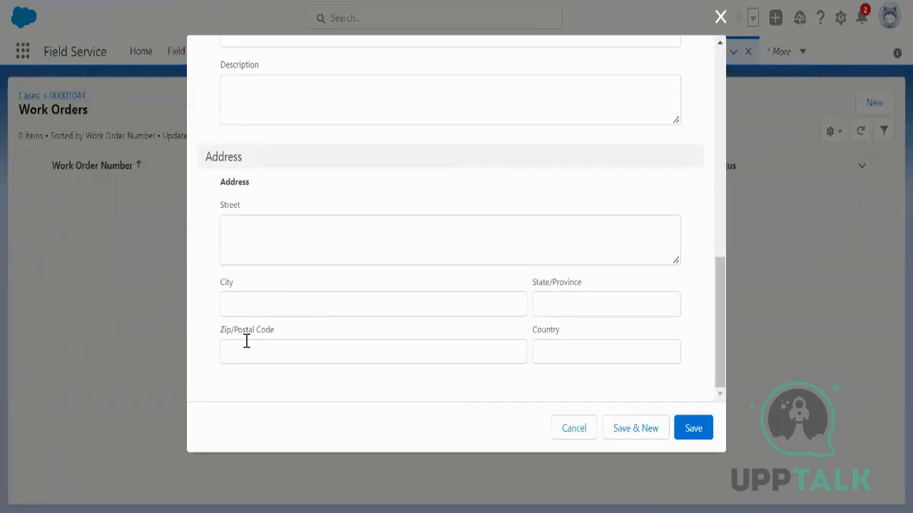
left_click(548, 347)
left_click(561, 304)
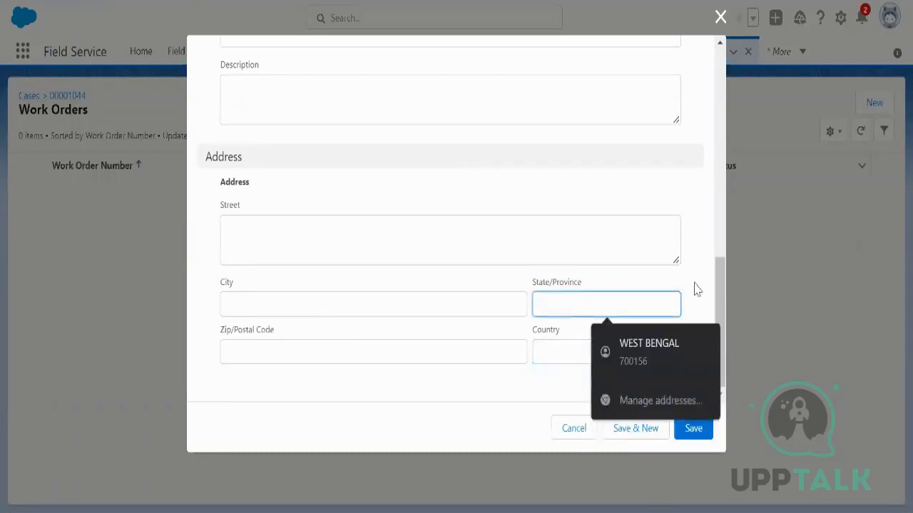
left_click_drag(722, 293, 727, 100)
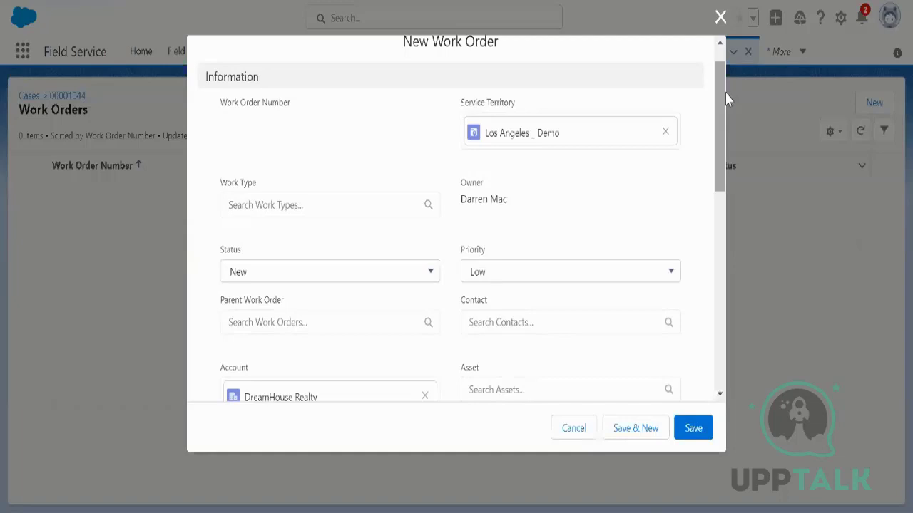
Step: Set Work Type to Water Schedule Maintaince and save work order 00000807
left_click(274, 204)
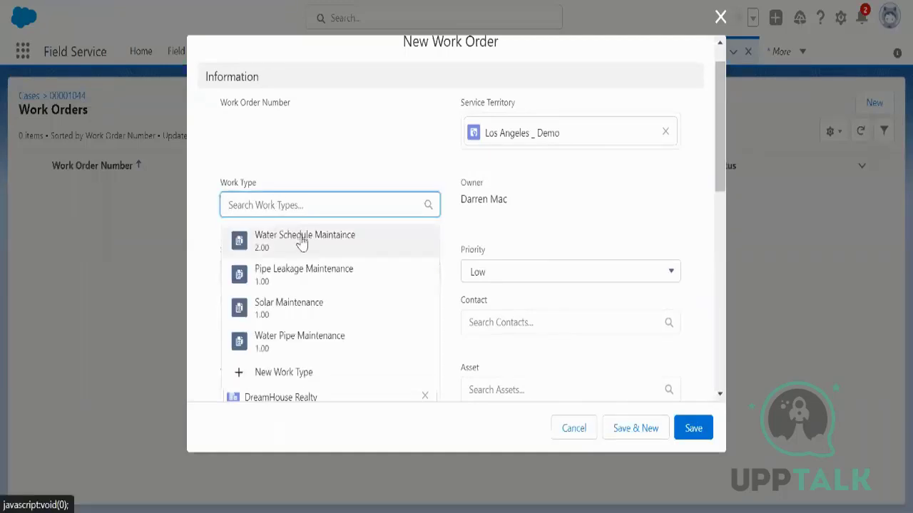
left_click(304, 241)
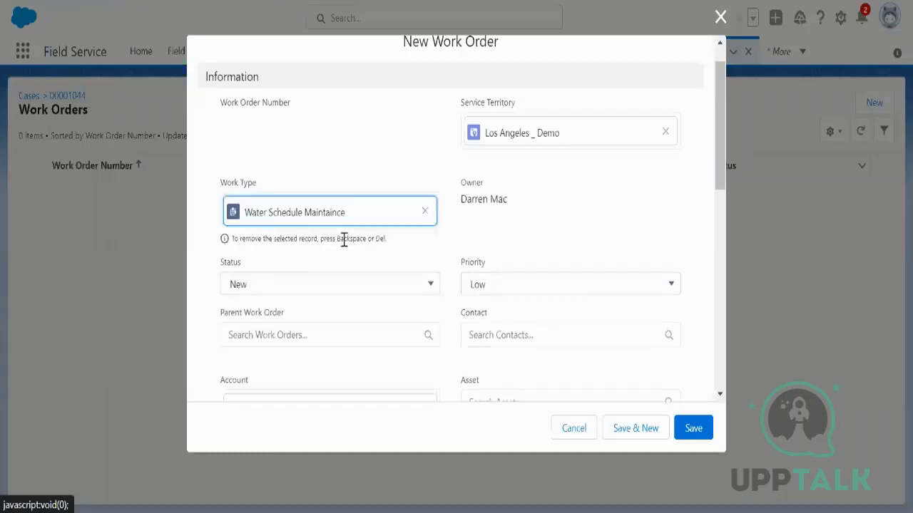
left_click(425, 211)
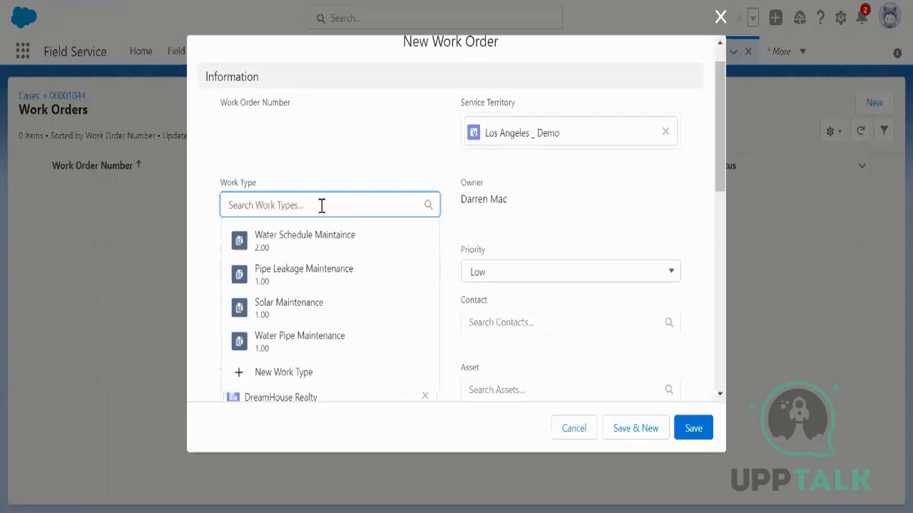
left_click(302, 243)
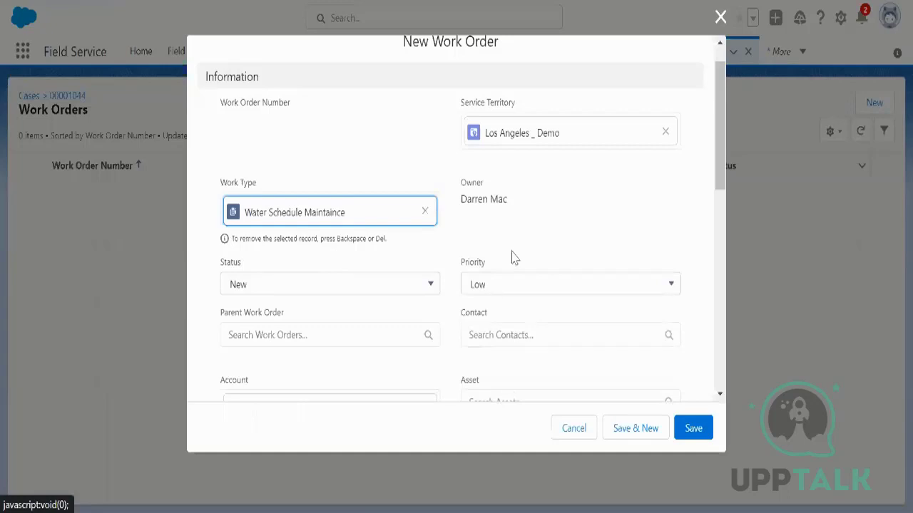
scroll(512, 255, "down", 2)
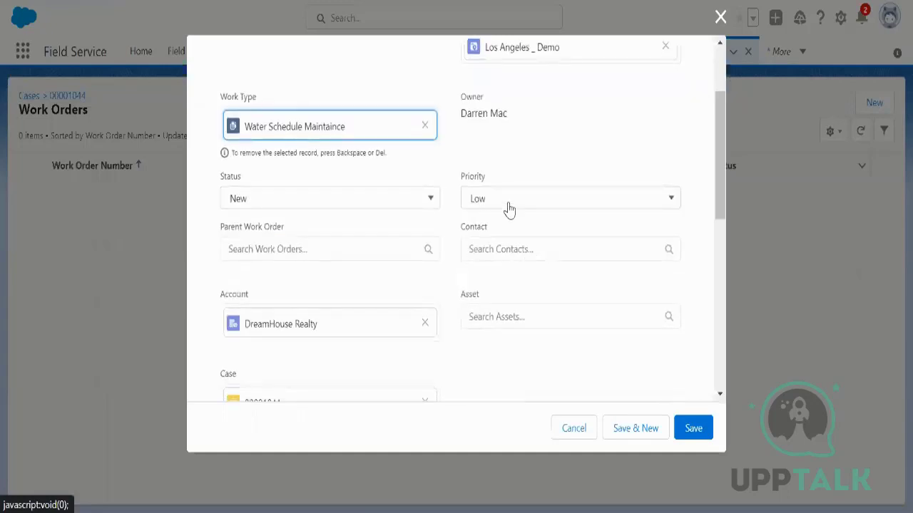
scroll(501, 255, "down", 1)
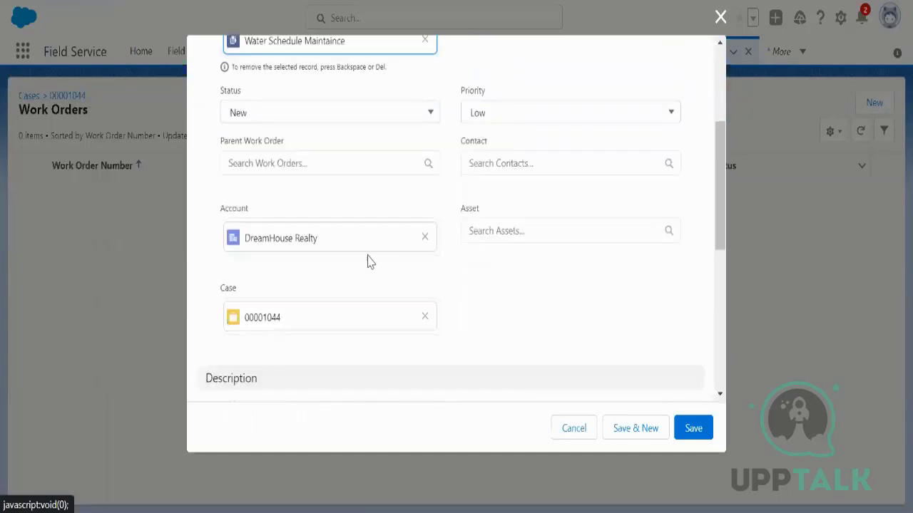
scroll(538, 271, "down", 4)
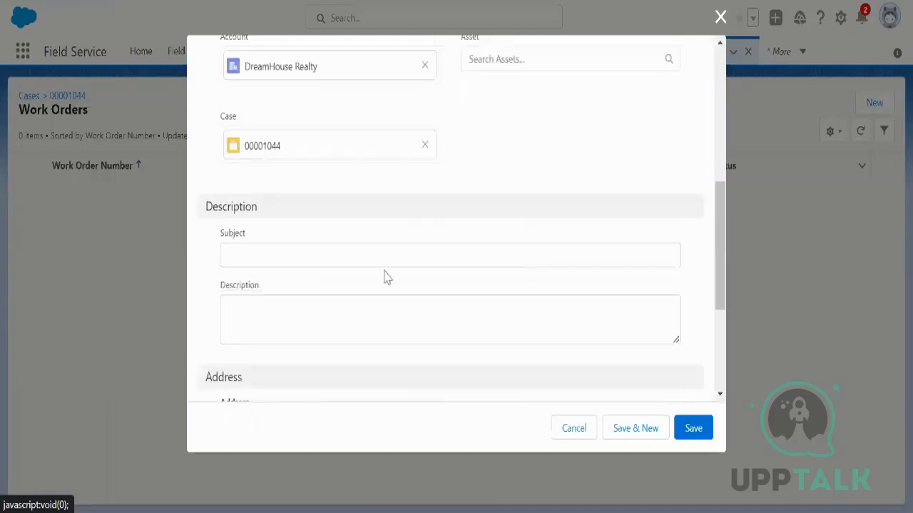
scroll(398, 267, "down", 1)
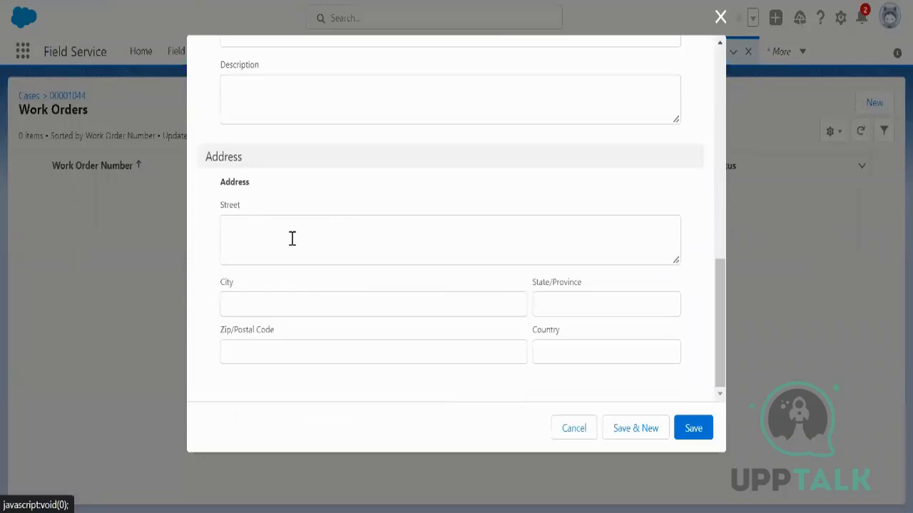
left_click(686, 431)
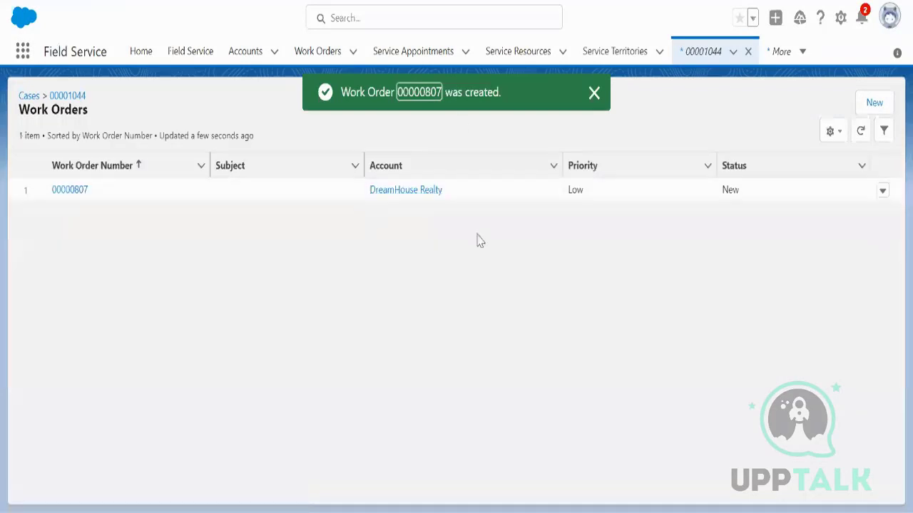
Step: Open work order 00000807's record page and show its additional actions menu
left_click(77, 191)
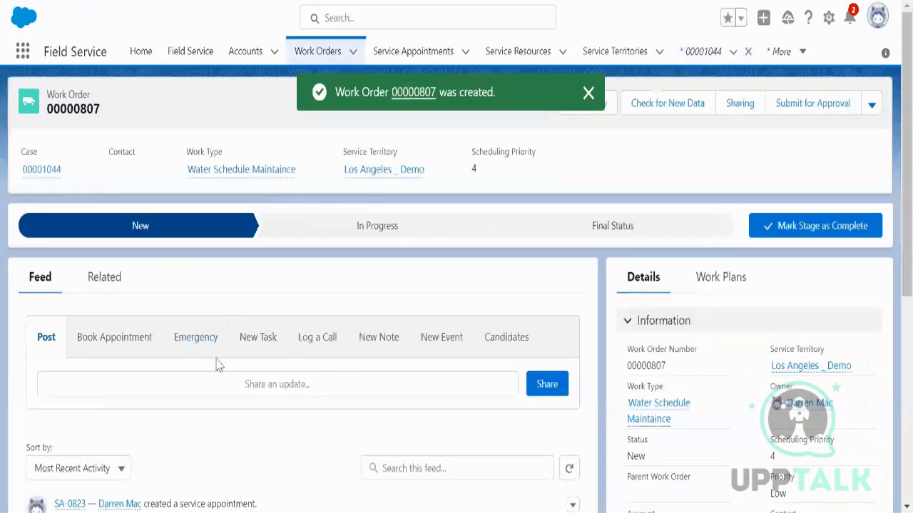
scroll(316, 406, "down", 4)
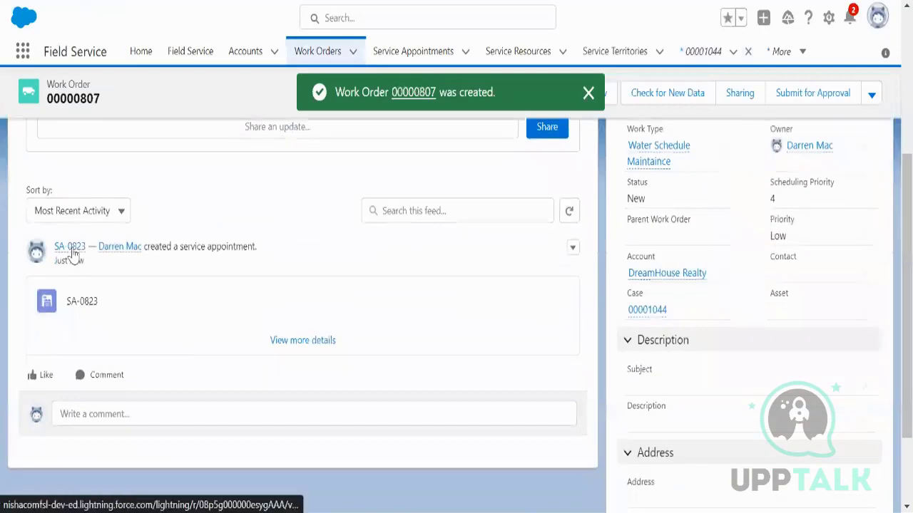
mouse_move(73, 255)
scroll(360, 334, "up", 4)
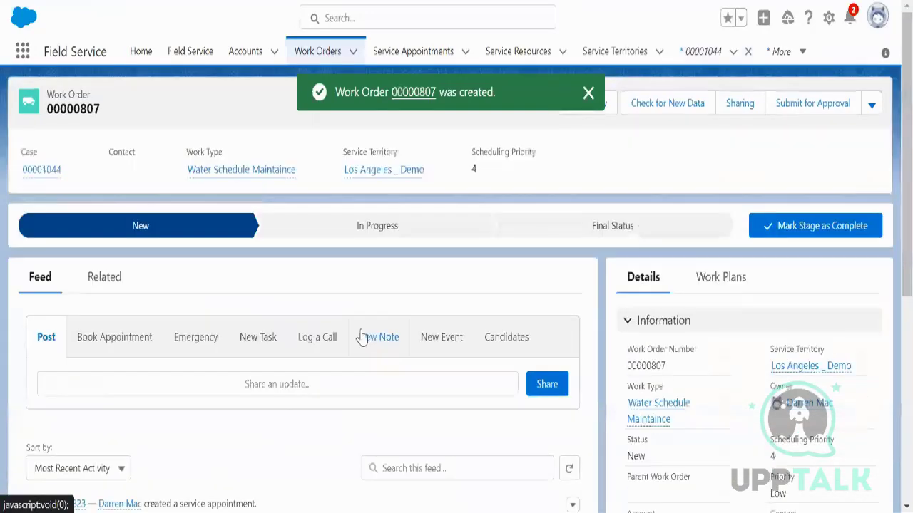
scroll(723, 400, "down", 3)
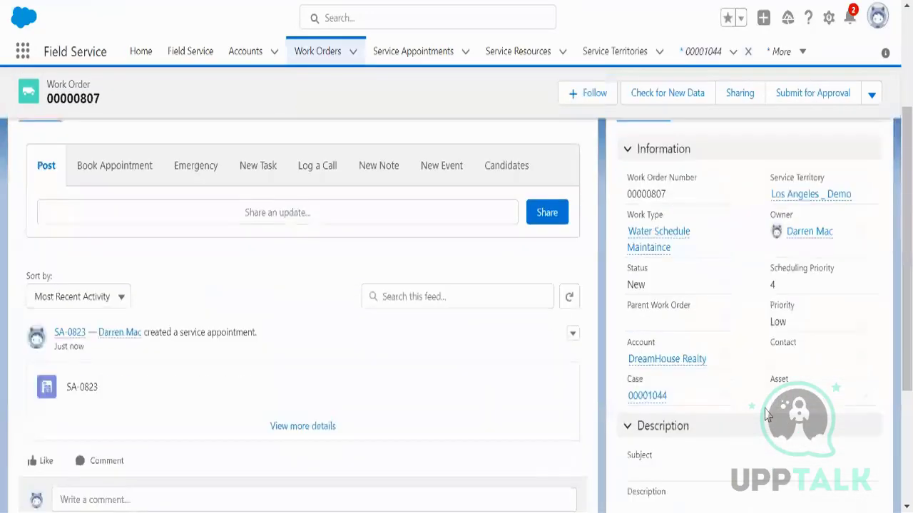
scroll(820, 435, "up", 3)
left_click(871, 104)
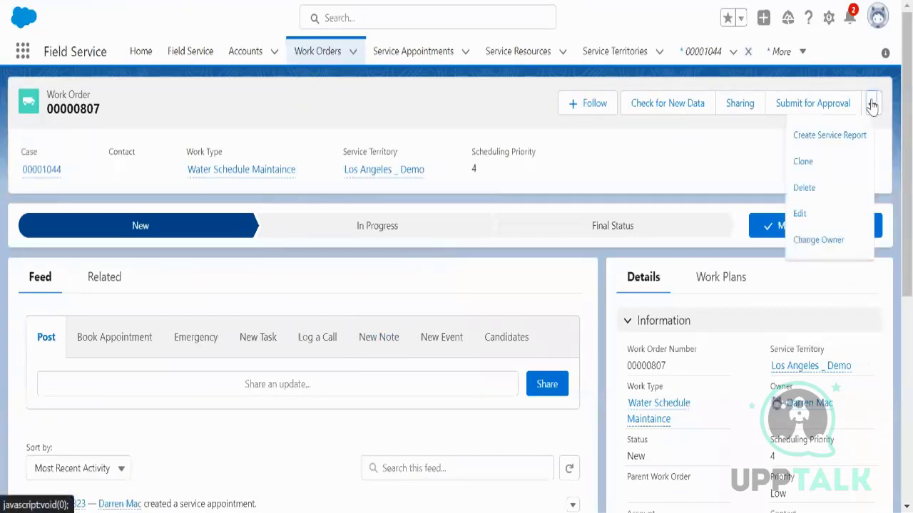
left_click(800, 214)
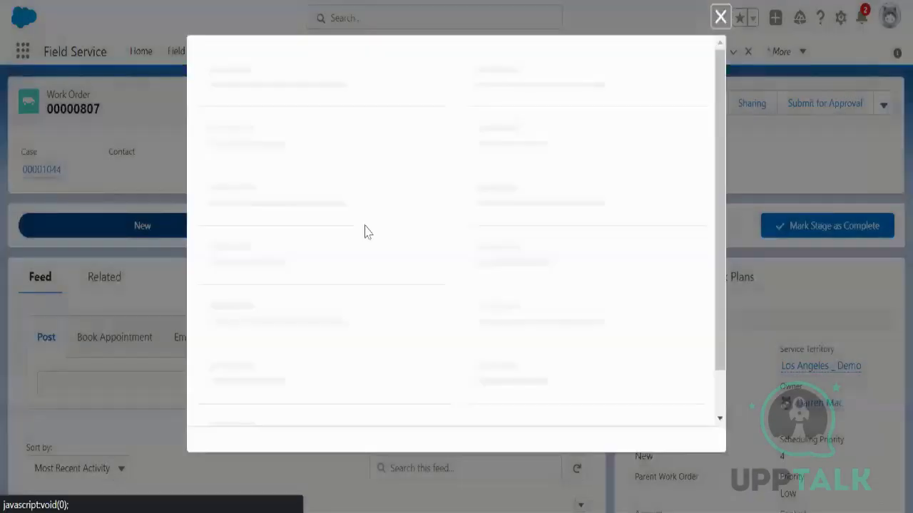
scroll(364, 287, "down", 5)
scroll(370, 287, "down", 3)
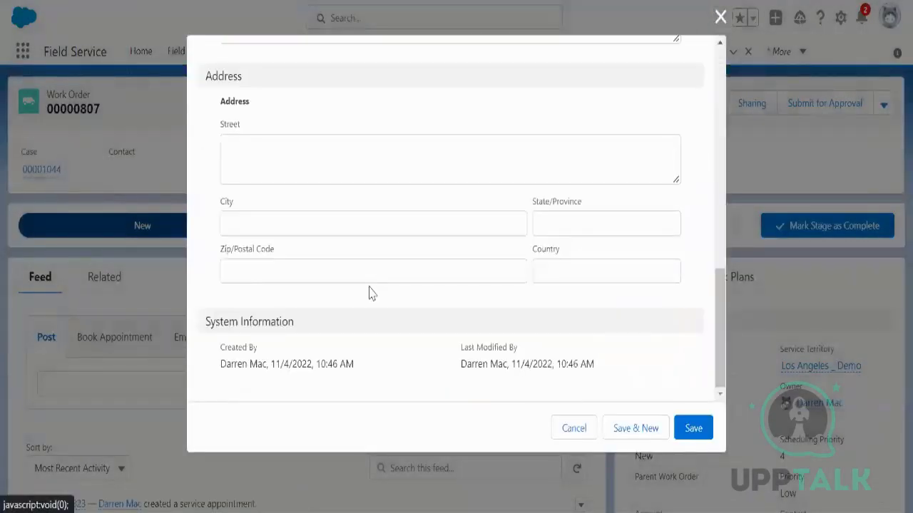
scroll(326, 289, "up", 2)
left_click(283, 245)
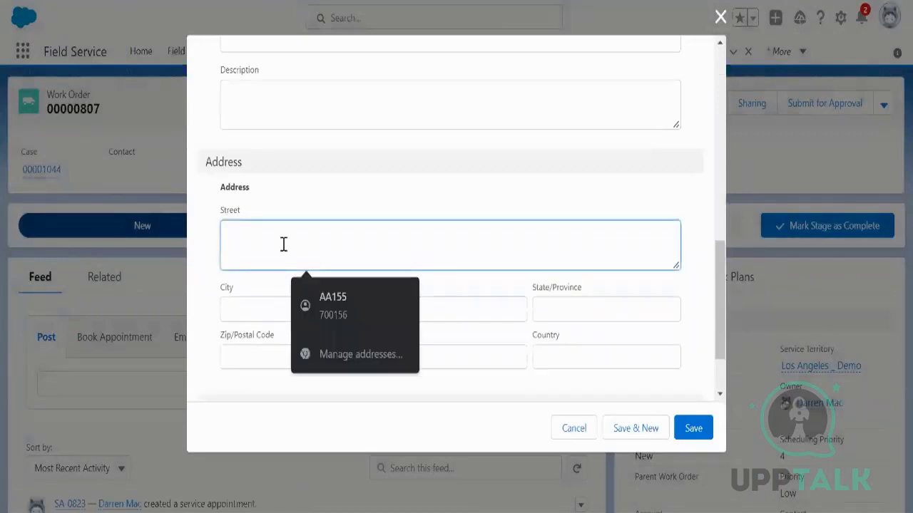
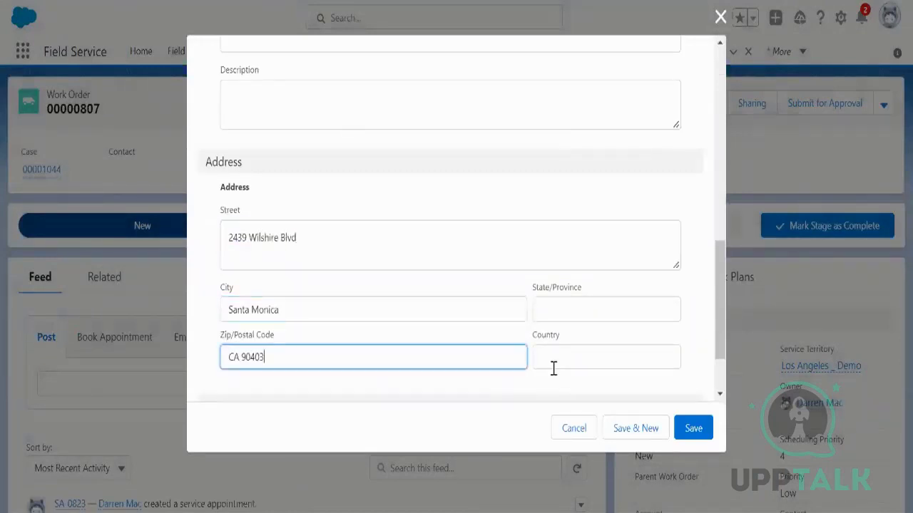
left_click(554, 364)
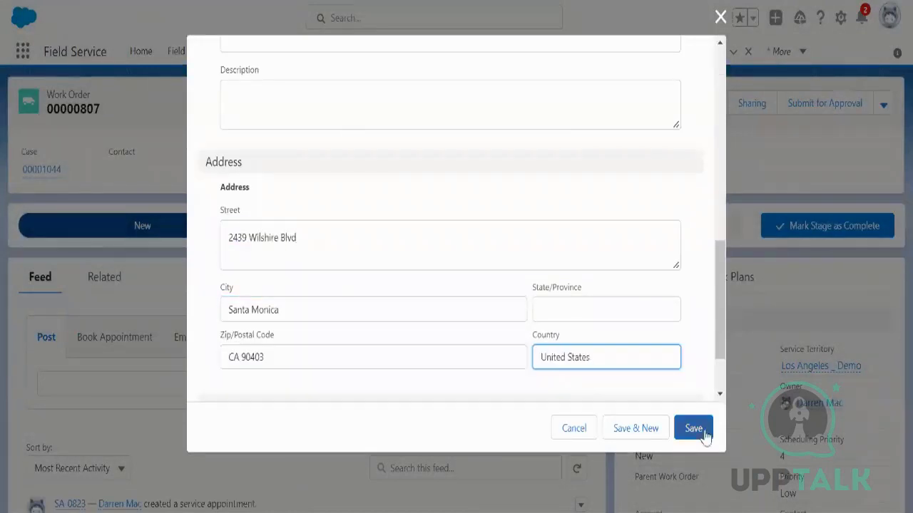
left_click(705, 435)
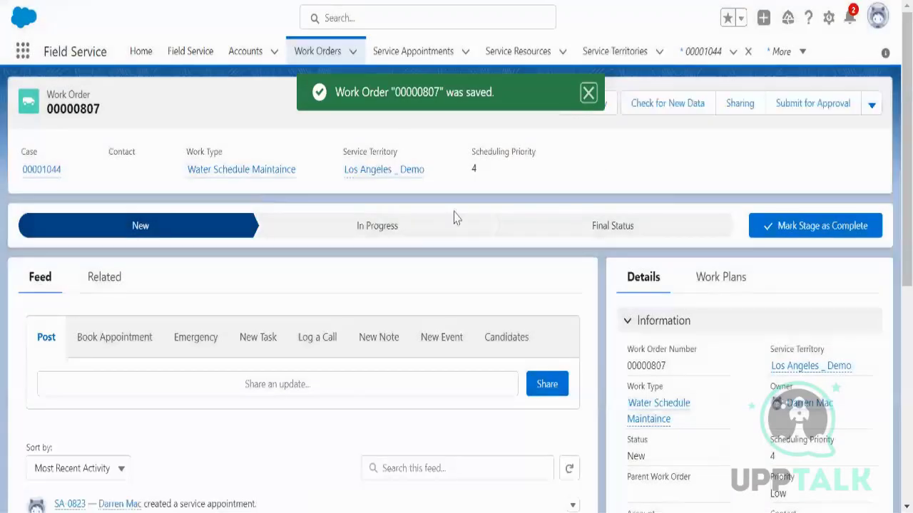
mouse_move(393, 179)
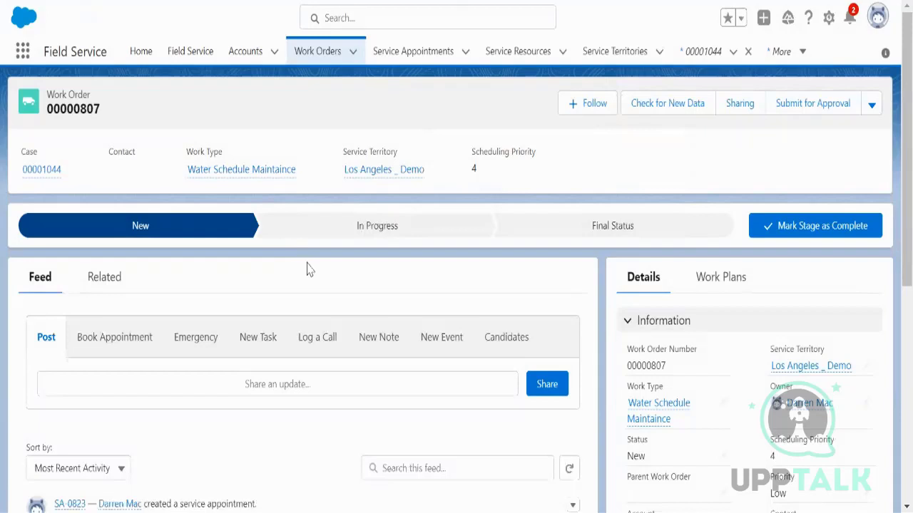
scroll(177, 385, "down", 1)
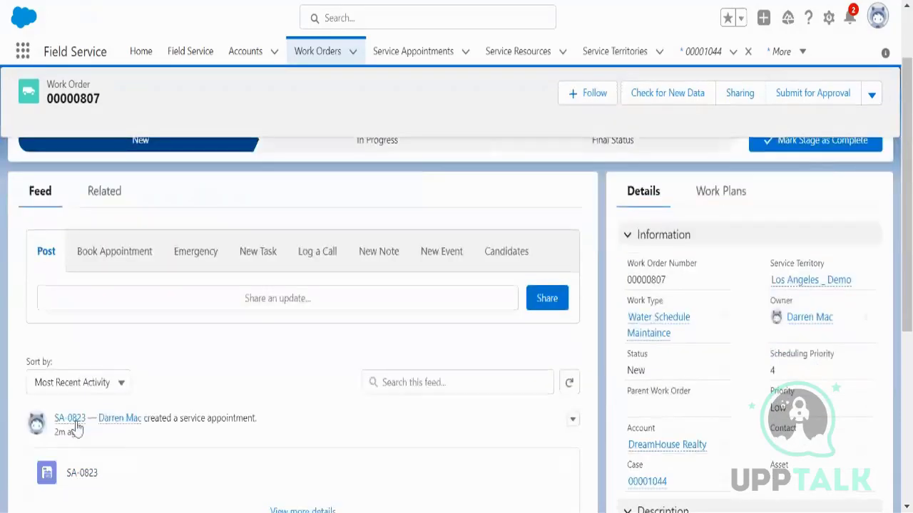
Step: Open service appointment SA-0823 and review its details, including the Los Angeles _ Demo territory
left_click(72, 426)
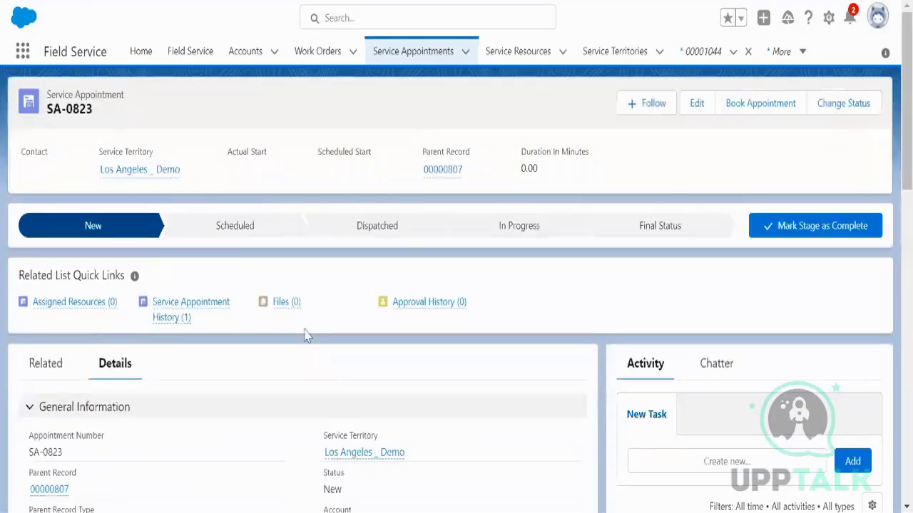
scroll(365, 360, "down", 3)
scroll(365, 358, "down", 10)
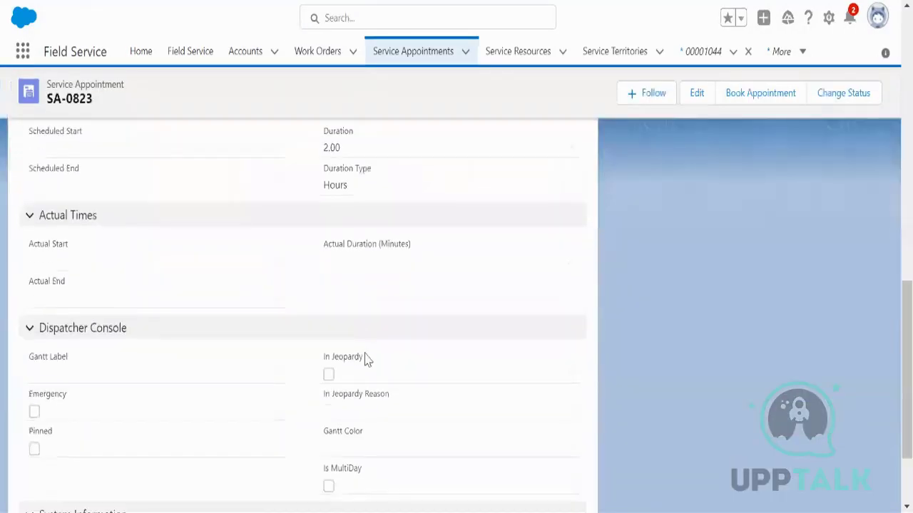
scroll(395, 353, "up", 10)
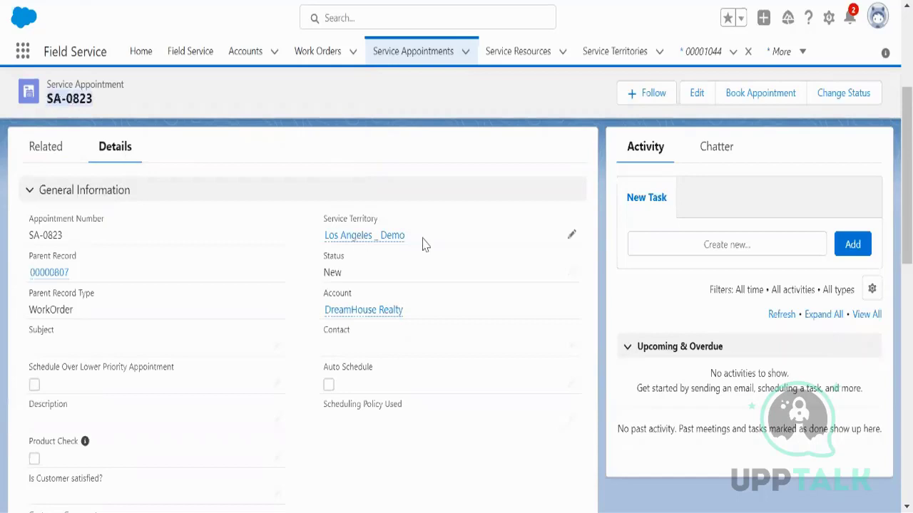
mouse_move(325, 241)
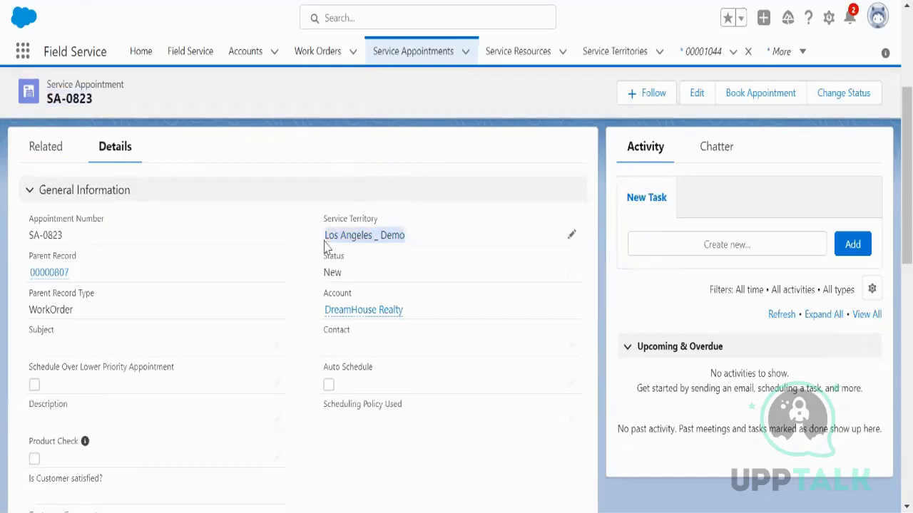
left_click_drag(43, 100, 94, 103)
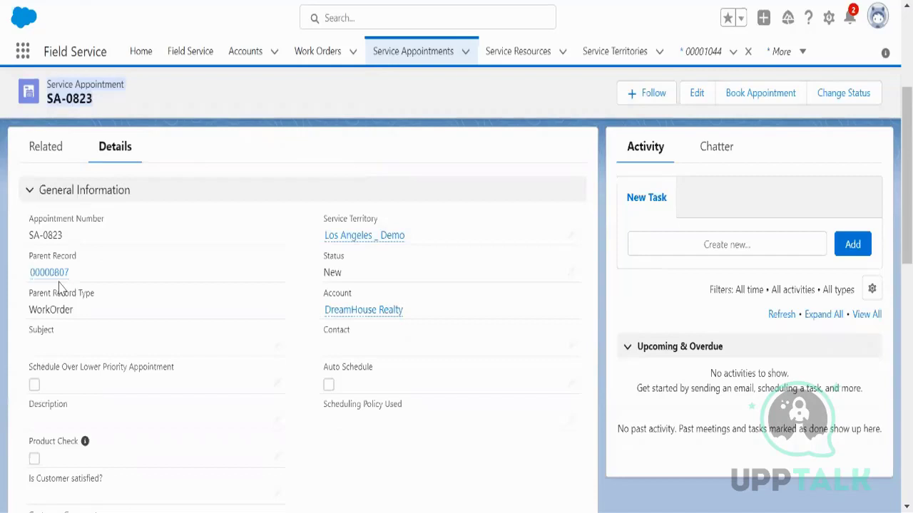
left_click_drag(407, 240, 321, 243)
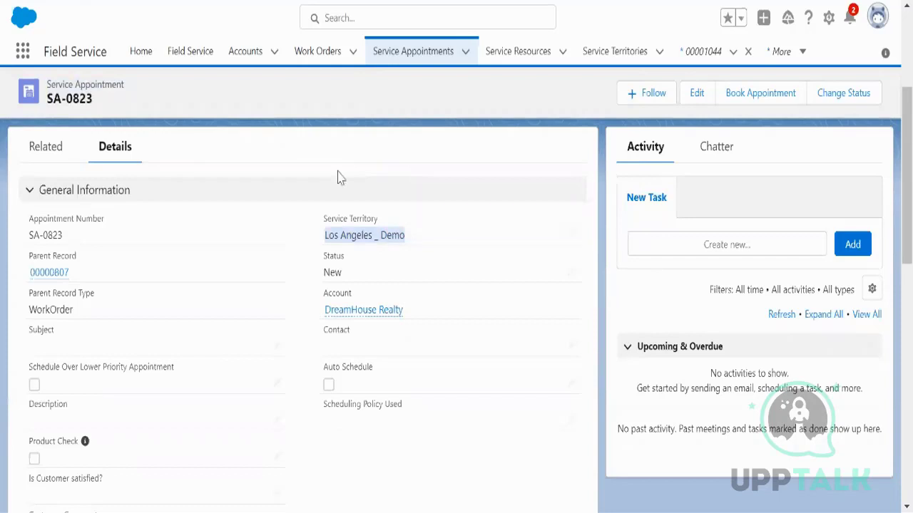
scroll(467, 147, "up", 3)
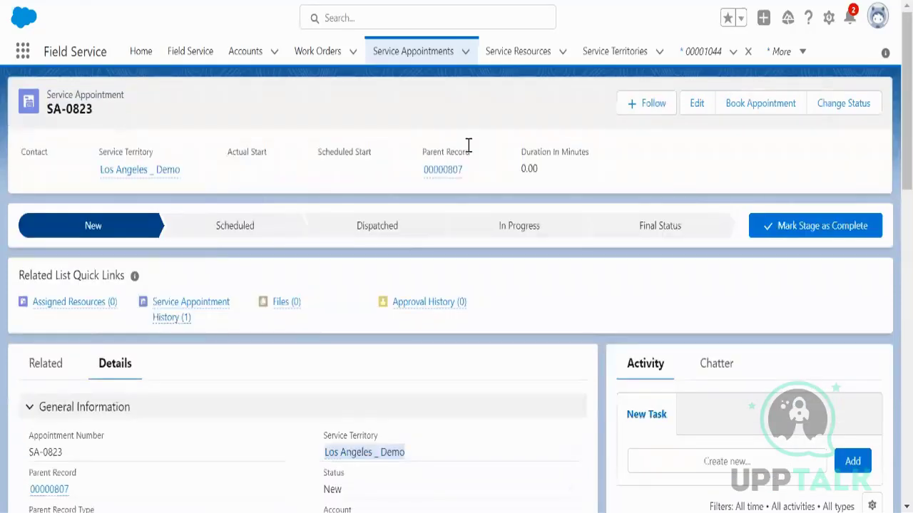
Step: Open Setup, switch to Salesforce Classic, and filter the Quick Find menu with 'data in'
left_click(827, 20)
left_click(777, 62)
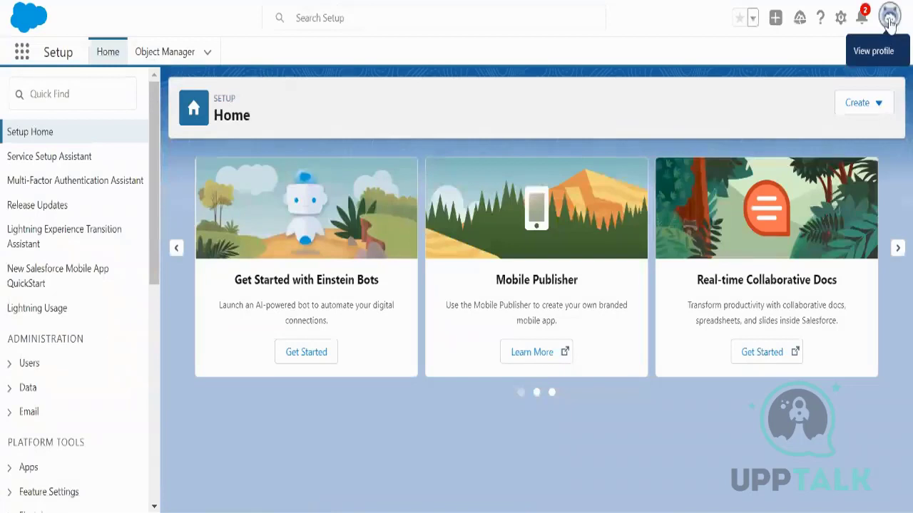
left_click(889, 24)
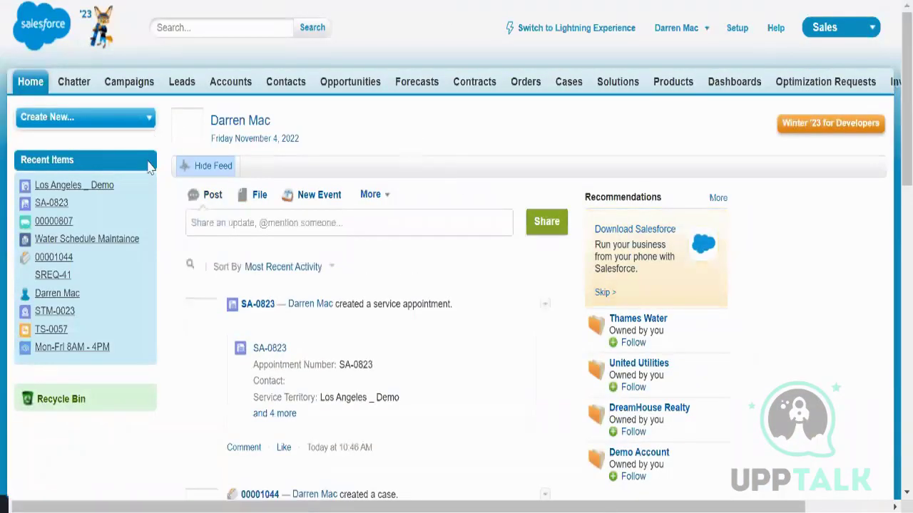
left_click(80, 122)
type("d")
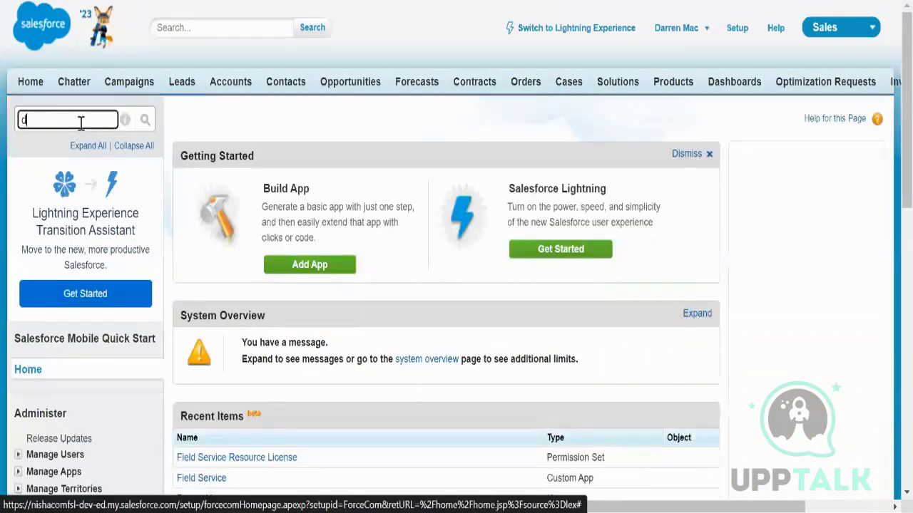
type("ata in")
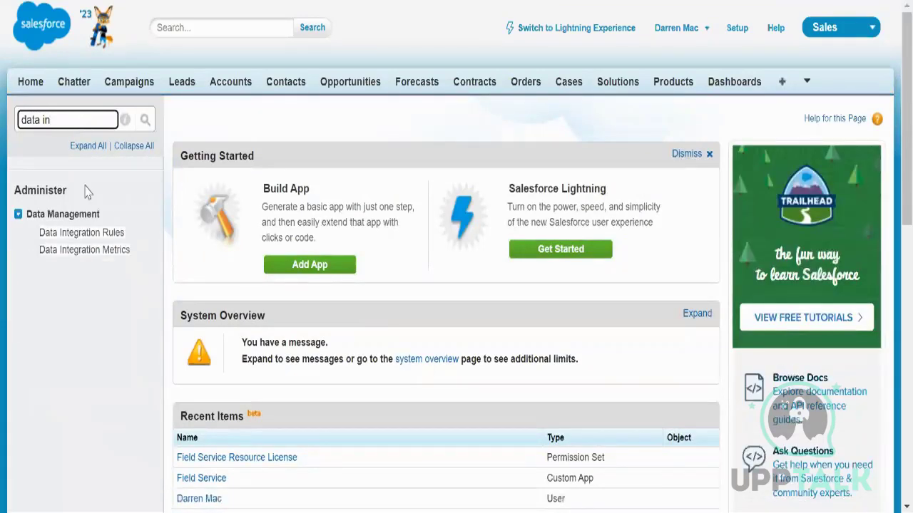
Step: Open Data Integration Rules and review the service appointment, territory and work order geocode rules
left_click(112, 238)
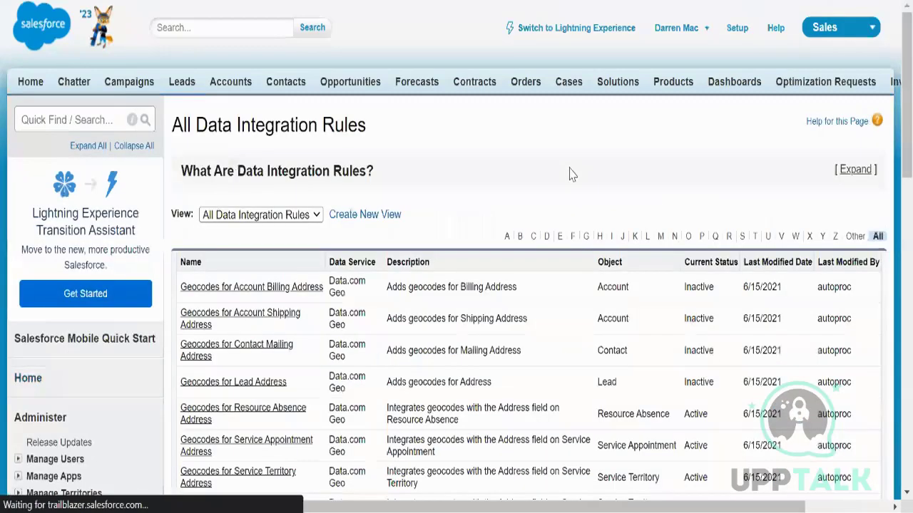
scroll(510, 308, "down", 1)
scroll(511, 308, "down", 3)
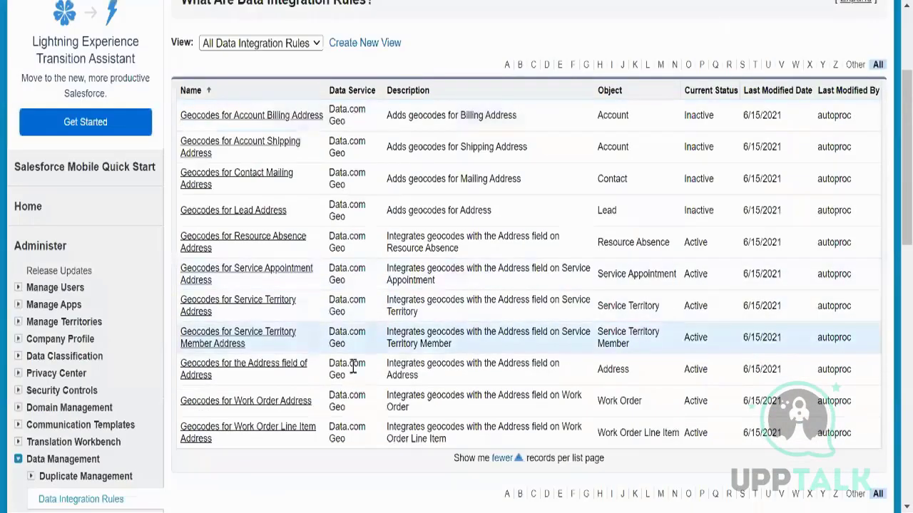
left_click_drag(217, 281, 181, 267)
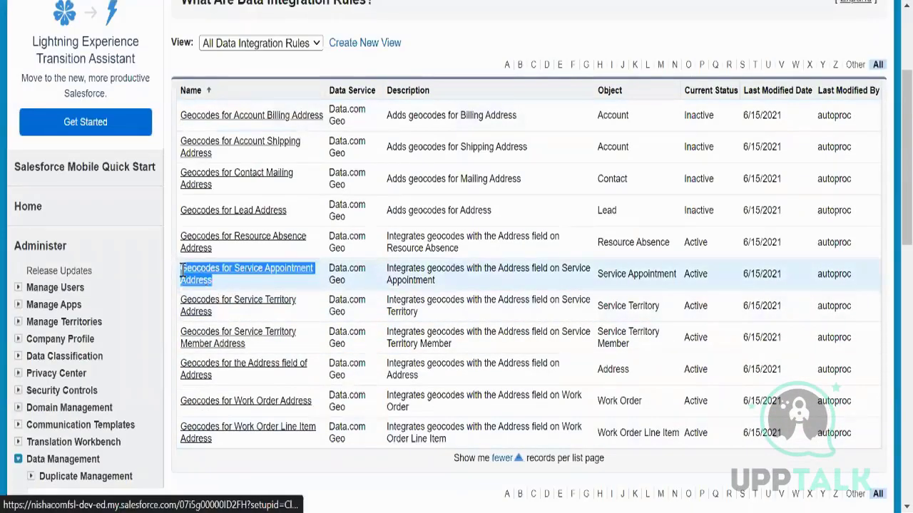
left_click_drag(235, 321, 181, 302)
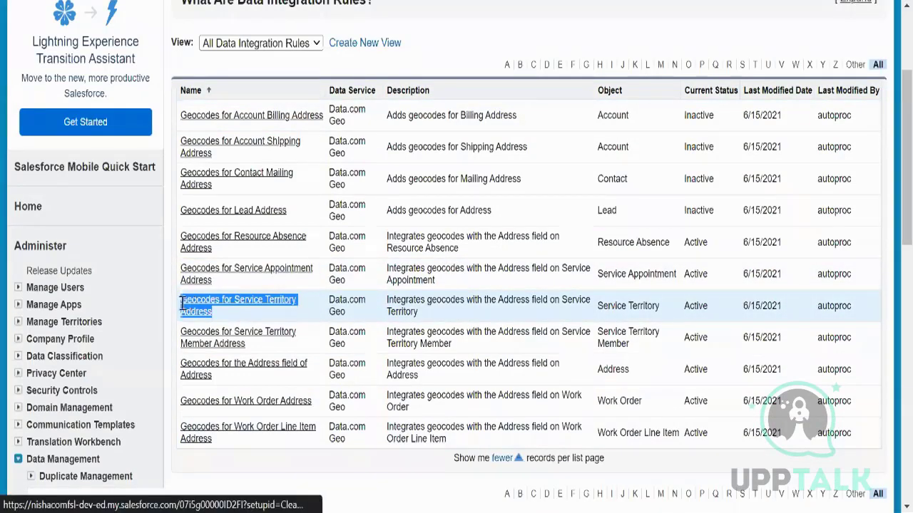
left_click_drag(248, 345, 183, 333)
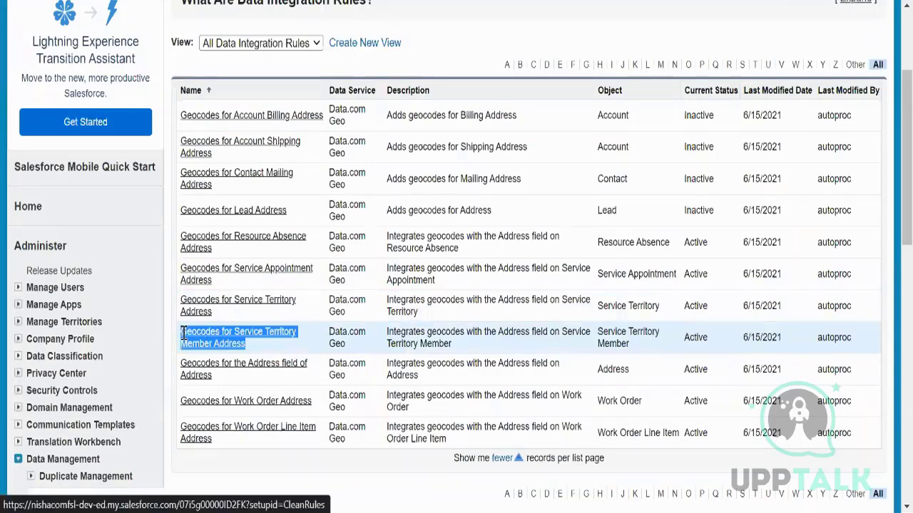
left_click(231, 382)
left_click_drag(313, 401, 175, 401)
left_click_drag(229, 449, 179, 427)
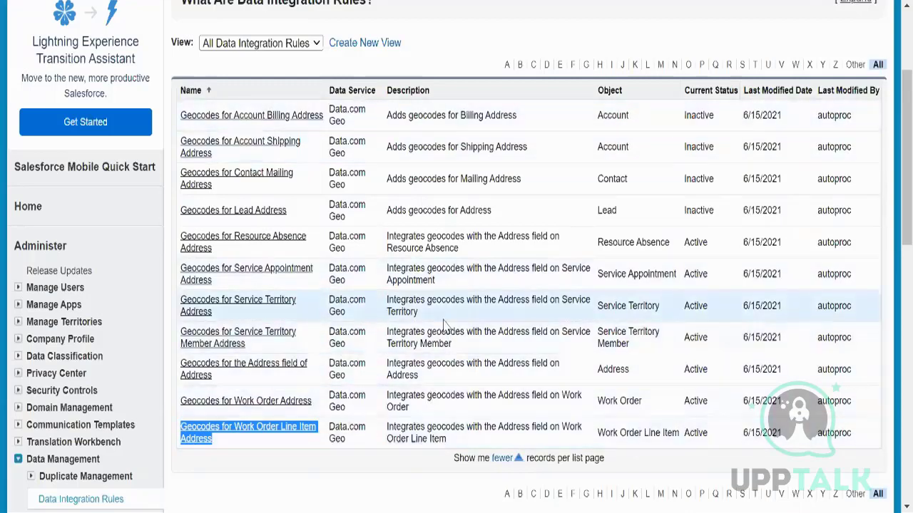
Step: Inspect the Service Appointment Address geocode rule, including its Bypass triggers setting
left_click(234, 276)
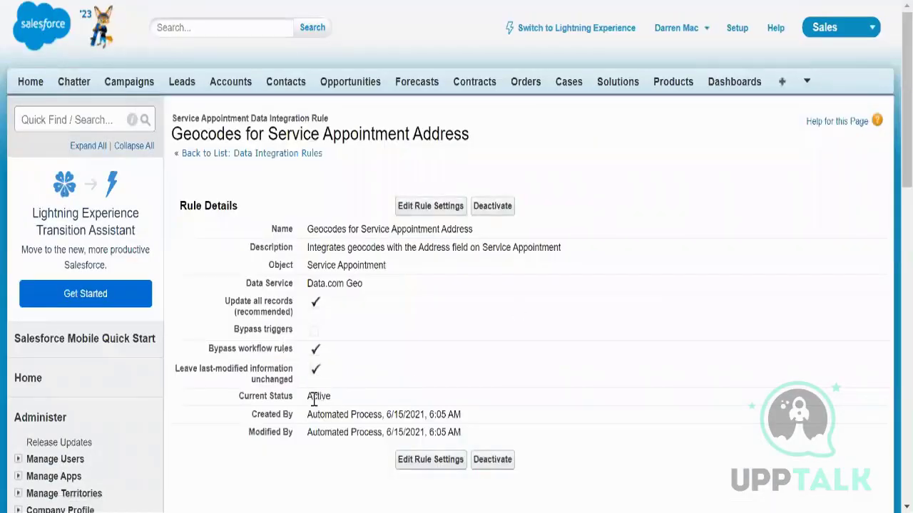
left_click_drag(293, 335, 234, 337)
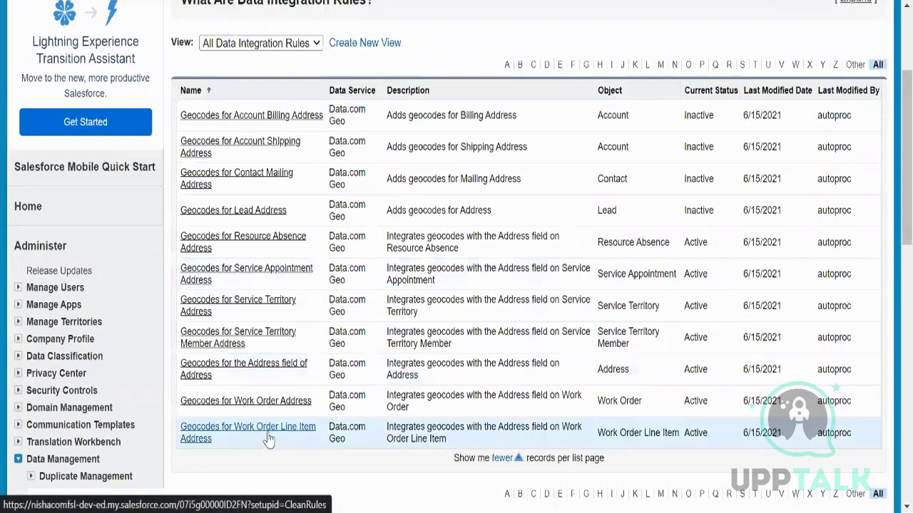
scroll(350, 316, "up", 3)
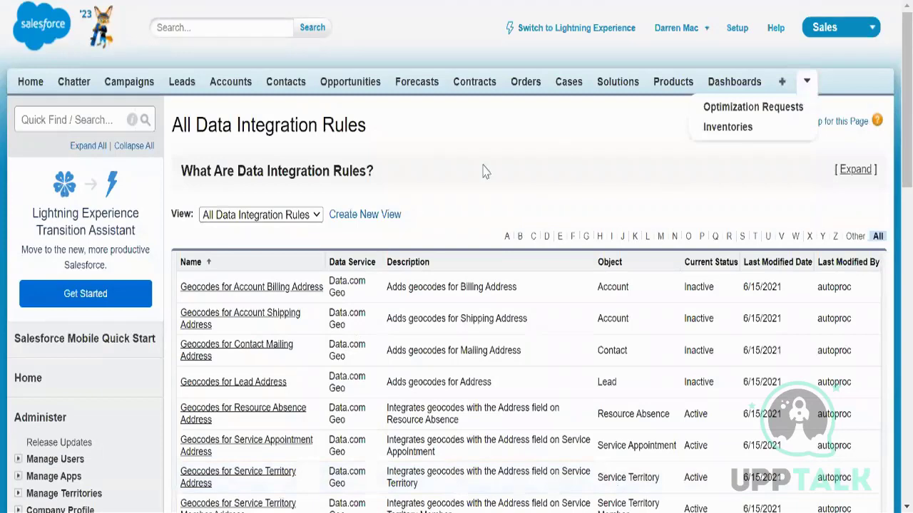
Step: Open service appointment SA-0823 from the Service Appointments list under All Tabs
left_click(782, 83)
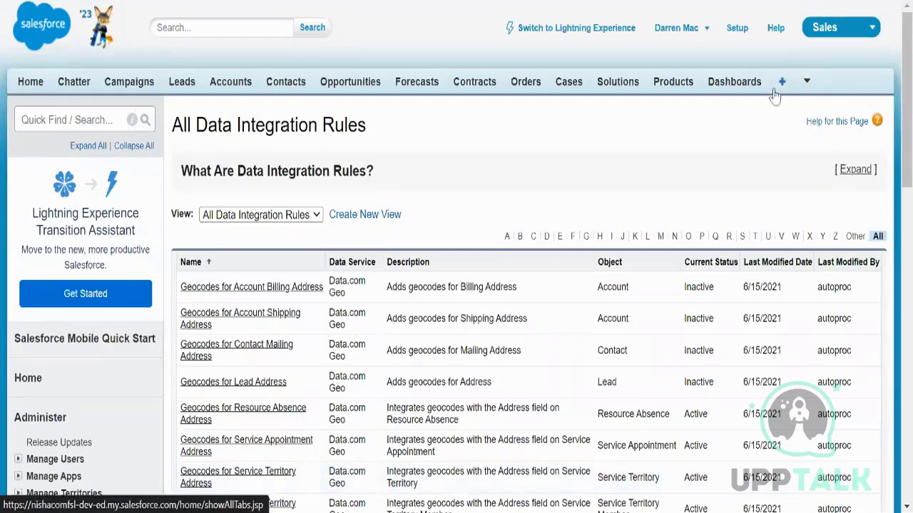
key("ctrl+f")
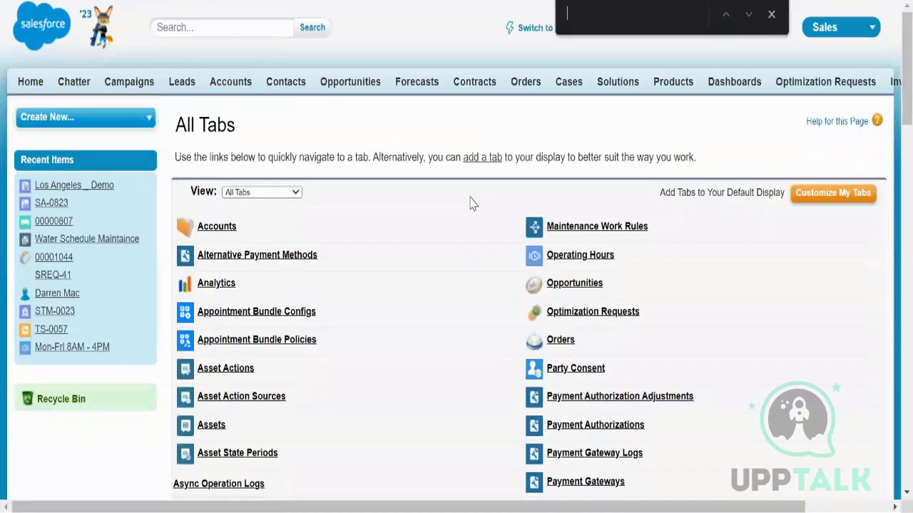
type("service")
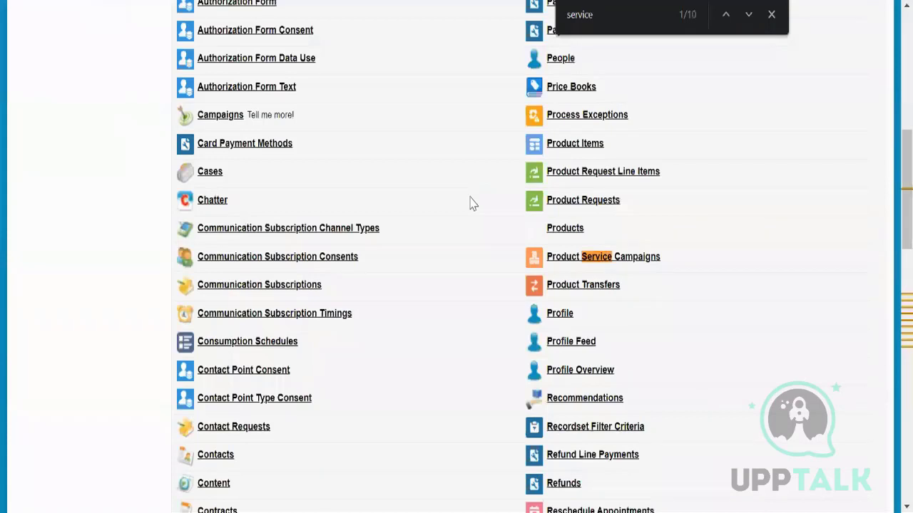
type(" app")
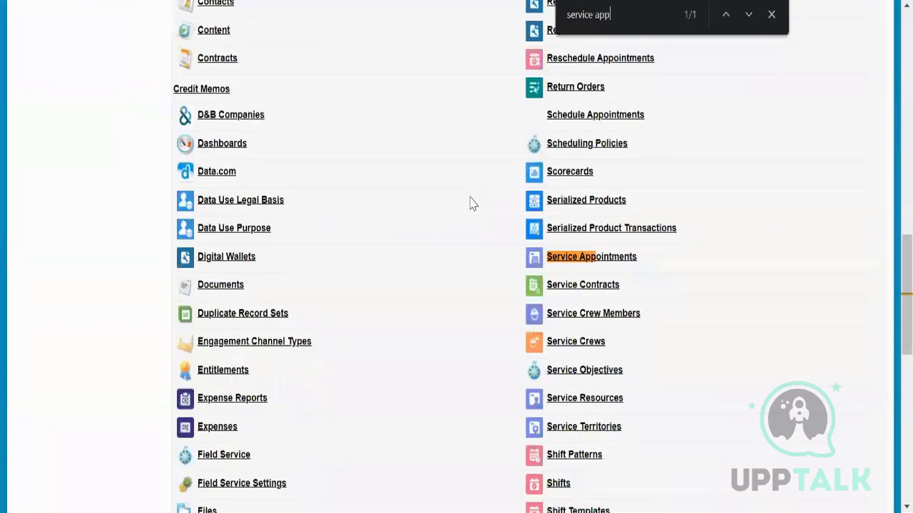
left_click(579, 258)
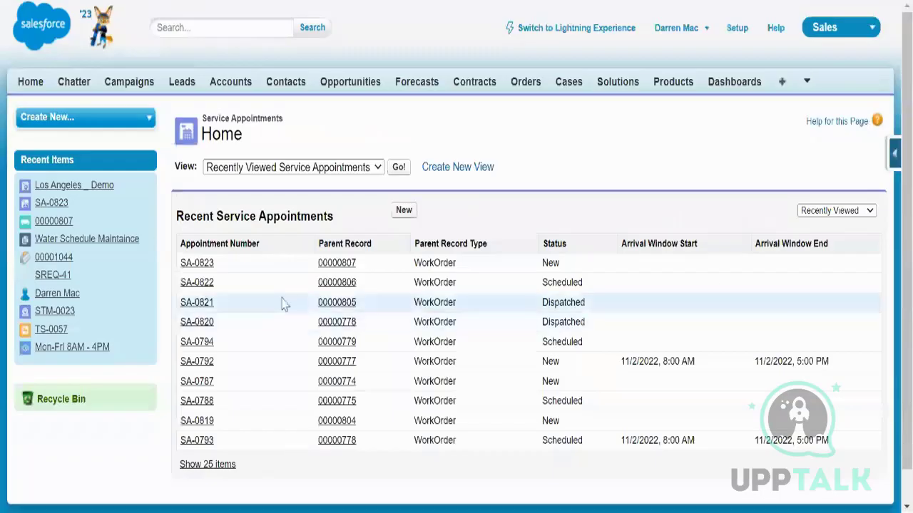
left_click(188, 263)
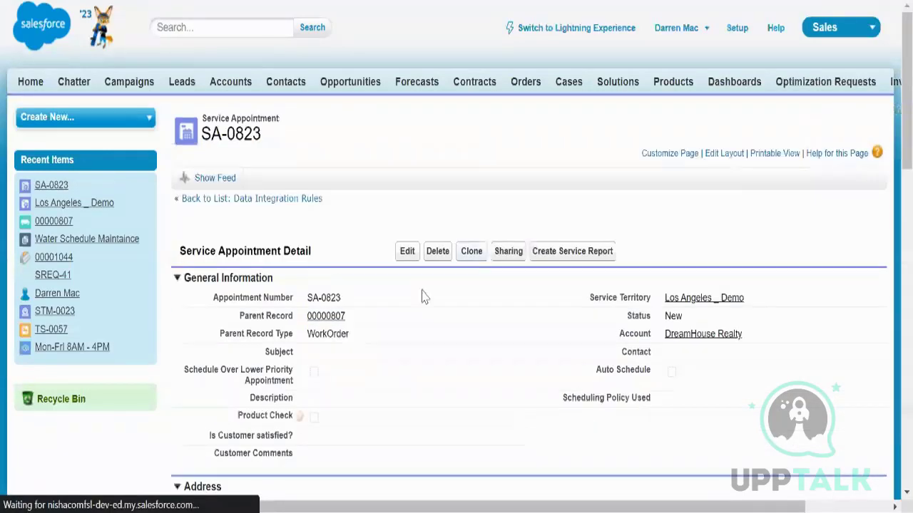
Step: Confirm SA-0823's Service Appointment Address geocode rule reads Not Compared
scroll(373, 342, "down", 15)
scroll(371, 343, "down", 4)
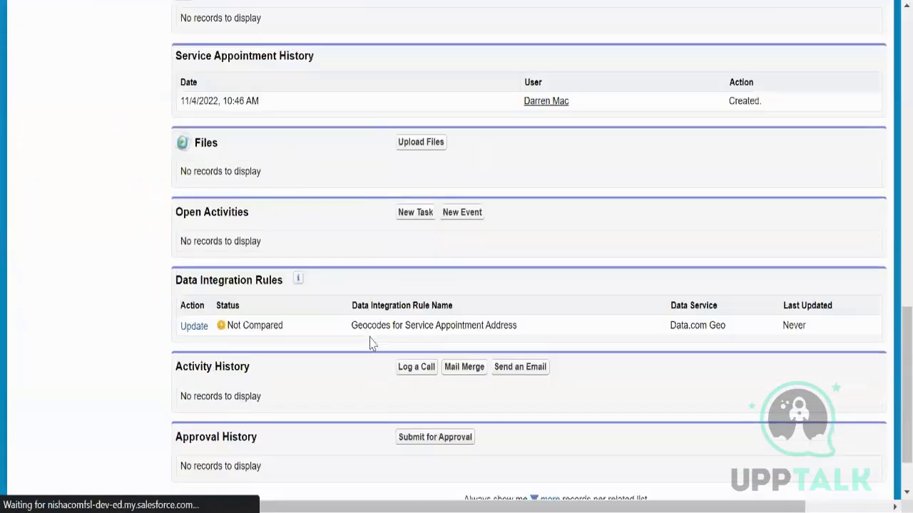
left_click_drag(300, 338, 225, 325)
left_click(161, 376)
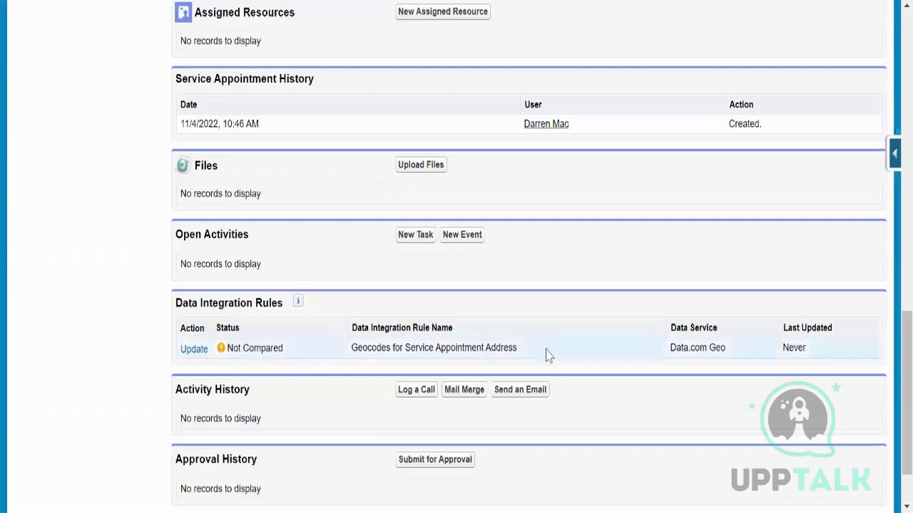
left_click_drag(528, 349, 352, 349)
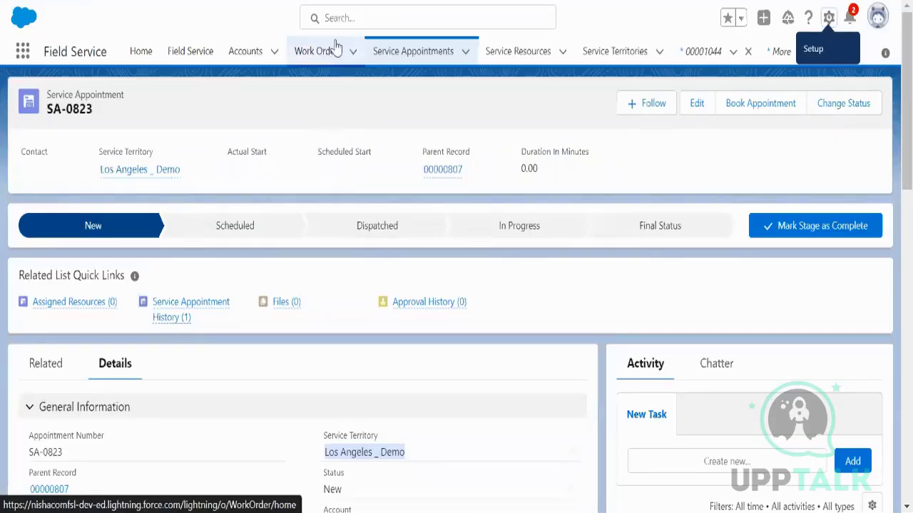
Step: Load the dispatcher console showing Los Angeles and Los Angeles _ Demo territories at 0% utilization
left_click(187, 57)
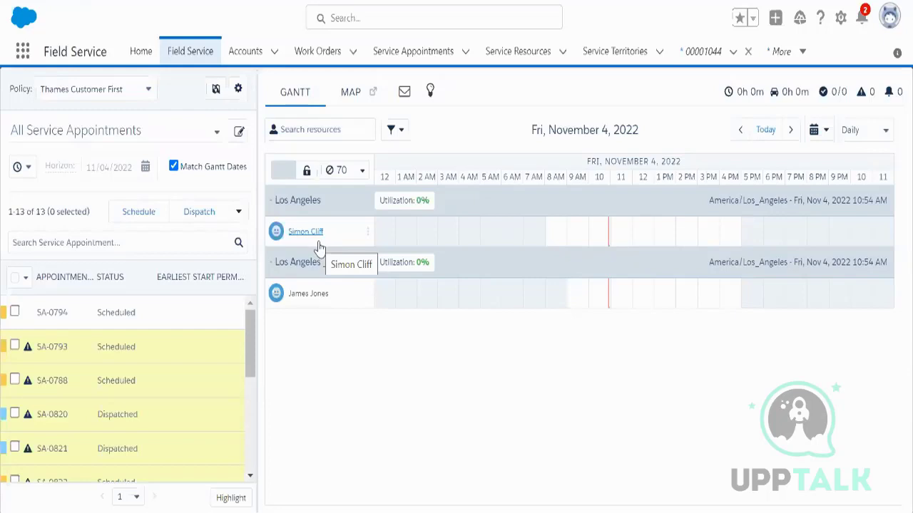
left_click(112, 92)
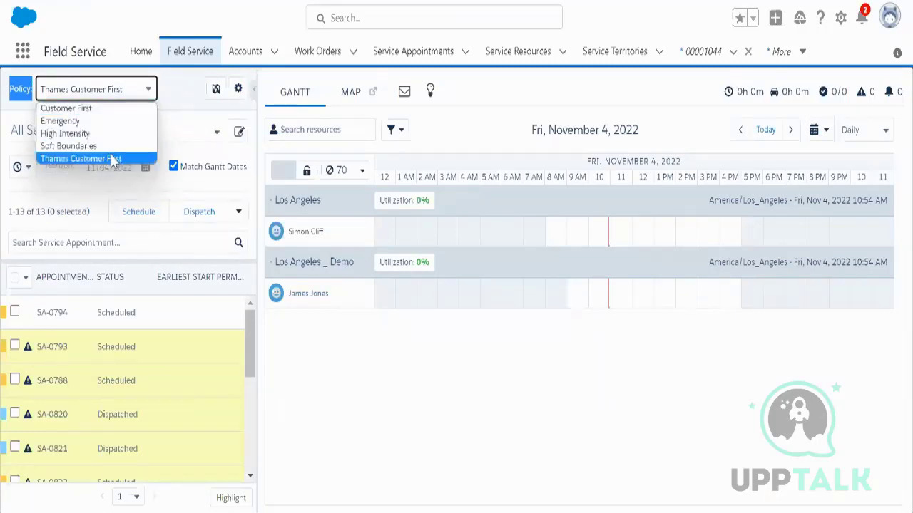
left_click(171, 99)
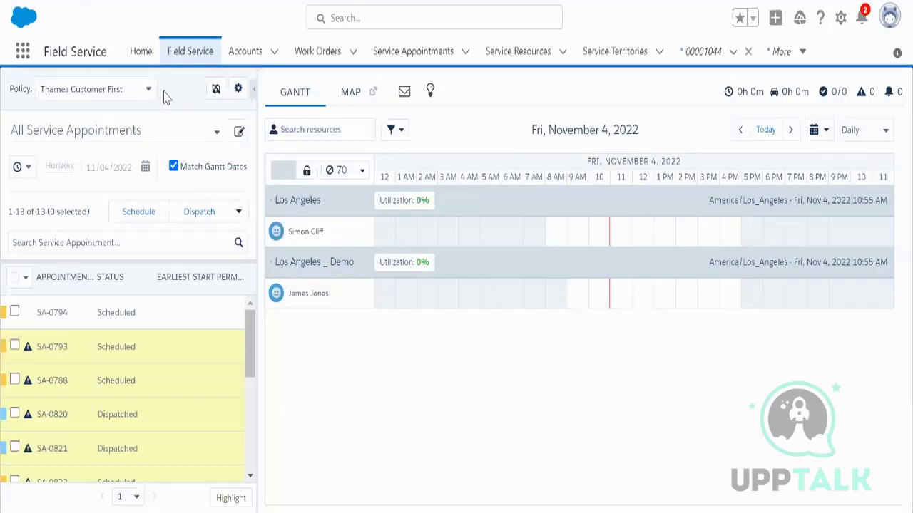
Step: Choose Customer First as the dispatcher console's scheduling policy
left_click(148, 90)
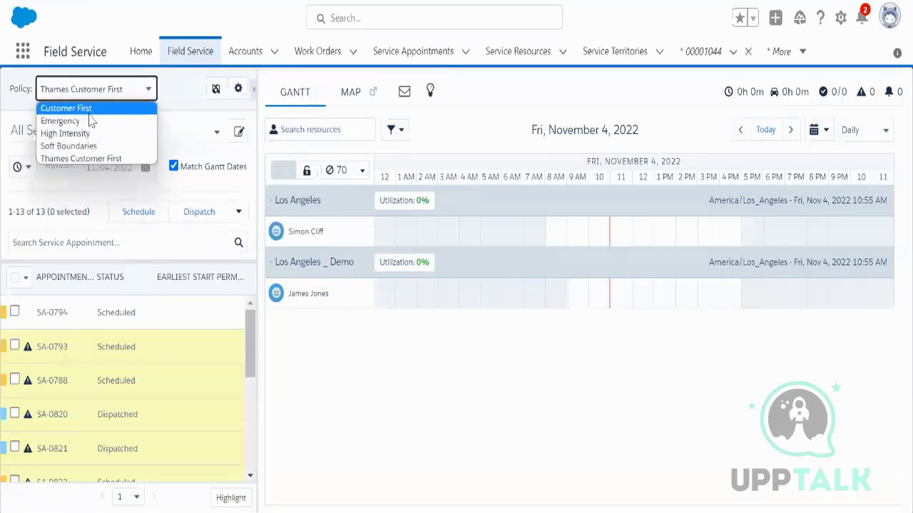
left_click(118, 108)
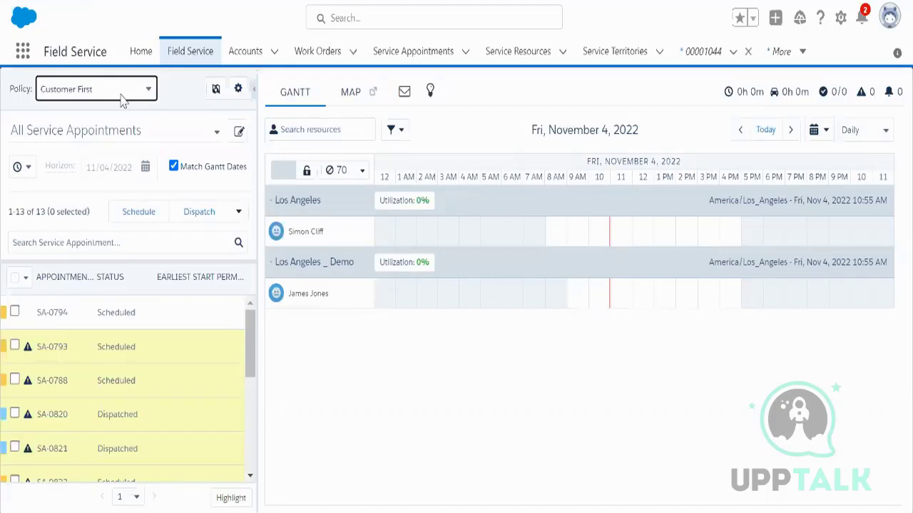
left_click(121, 100)
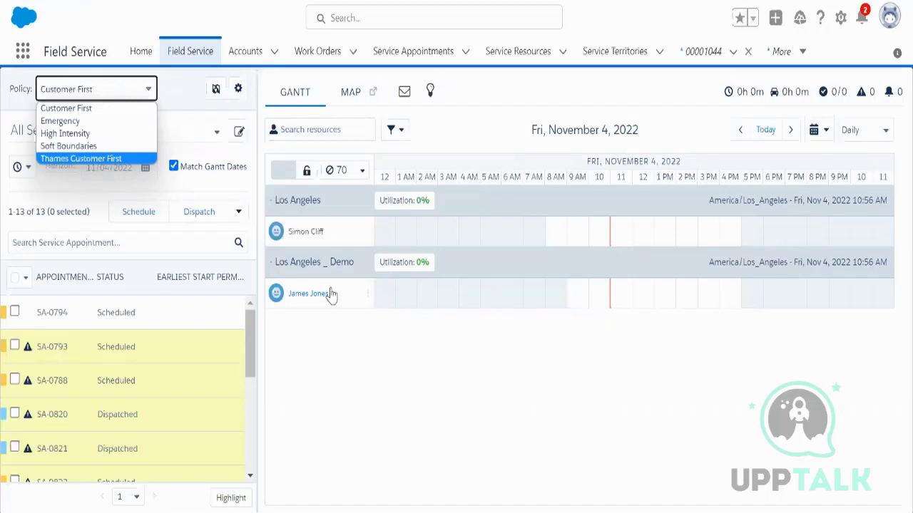
left_click(182, 100)
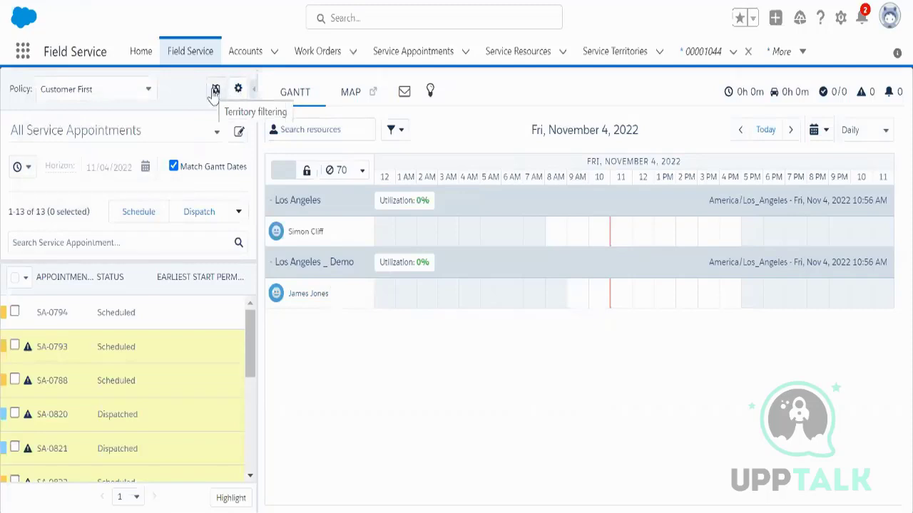
Step: Toggle the LA, Los Angeles and New York territory checkboxes, then cancel without saving
left_click(215, 91)
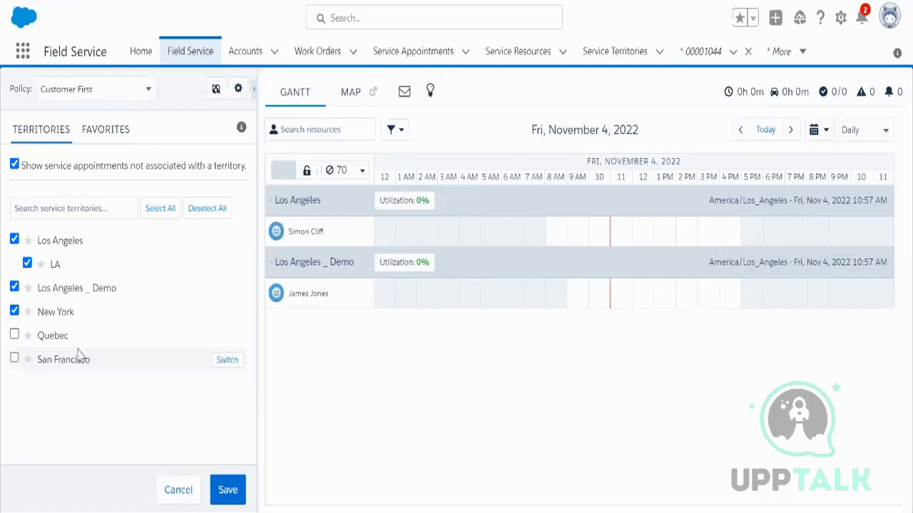
left_click(28, 265)
left_click(27, 264)
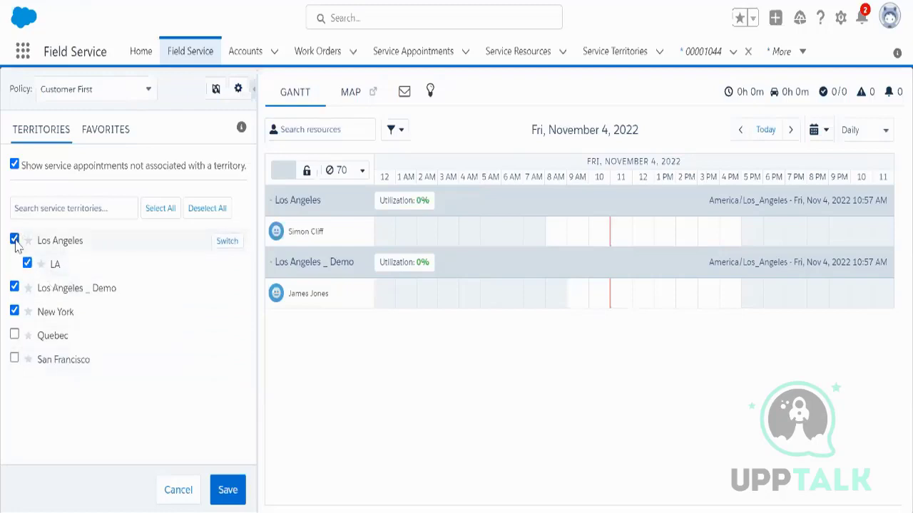
left_click(15, 240)
left_click(14, 311)
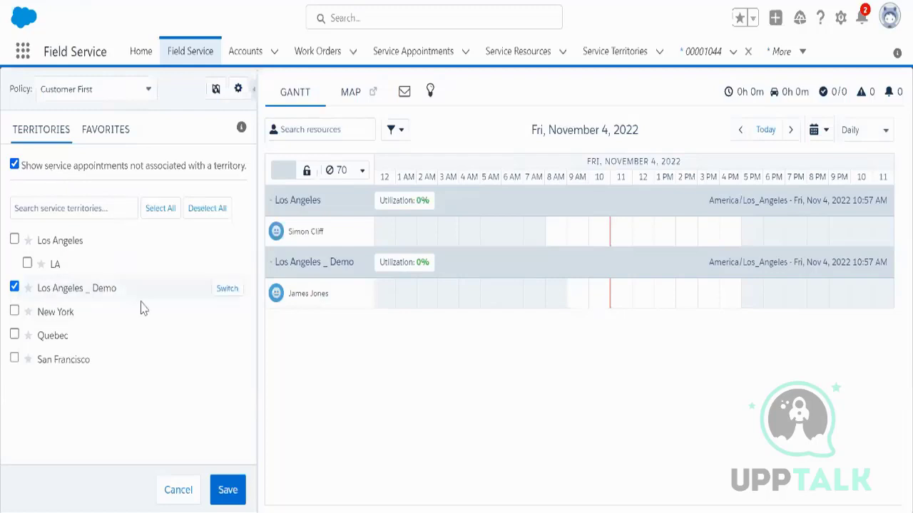
left_click(177, 490)
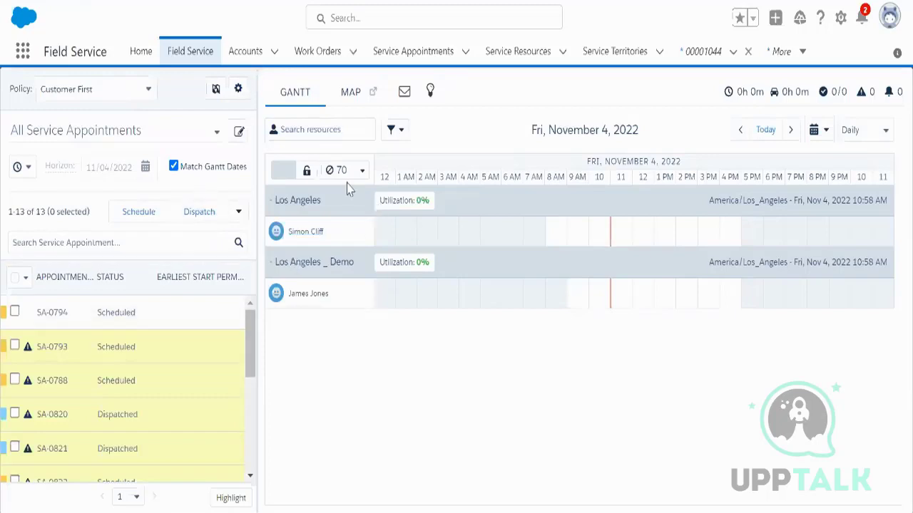
Step: Set the Gantt date to Thursday, November 3, 2022 and close the territory list
left_click(216, 89)
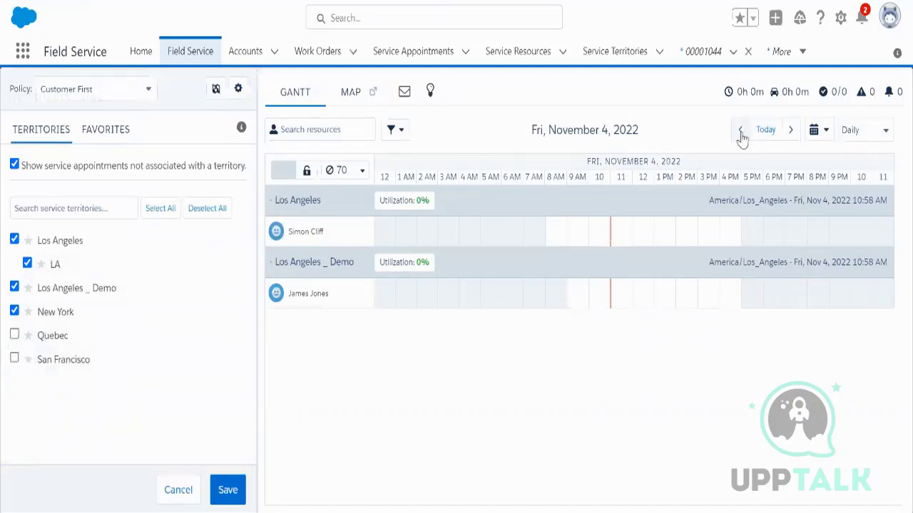
left_click(816, 132)
left_click(807, 235)
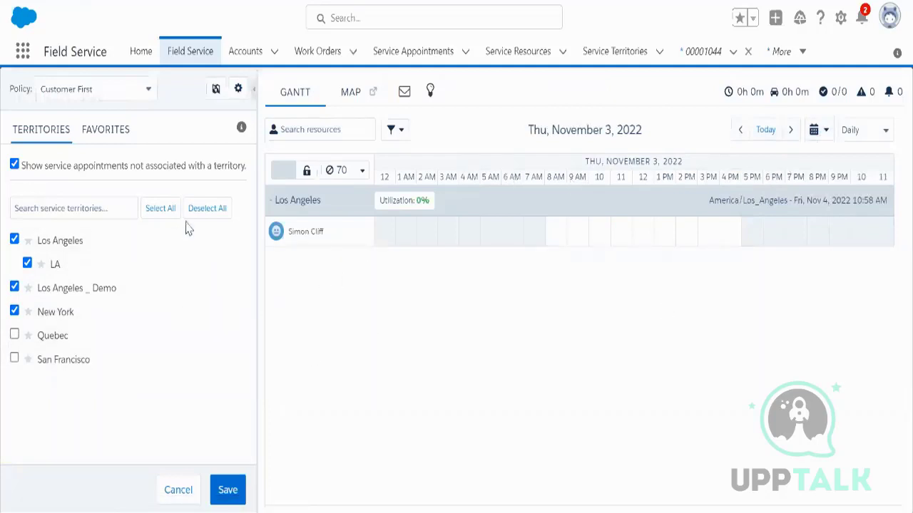
left_click(194, 491)
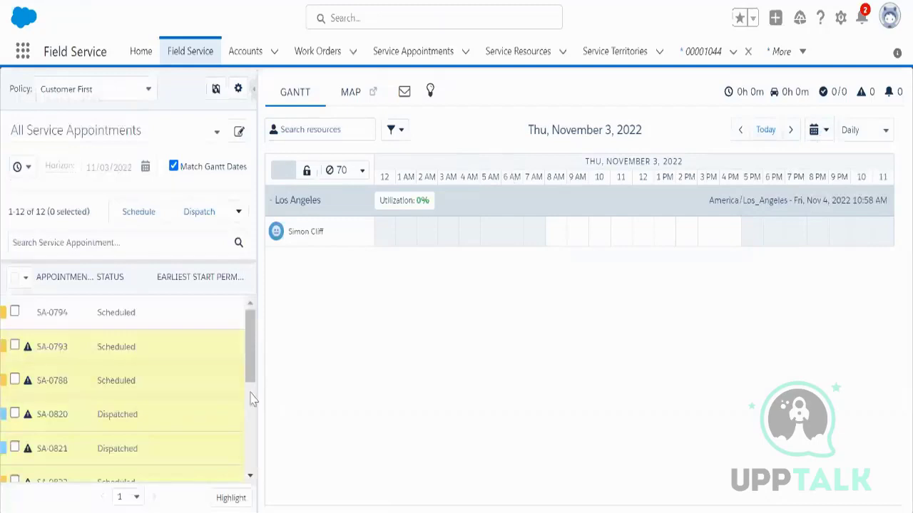
Step: Show November 2, 2022 on the Gantt, then jump back to today, November 4
scroll(177, 402, "down", 1)
scroll(178, 403, "up", 1)
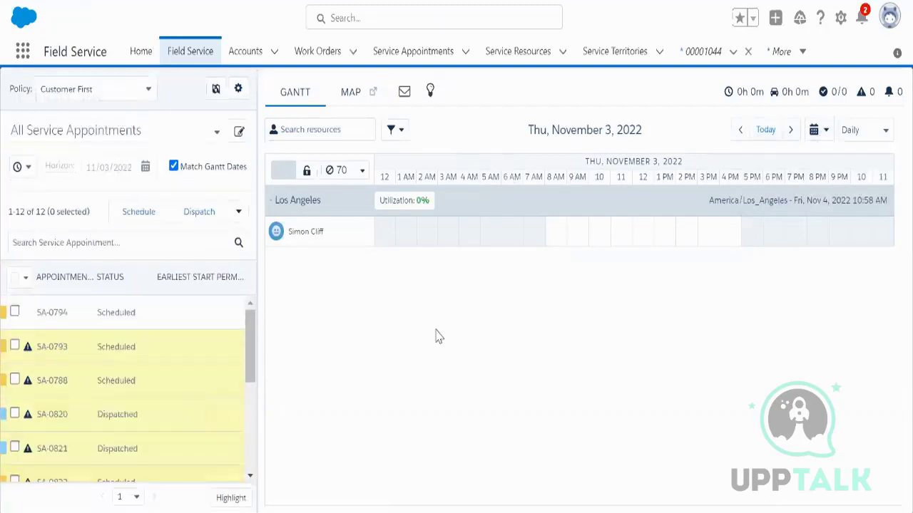
left_click(814, 133)
left_click(787, 216)
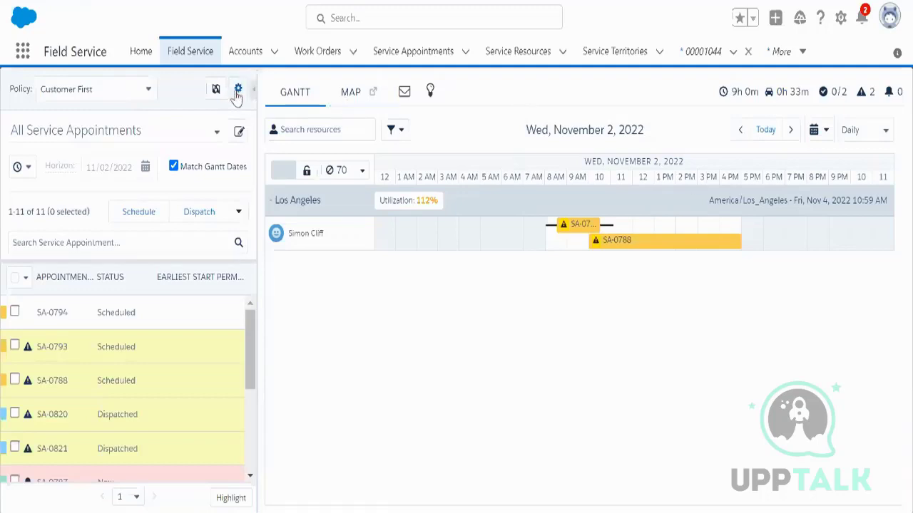
left_click(765, 129)
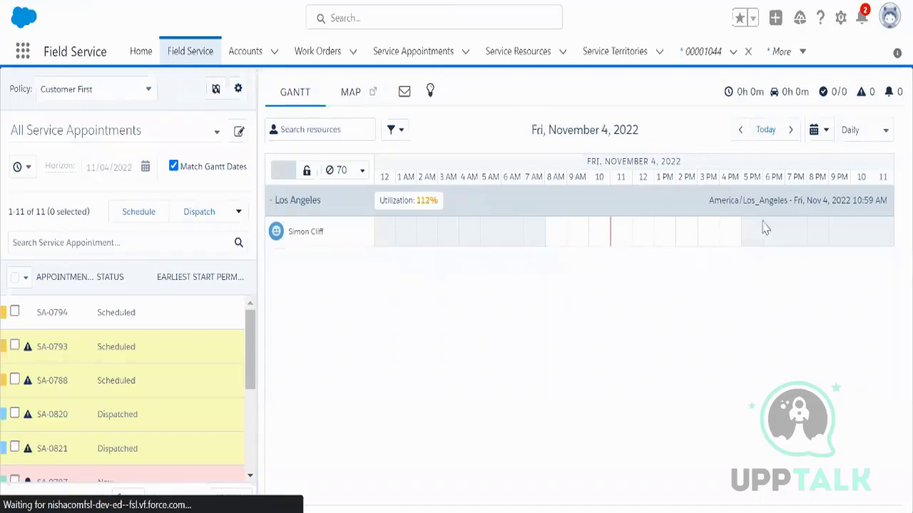
left_click(237, 90)
left_click(179, 120)
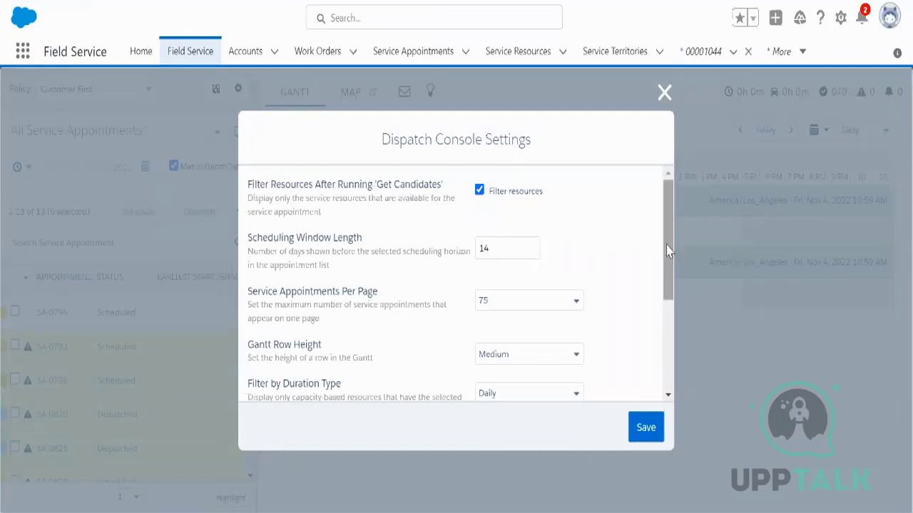
left_click_drag(668, 251, 664, 360)
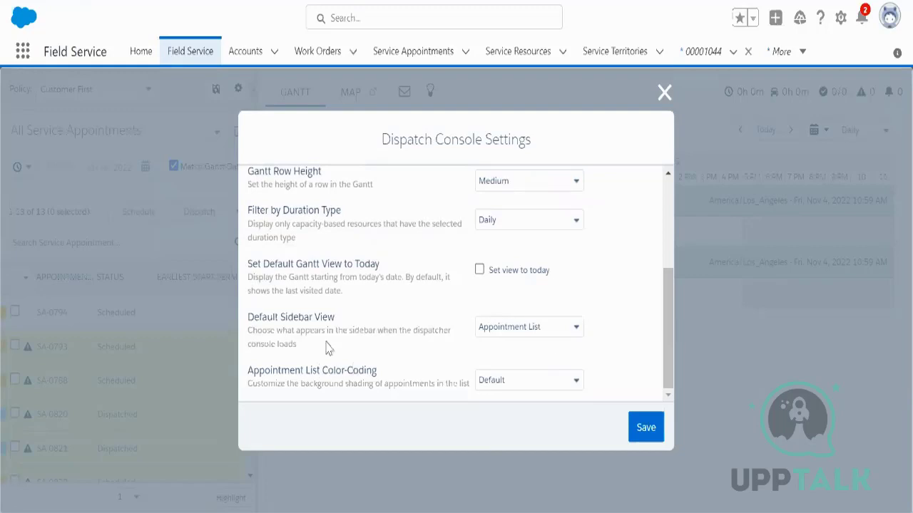
left_click_drag(249, 317, 335, 319)
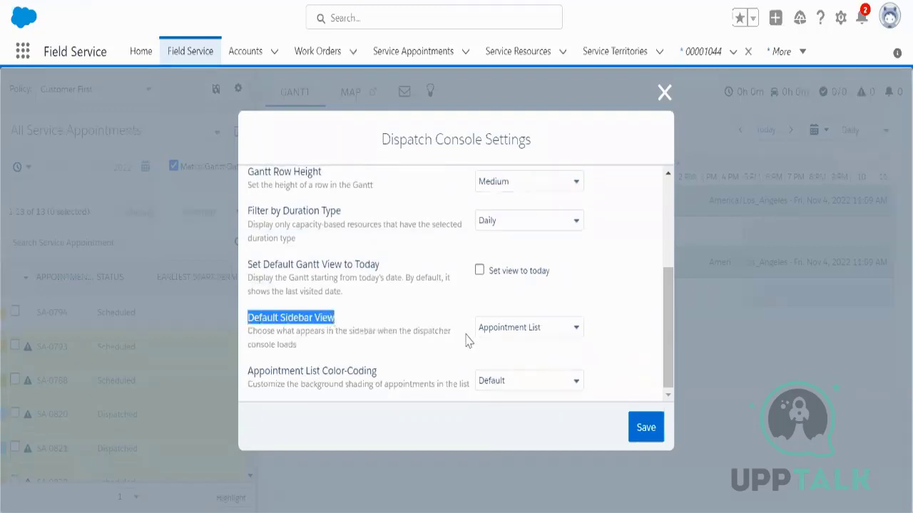
left_click(510, 332)
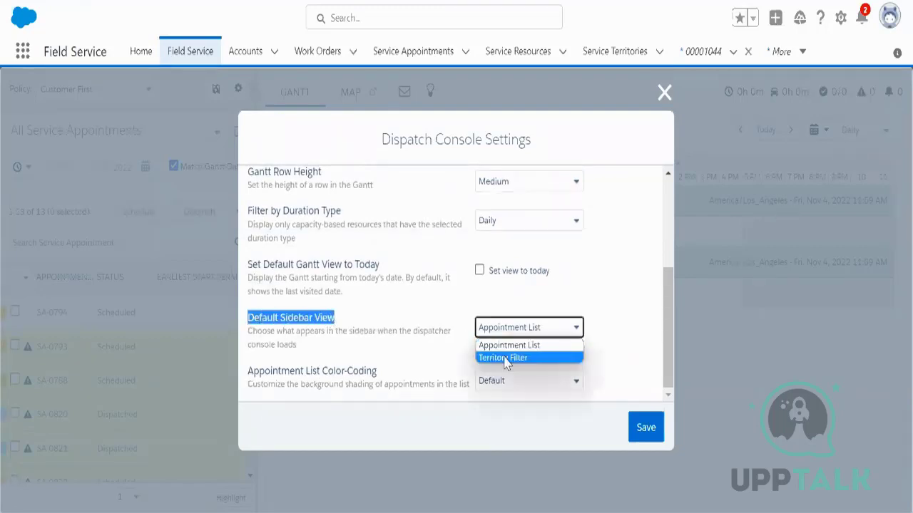
left_click(588, 320)
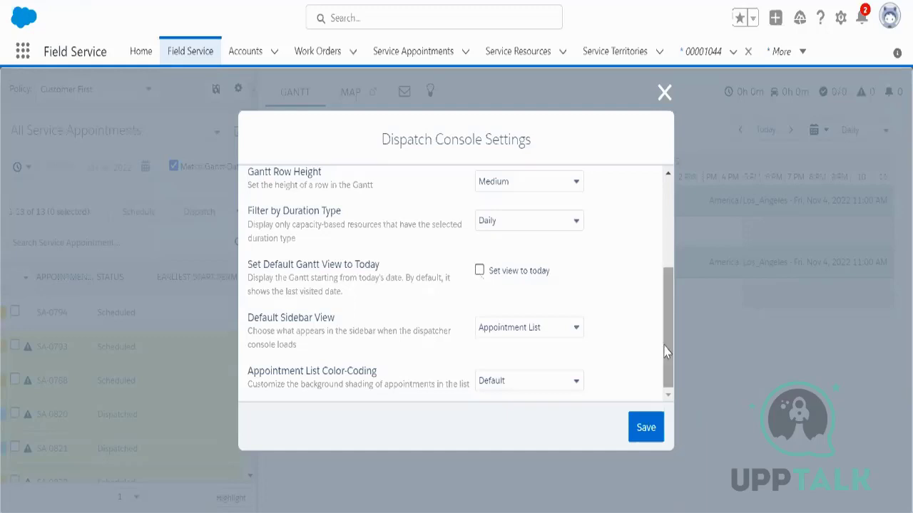
left_click_drag(667, 341, 665, 245)
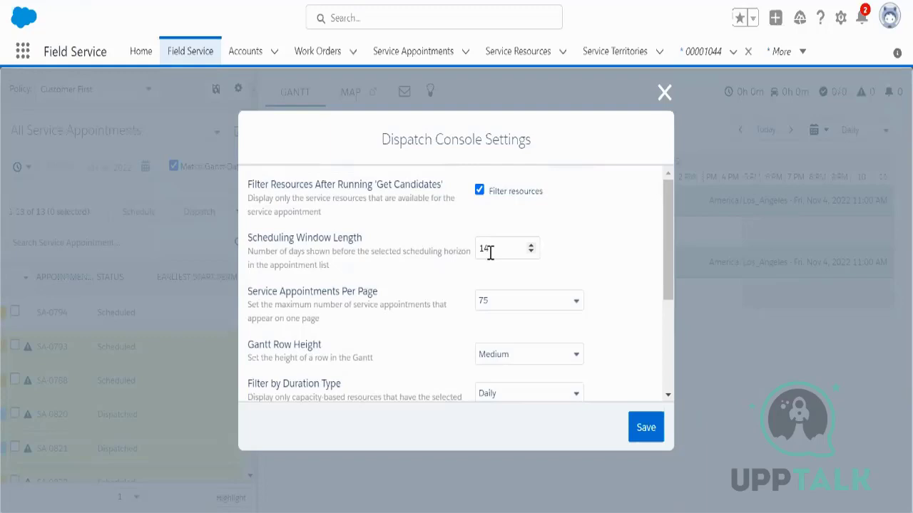
left_click(505, 307)
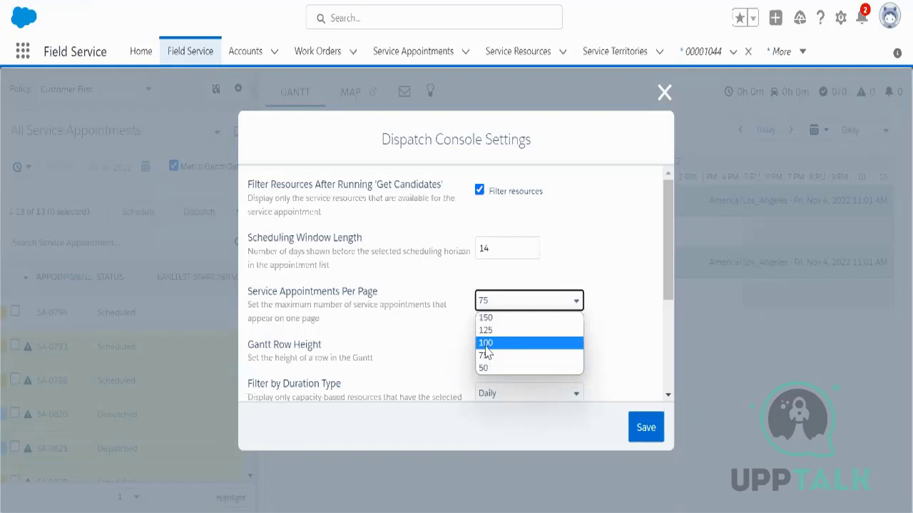
left_click(586, 247)
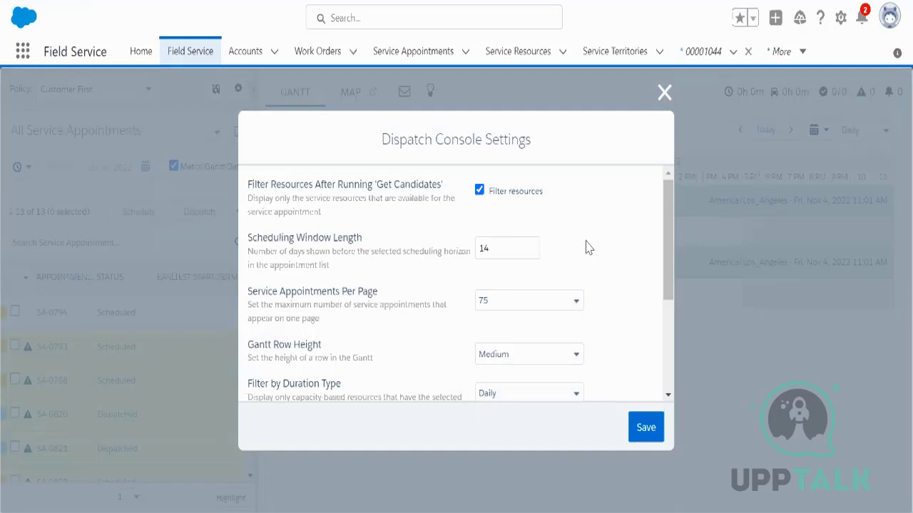
left_click(663, 92)
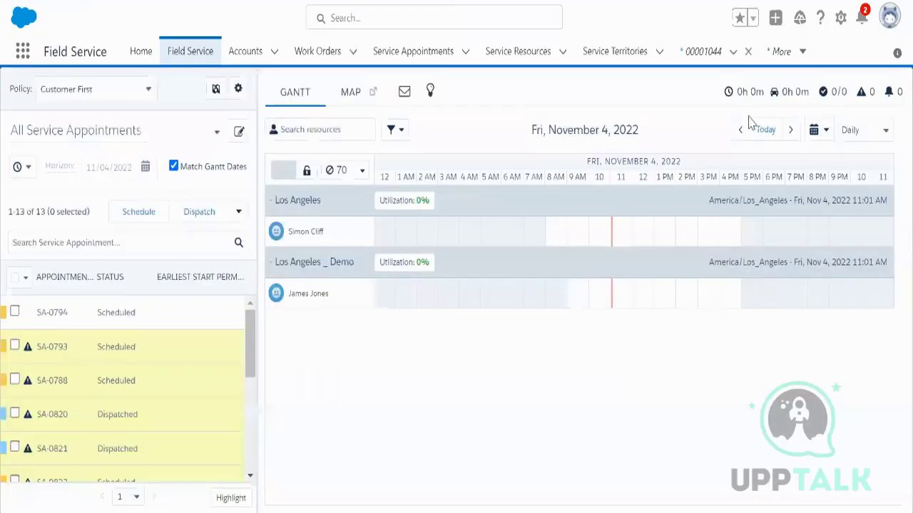
Step: Review the Gantt filter's resource Sort by options, keeping Resource Type
left_click(133, 497)
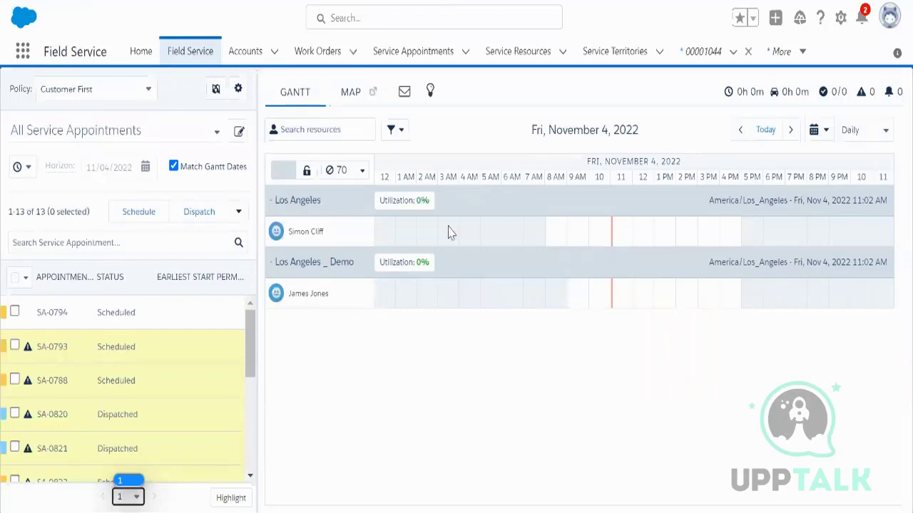
left_click(393, 131)
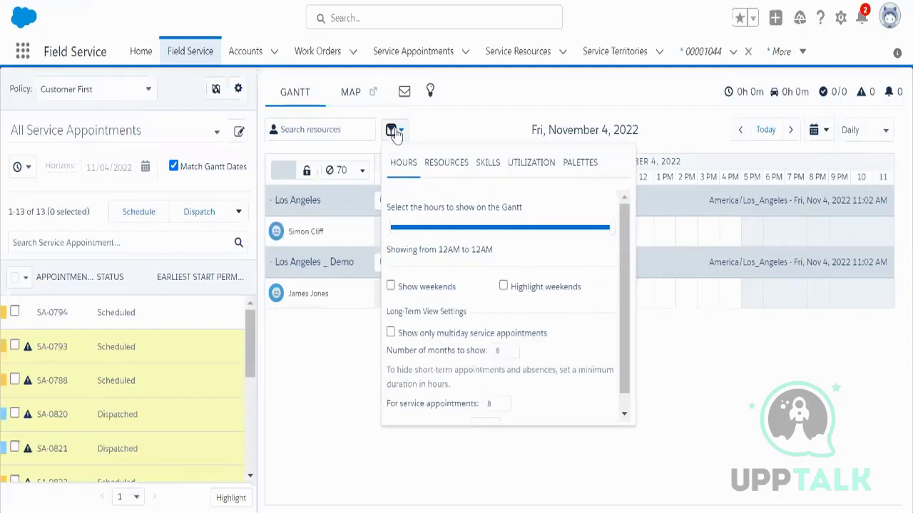
left_click(459, 173)
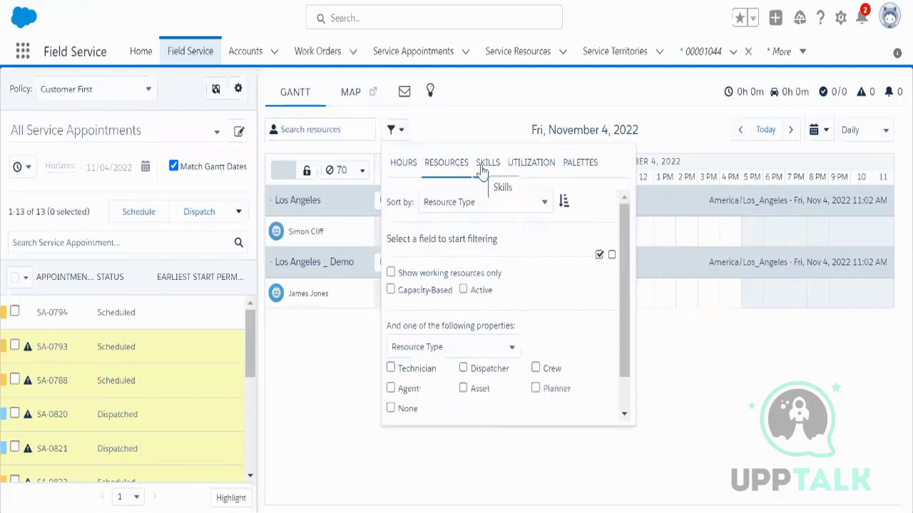
left_click(485, 203)
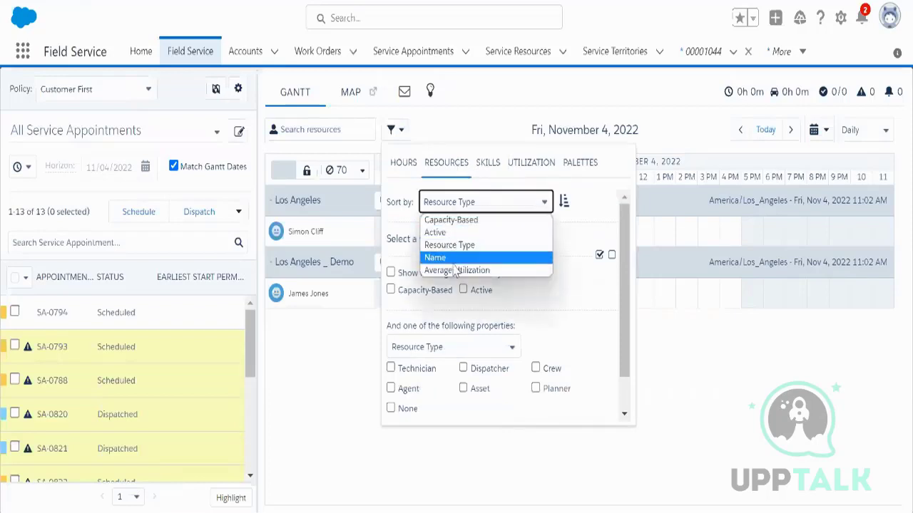
left_click(559, 303)
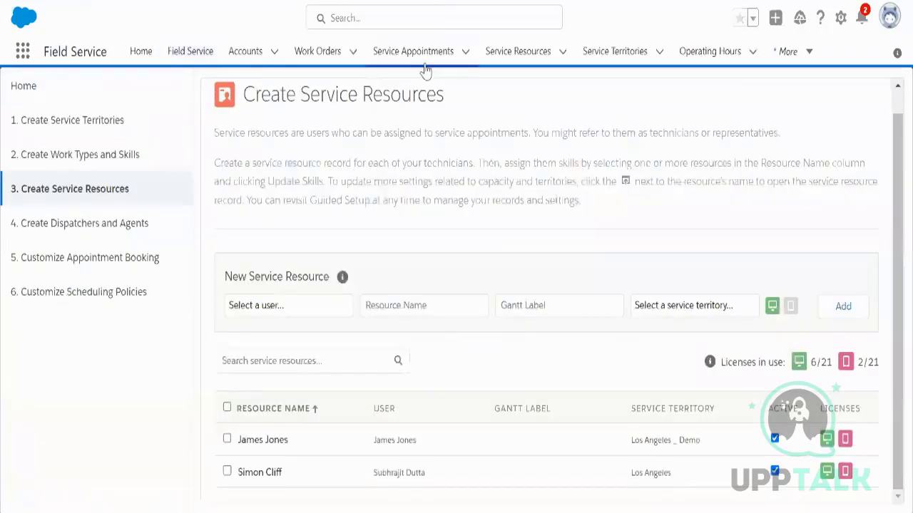
Step: Check the technician's service resource type without saving, then return to the dispatcher console
left_click(517, 55)
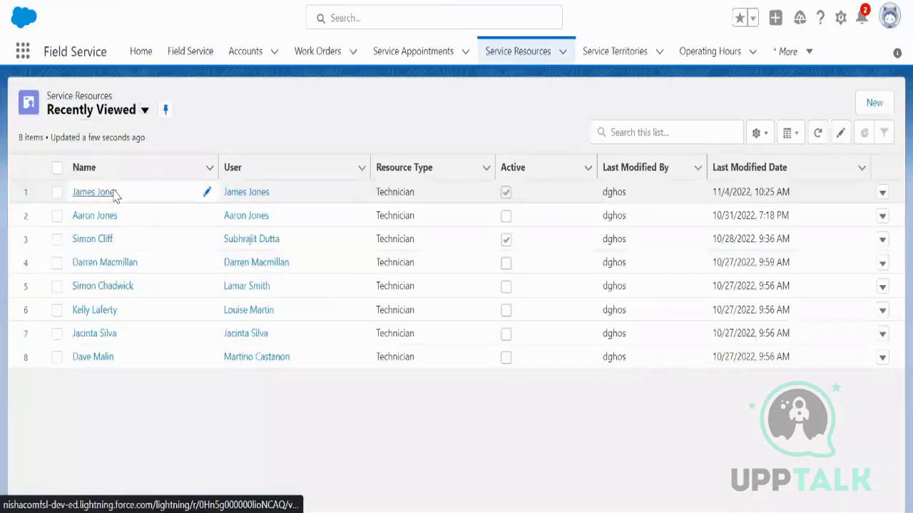
left_click(93, 191)
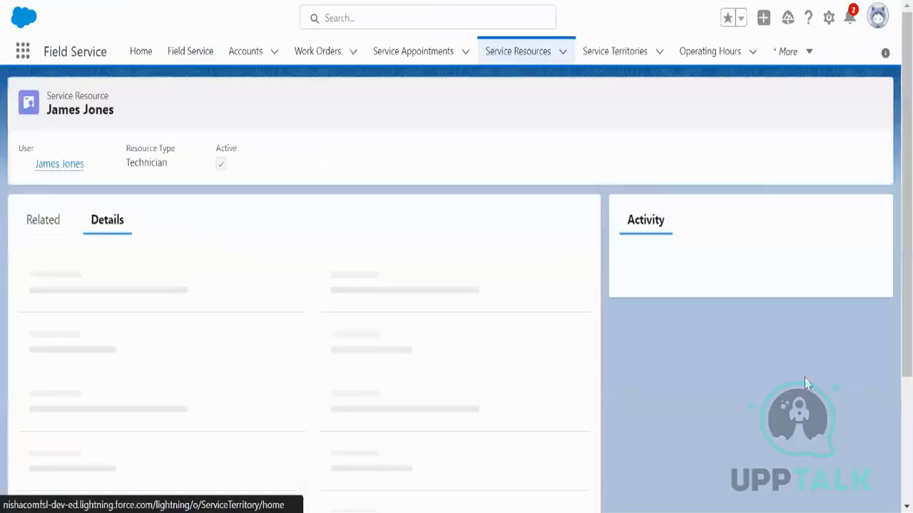
scroll(275, 367, "down", 3)
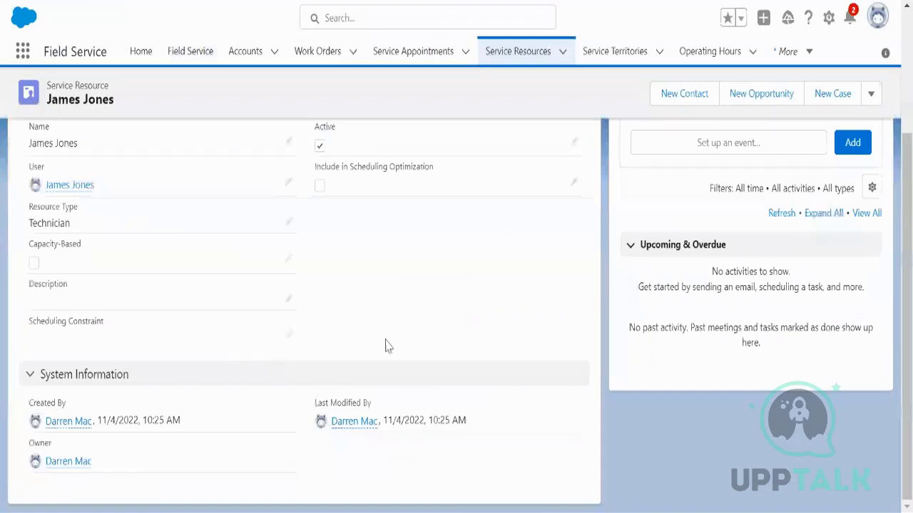
scroll(399, 345, "up", 2)
left_click(289, 312)
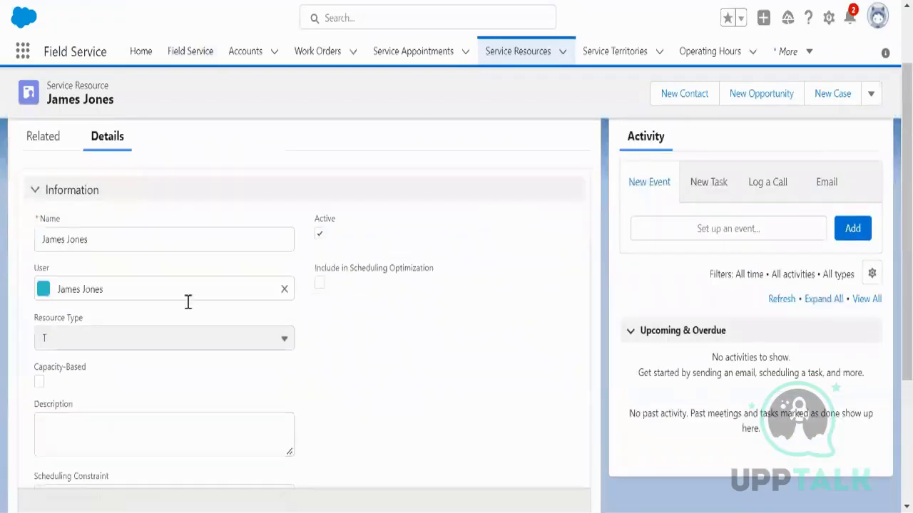
left_click(161, 340)
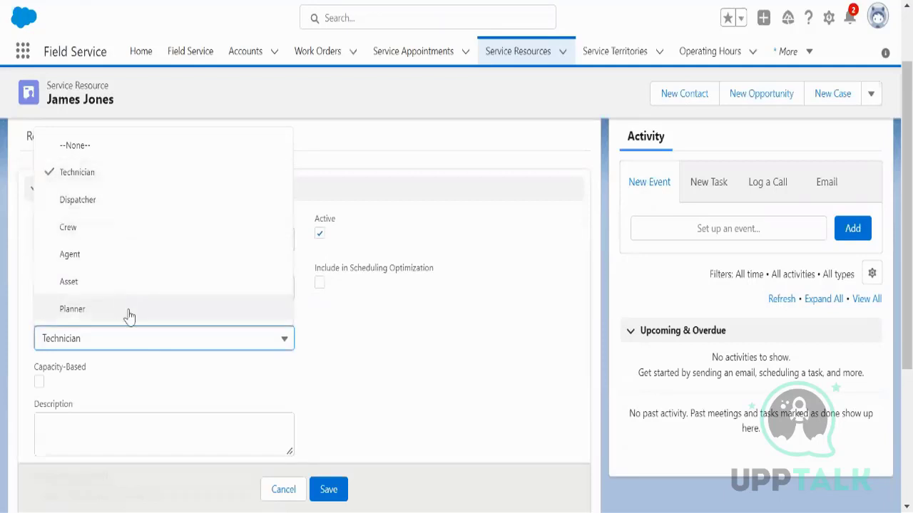
left_click(359, 357)
left_click(278, 492)
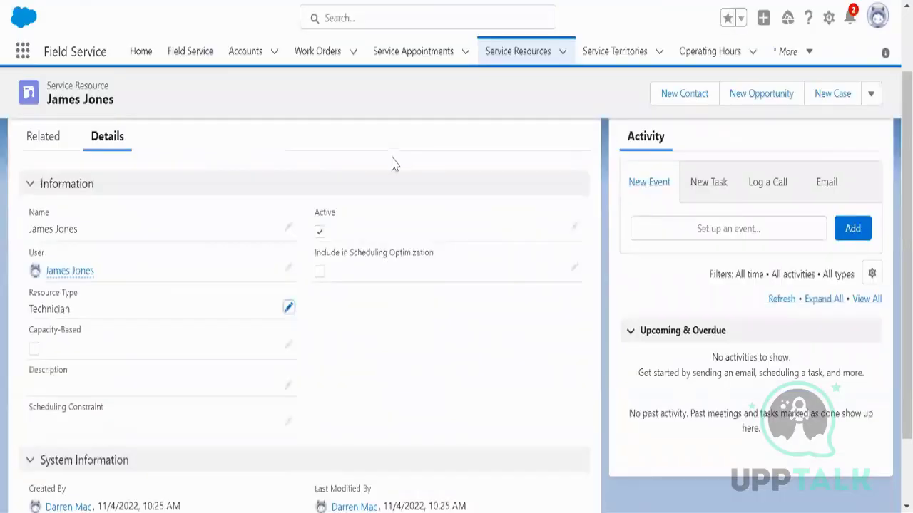
left_click(182, 52)
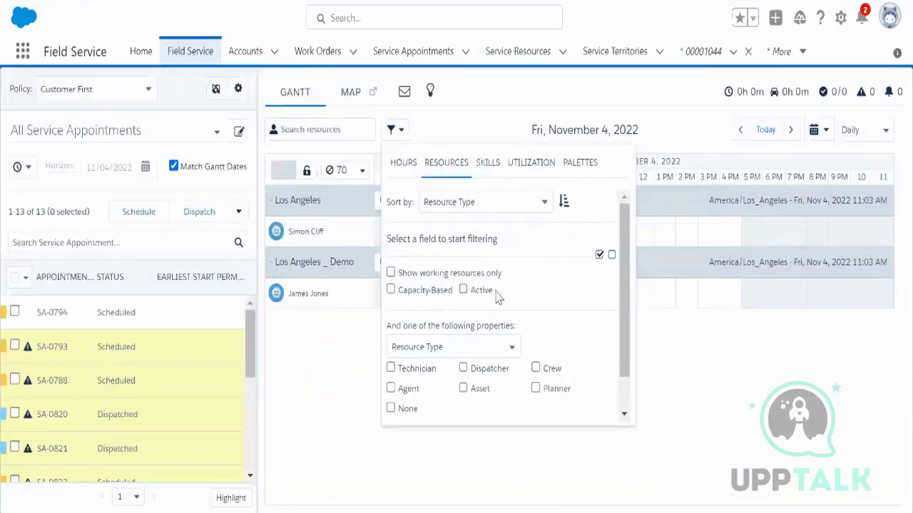
Step: Close the resource filter popover so both technicians' Gantt rows and utilization show
left_click(663, 387)
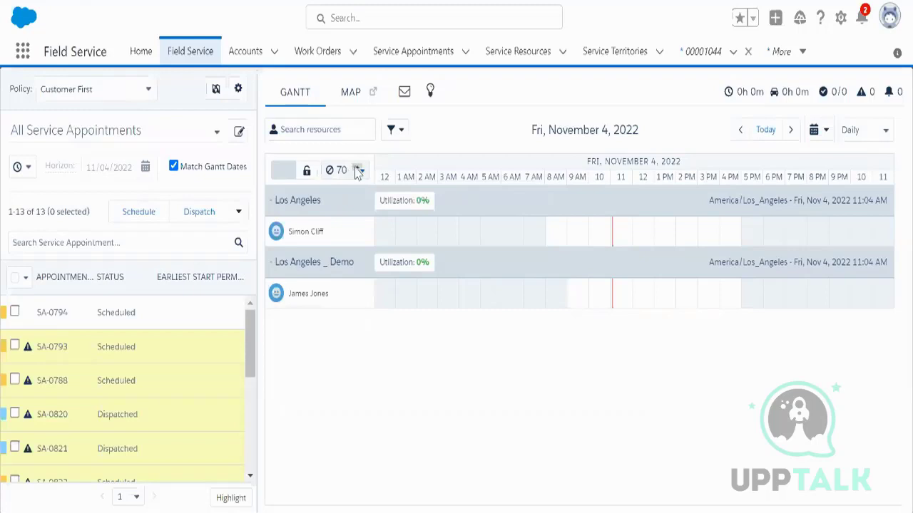
Step: Raise the non-availability duration from 70 to 90 minutes
left_click(357, 171)
left_click(361, 171)
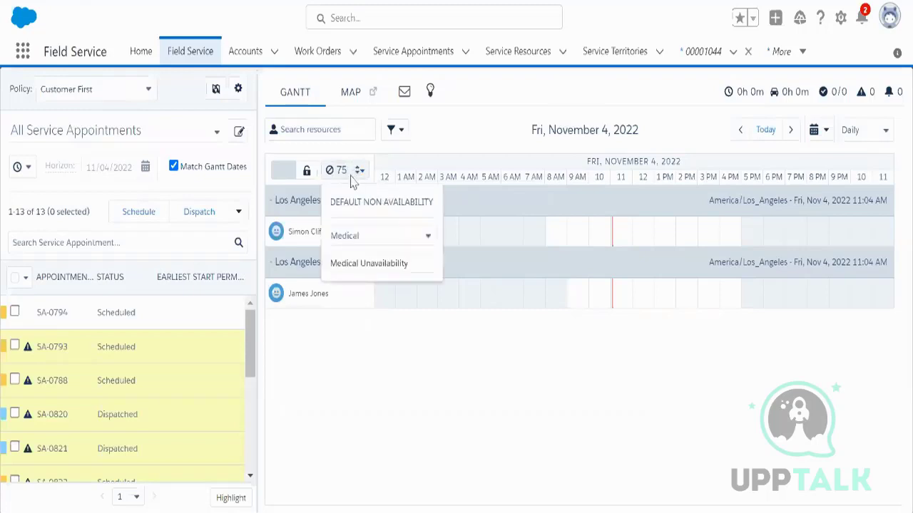
left_click(362, 172)
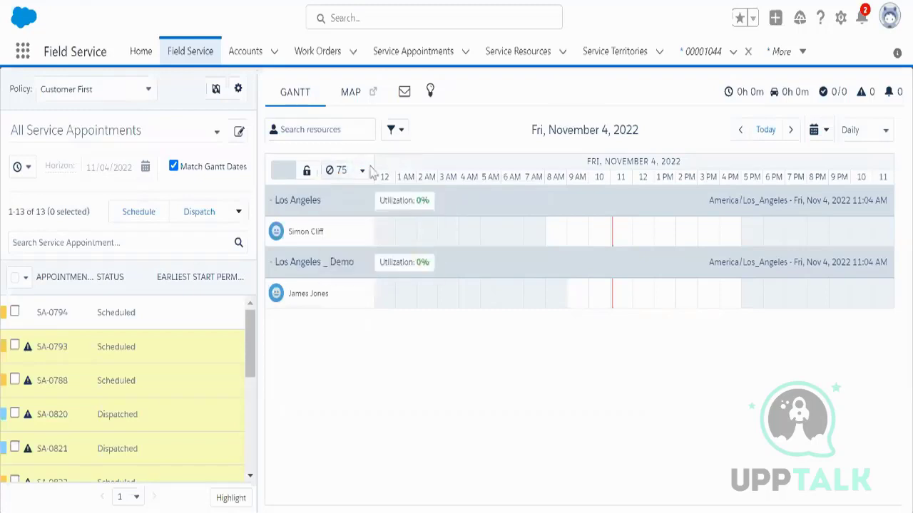
left_click(362, 175)
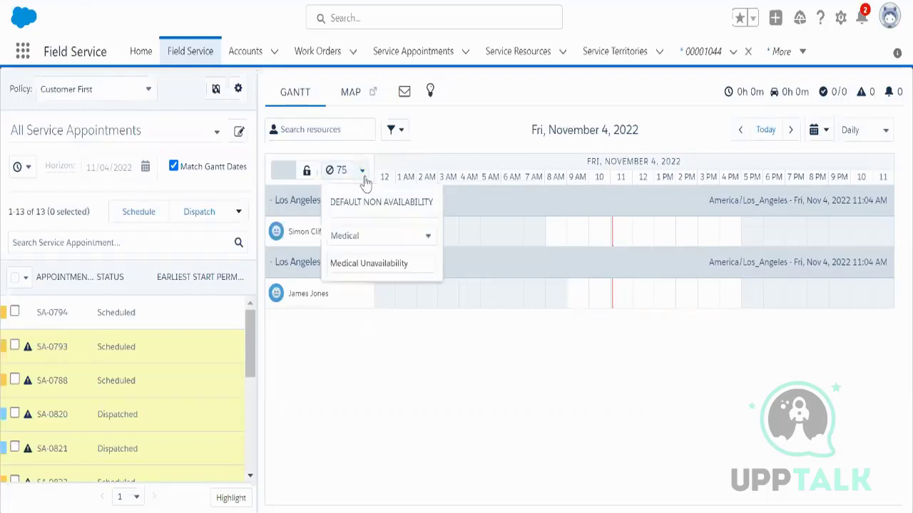
left_click(356, 171)
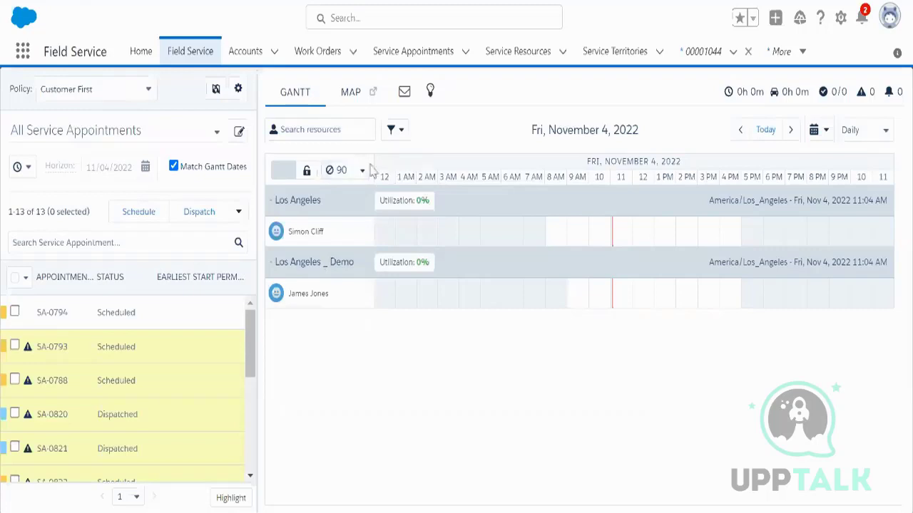
left_click(357, 174)
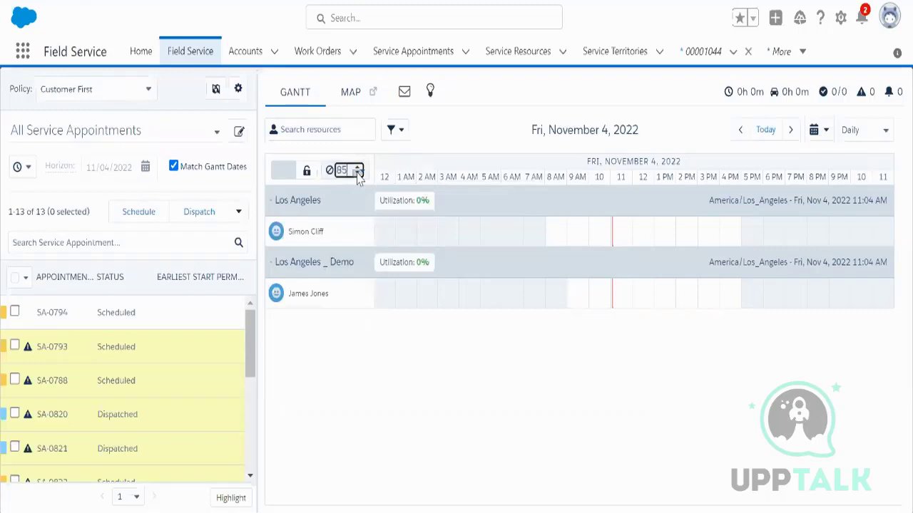
left_click(358, 174)
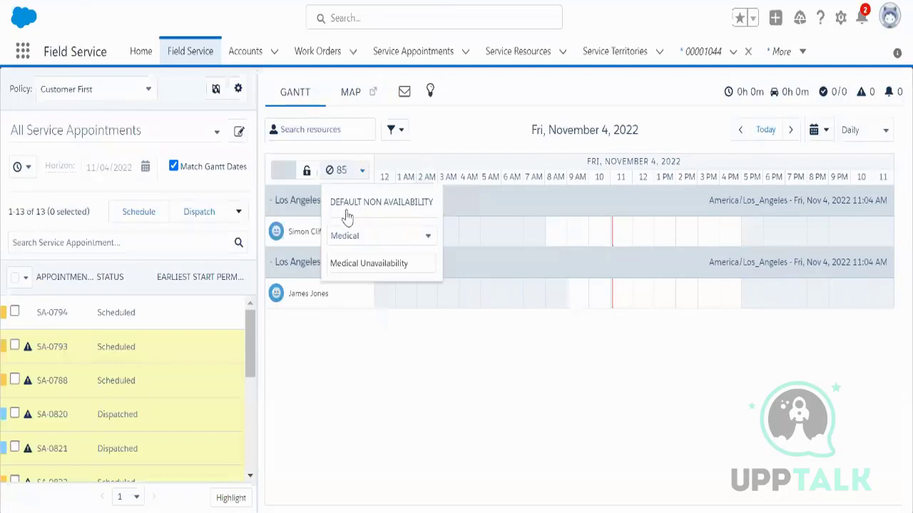
left_click(357, 170)
Step: Set the absence type to Medical and drag it onto the technician's row around midday
left_click(363, 173)
left_click(363, 240)
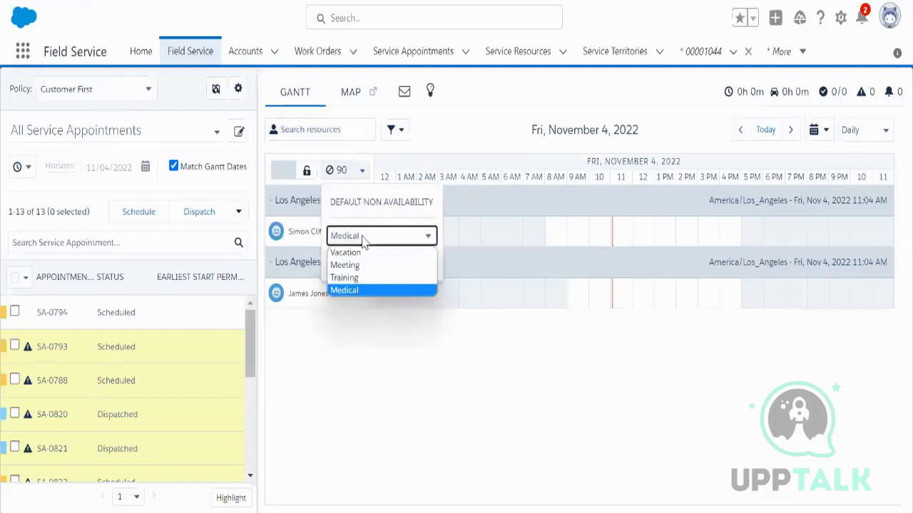
left_click(354, 292)
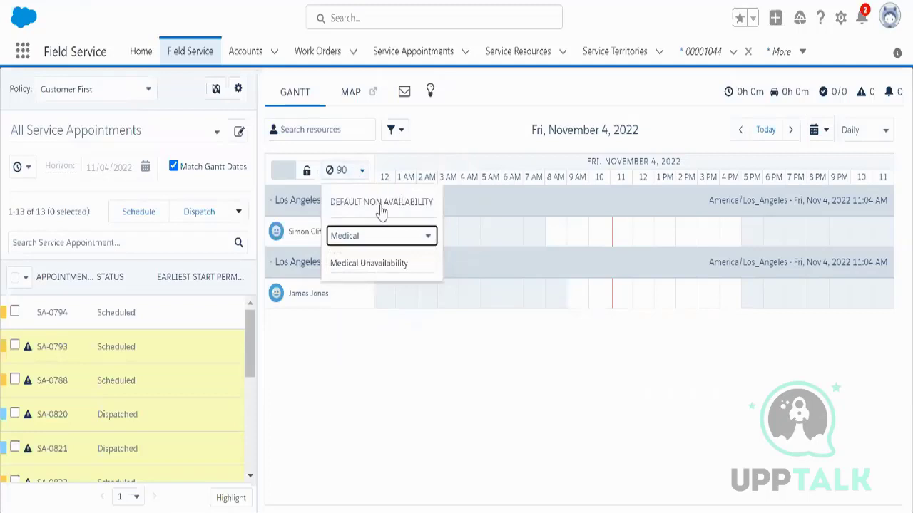
left_click_drag(381, 210, 631, 318)
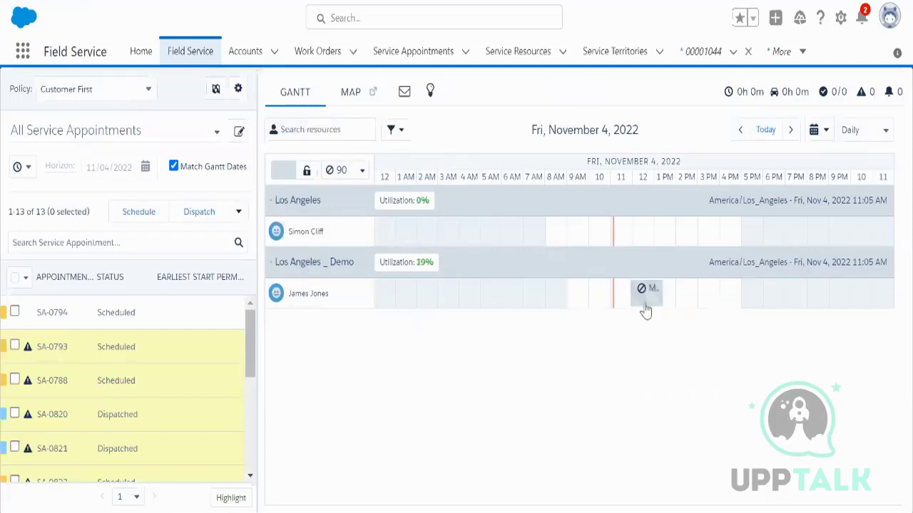
Step: Open the technician's related records to see the Medical absence, 11:53 AM–1:23 PM
mouse_move(643, 303)
left_click(319, 300)
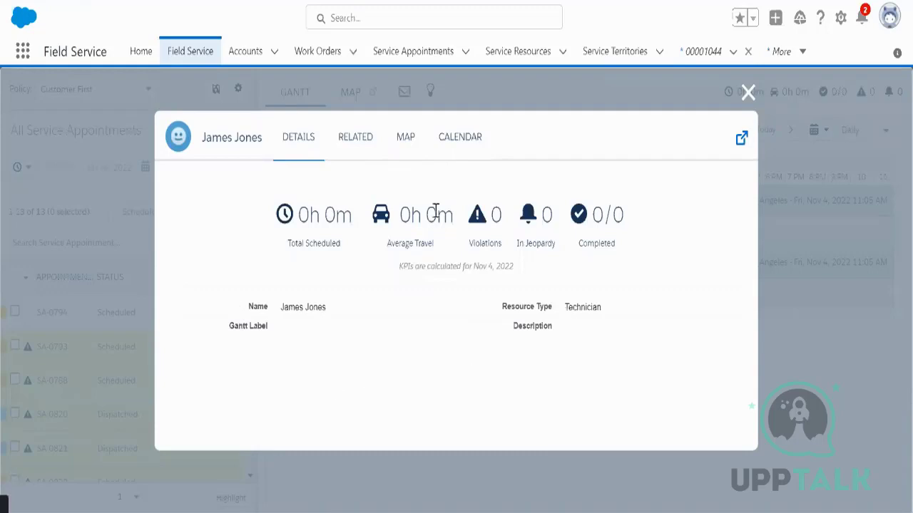
left_click(363, 144)
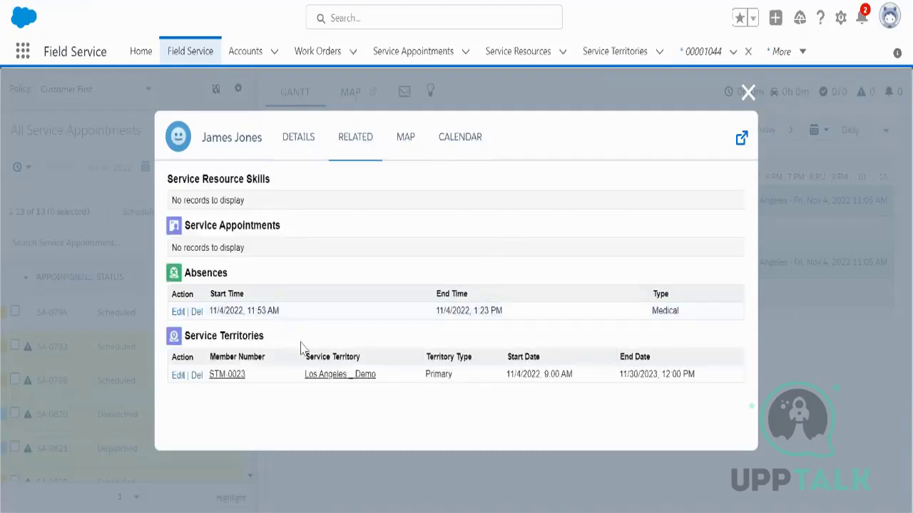
left_click_drag(679, 312, 250, 324)
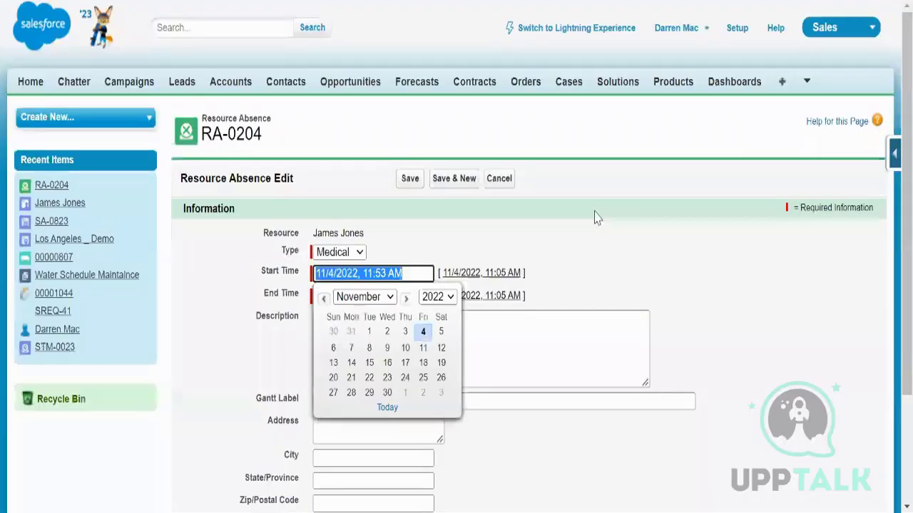
Step: Open the Medical absence RA-0204 in its edit form and close it without saving
left_click(629, 249)
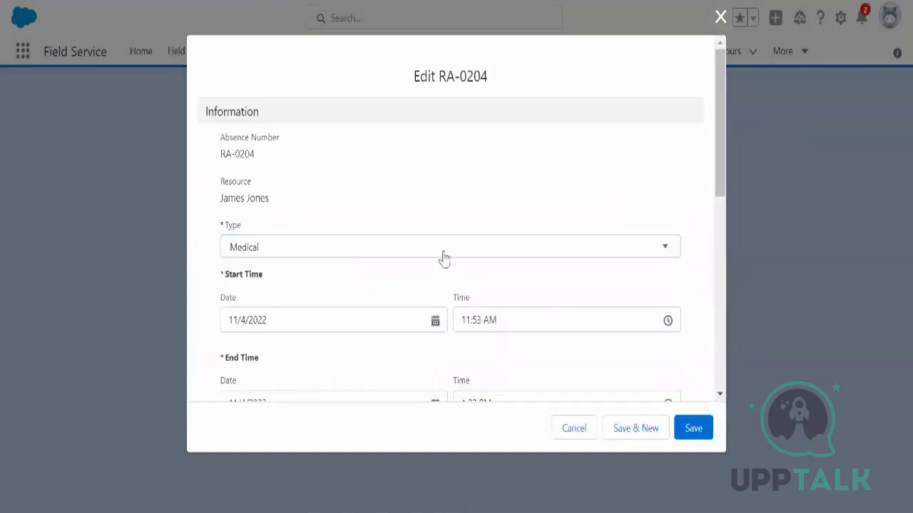
left_click(575, 429)
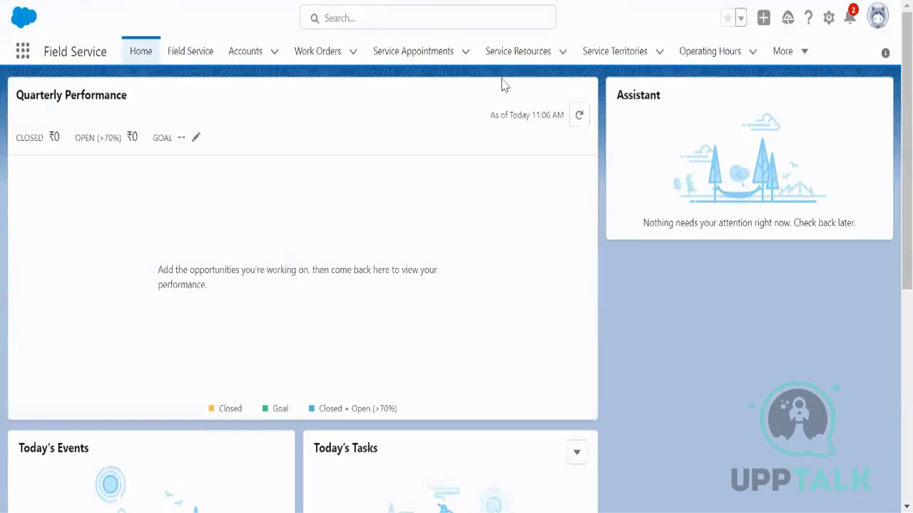
Step: Open the technician's service resource record and scroll through its Related lists
left_click(506, 57)
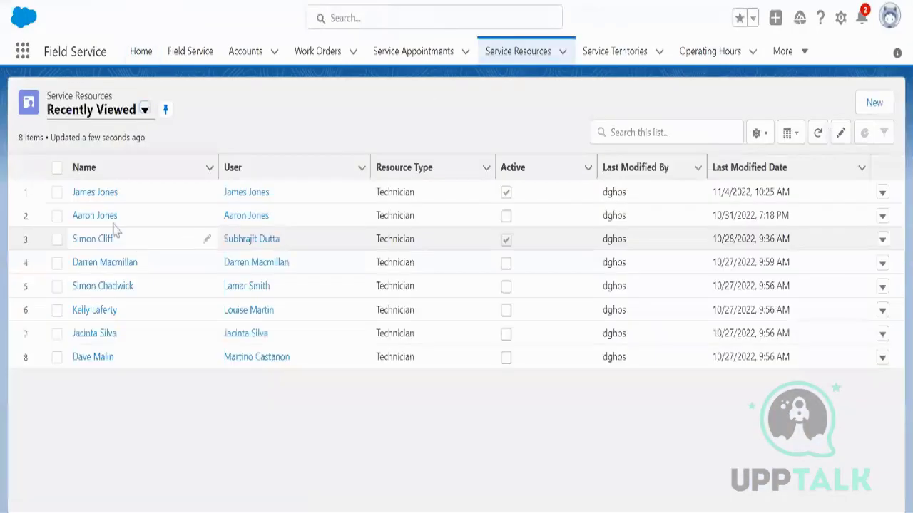
left_click(114, 236)
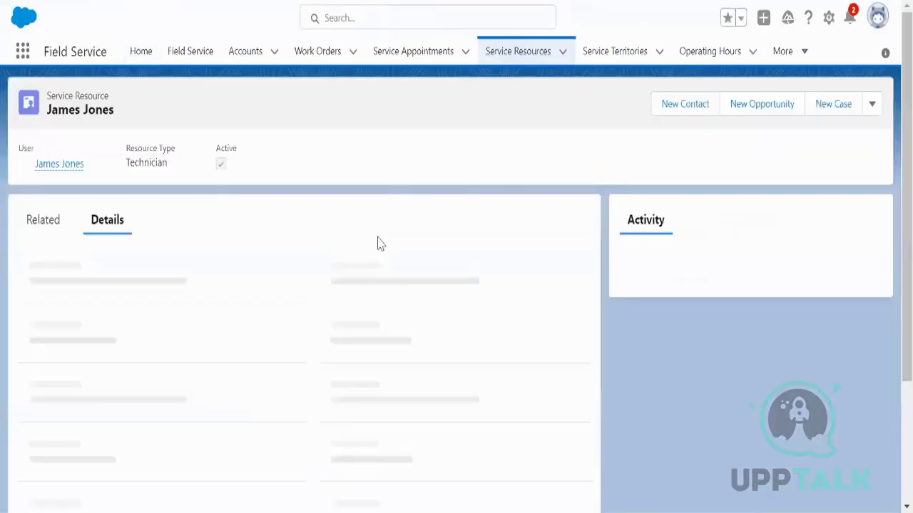
left_click(47, 223)
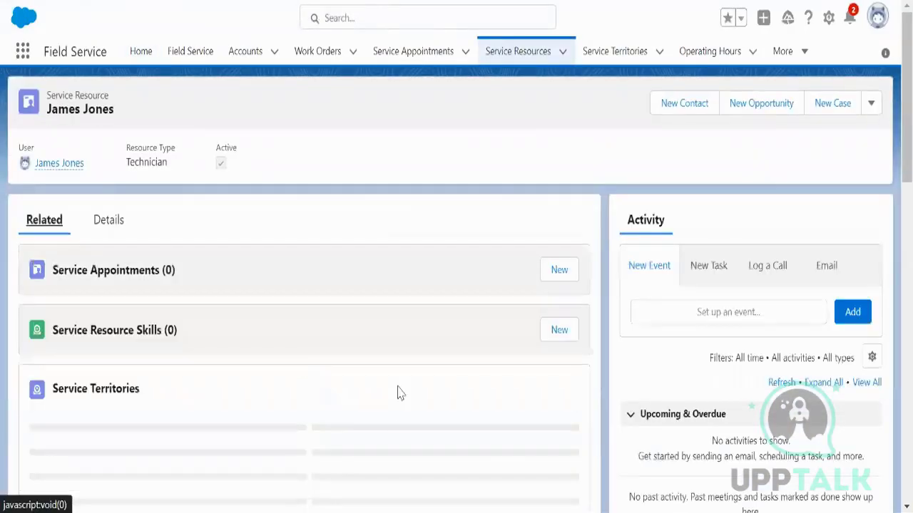
scroll(367, 416, "down", 1)
scroll(355, 389, "down", 5)
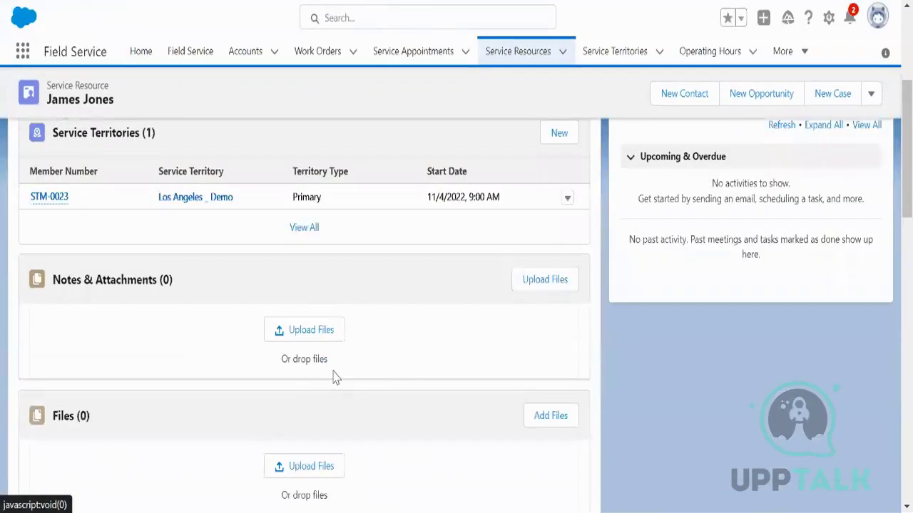
scroll(402, 377, "down", 1)
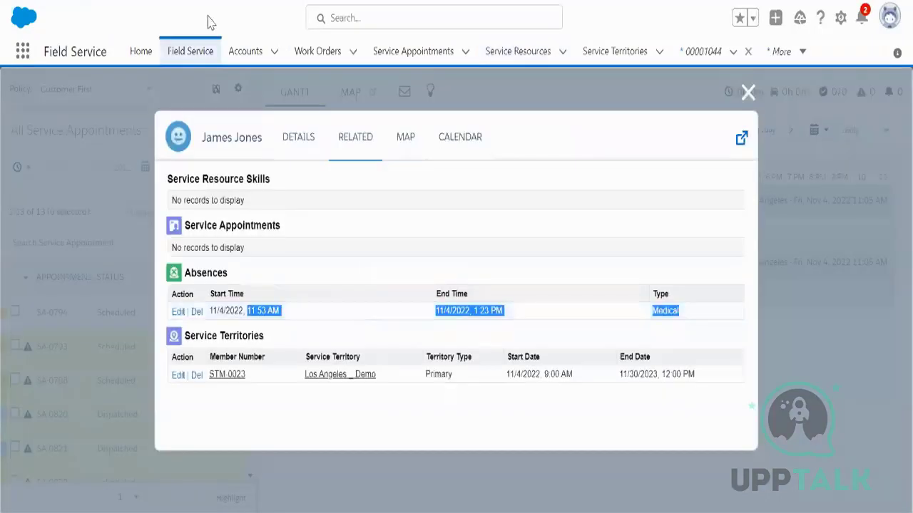
Step: Close the technician's details window to see the Medical absence on the Gantt
left_click(748, 92)
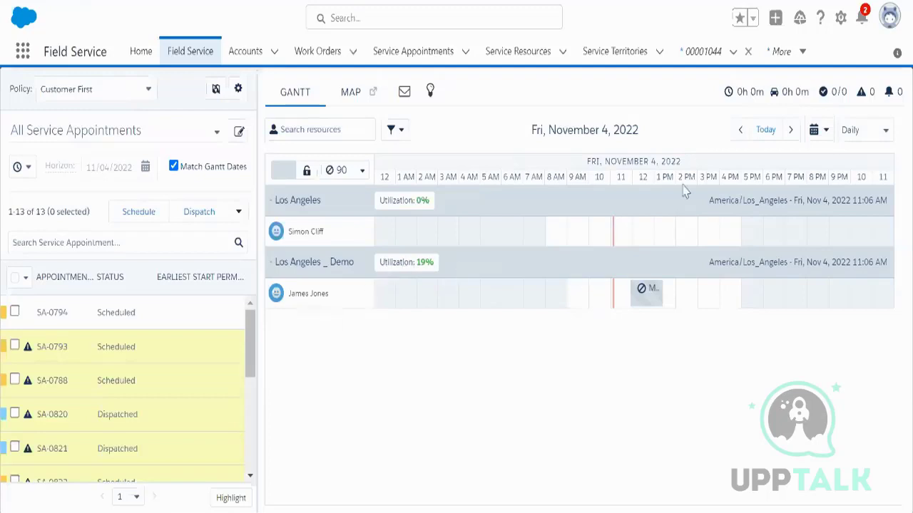
Step: Switch the Gantt to November 2, 2022 and inspect the KPI indicators and SA-0793
left_click(816, 130)
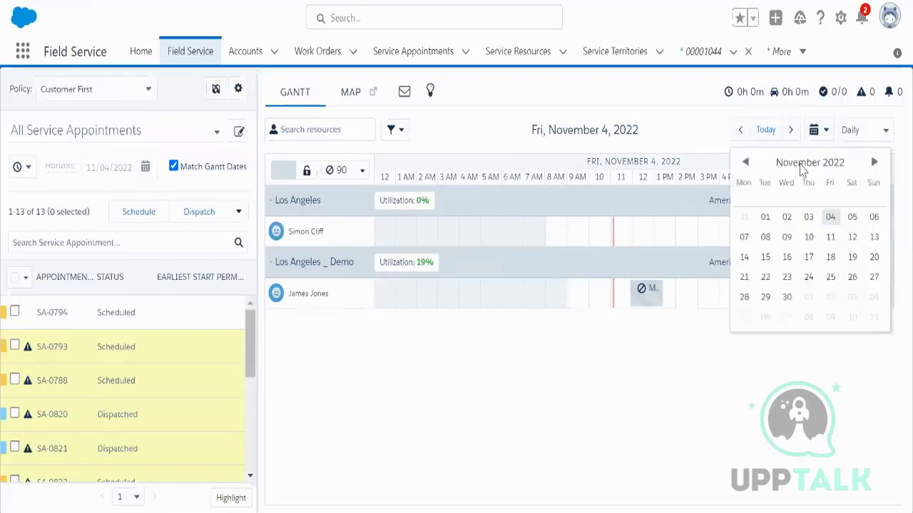
left_click(786, 218)
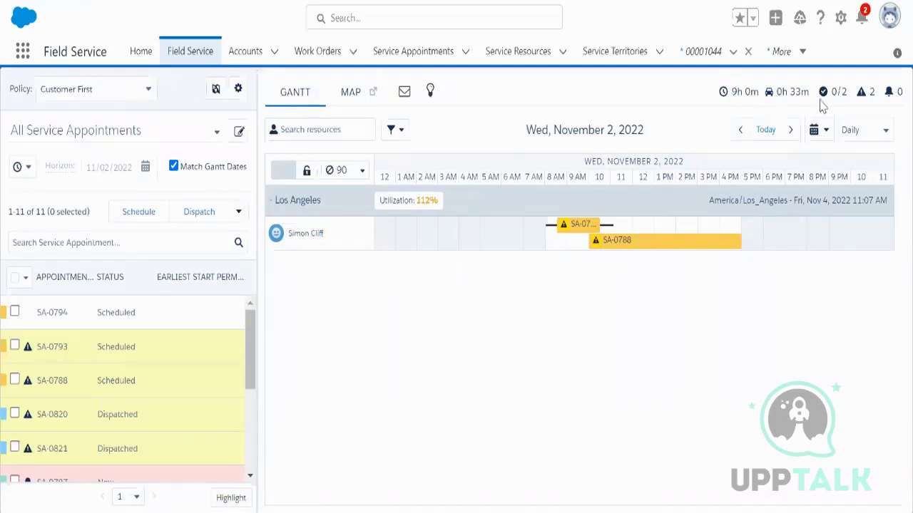
mouse_move(734, 98)
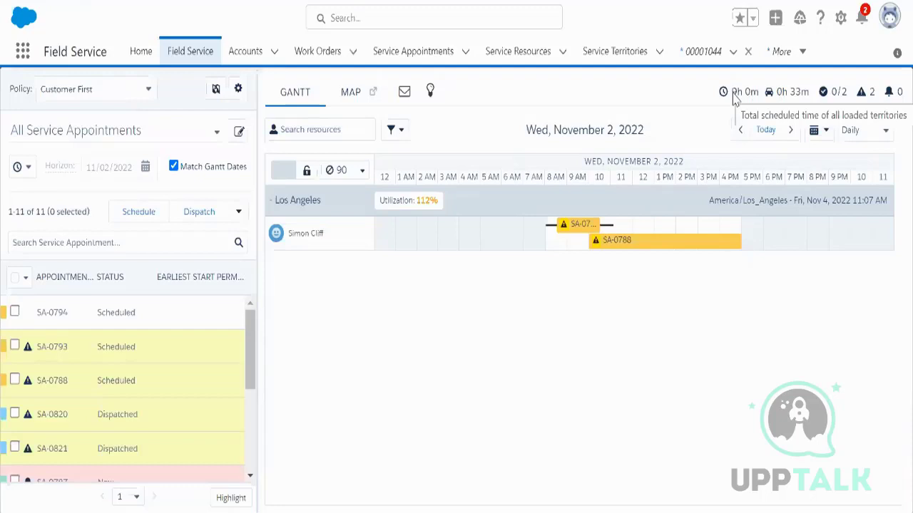
mouse_move(795, 104)
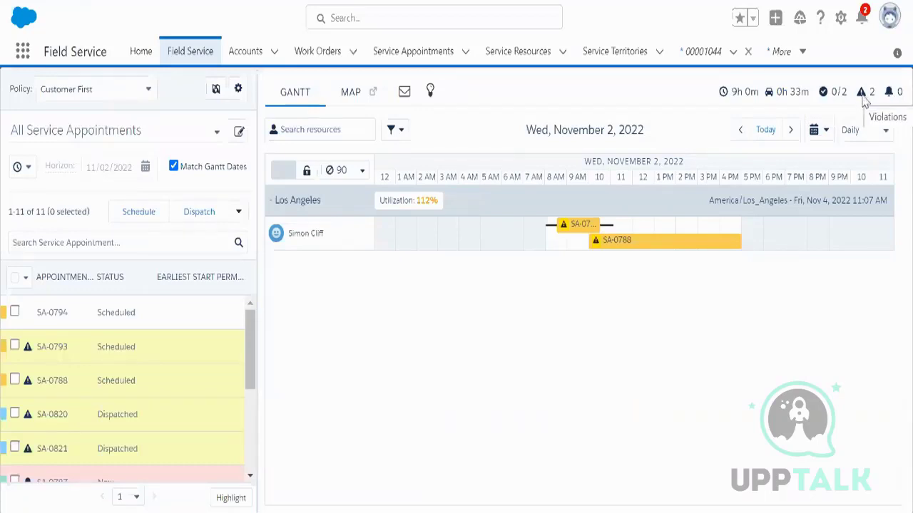
mouse_move(563, 227)
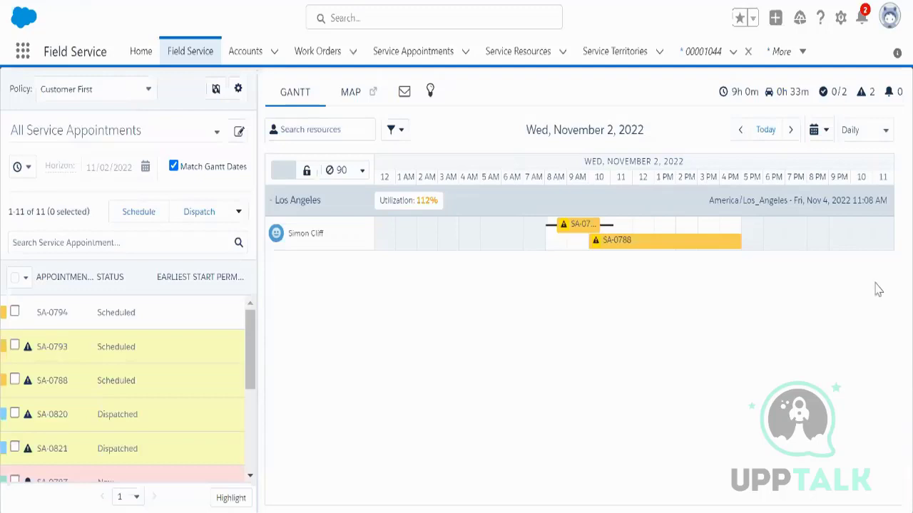
Step: Return the Gantt to today, November 4, 2022, and switch to the Map view
left_click(766, 130)
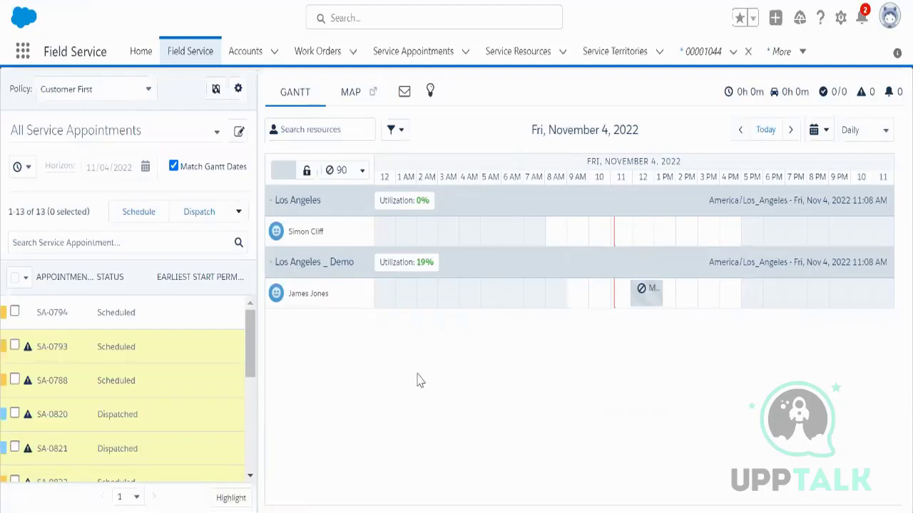
left_click(350, 94)
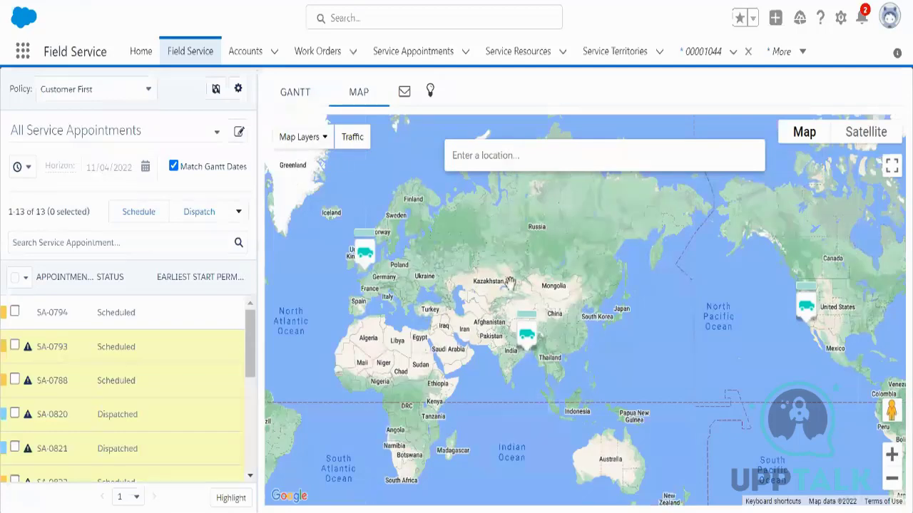
Step: Paste the saved address into the map's location search and center on Douglas Park
left_click(484, 157)
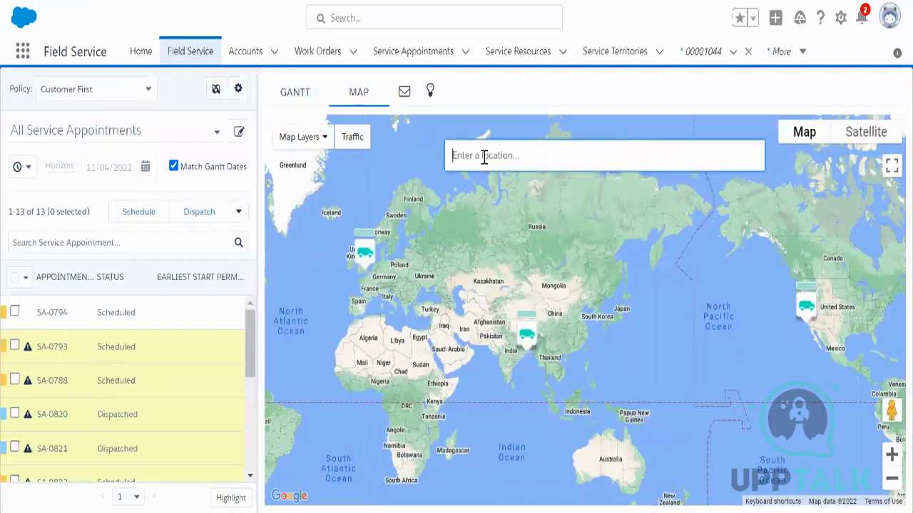
mouse_move(613, 511)
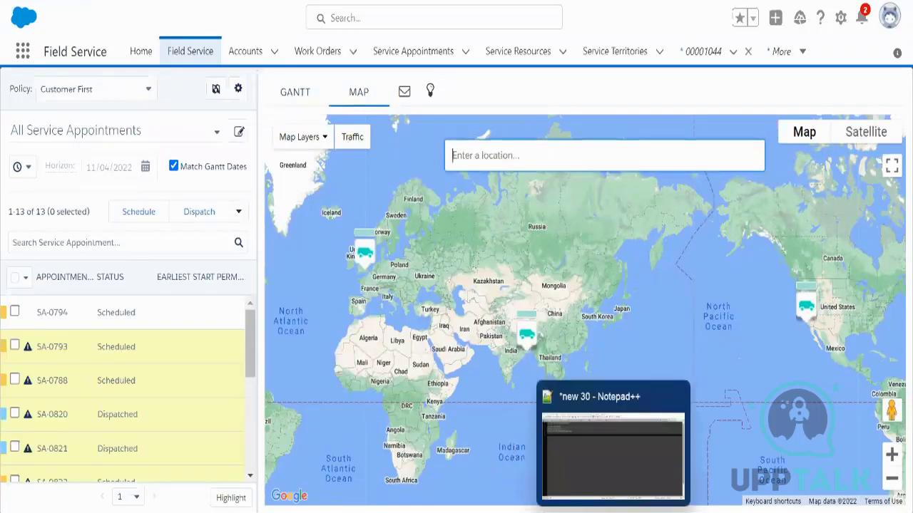
left_click(613, 511)
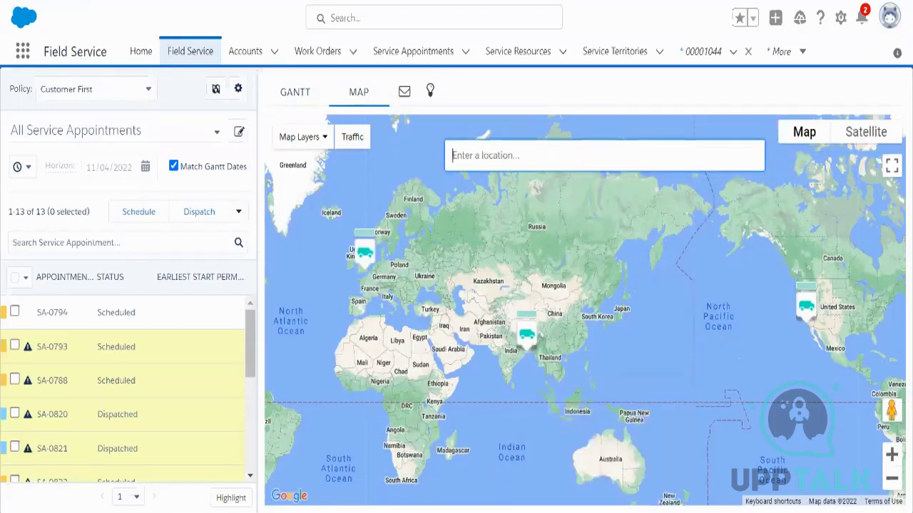
left_click(613, 512)
key("ctrl+v")
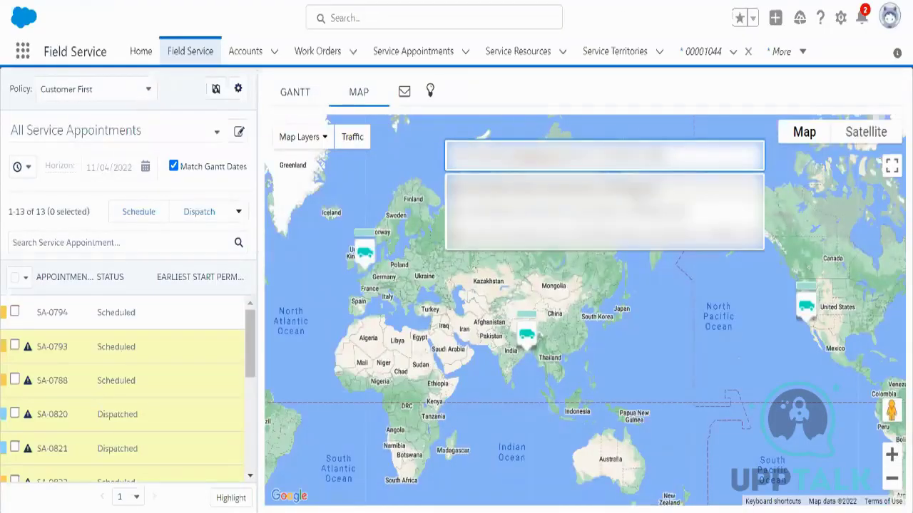
left_click(656, 188)
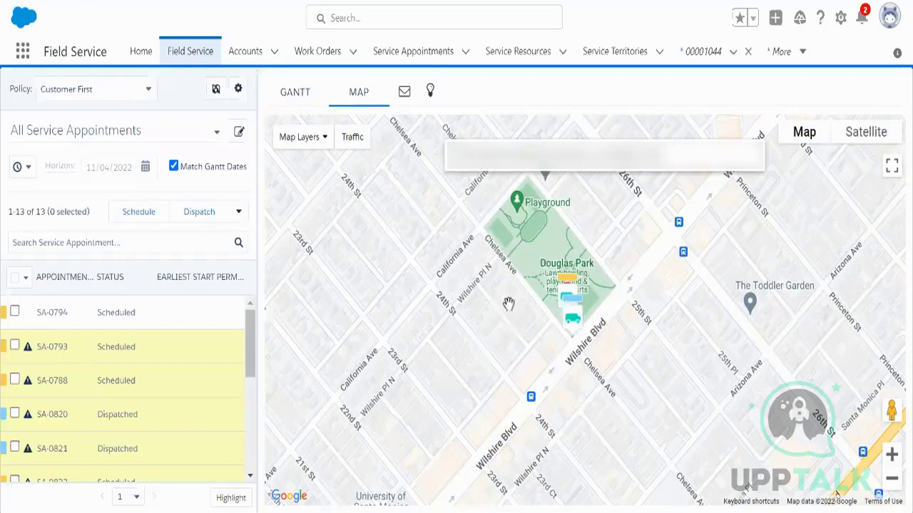
Step: Turn on live Traffic on the map and bring up the Map Layers panel
left_click(355, 141)
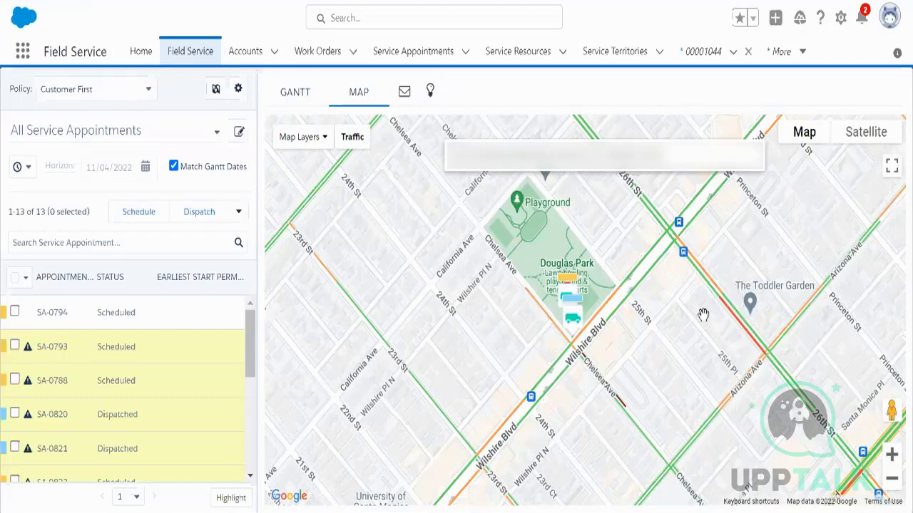
left_click(326, 143)
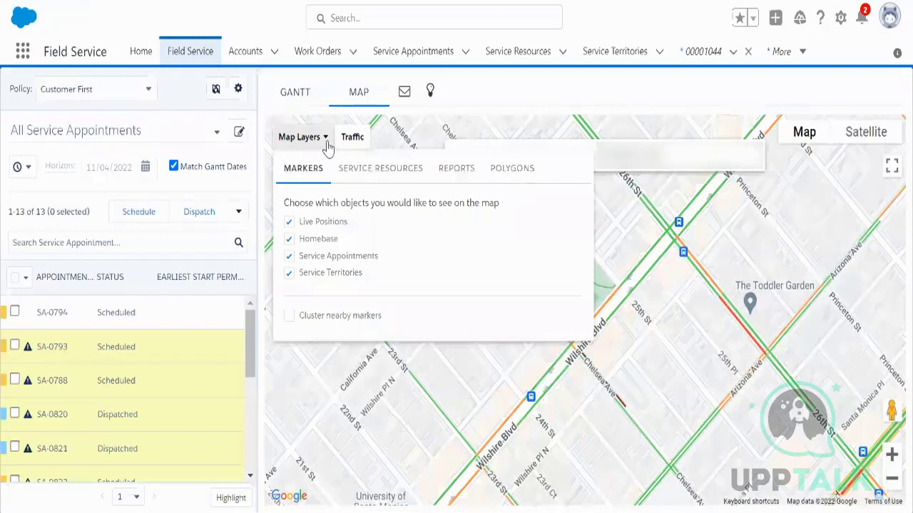
Step: Start a new map polygon assigned to the Los Angeles _ Demo territory
left_click(515, 174)
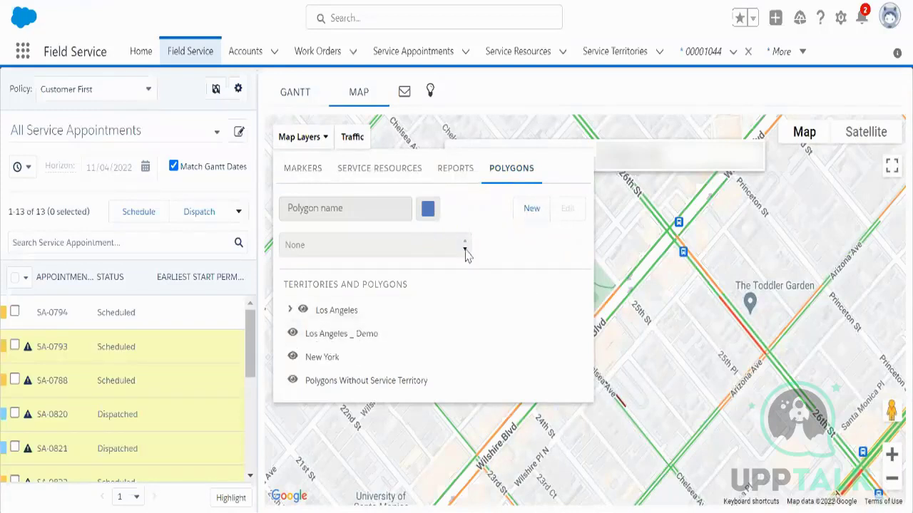
left_click(529, 210)
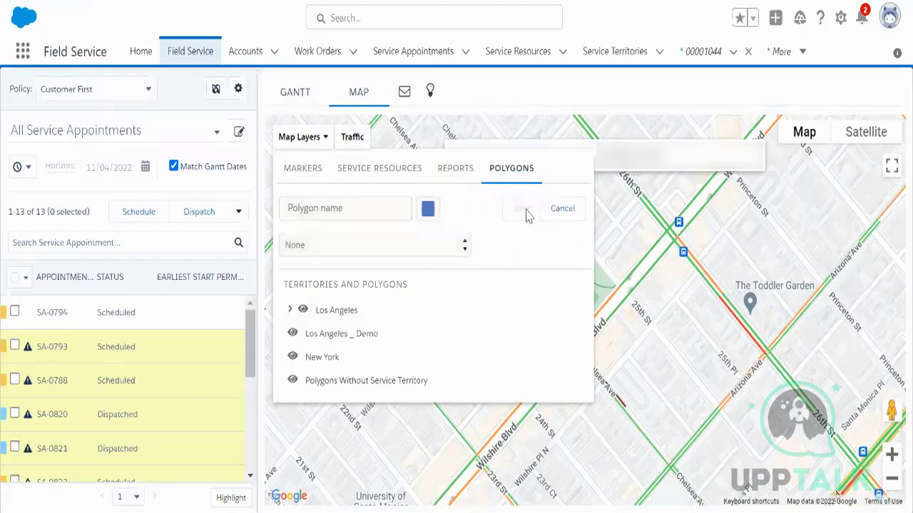
left_click(464, 246)
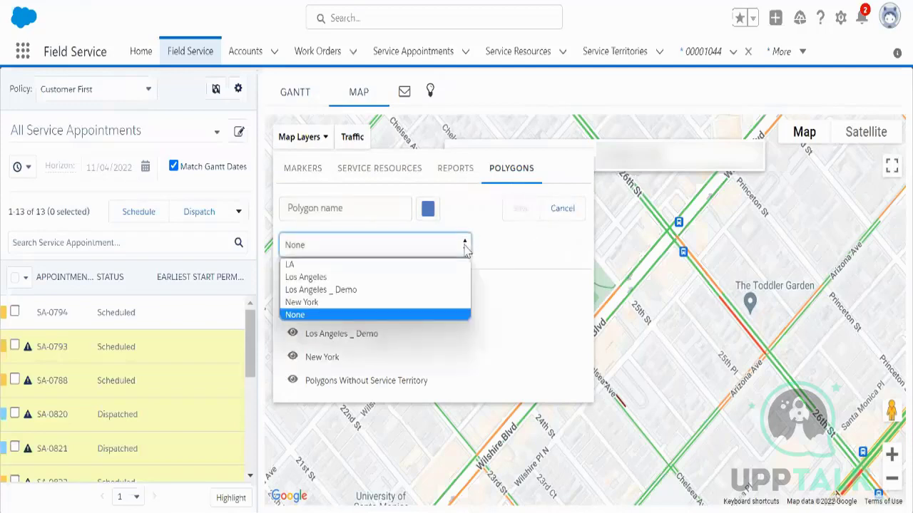
left_click(362, 290)
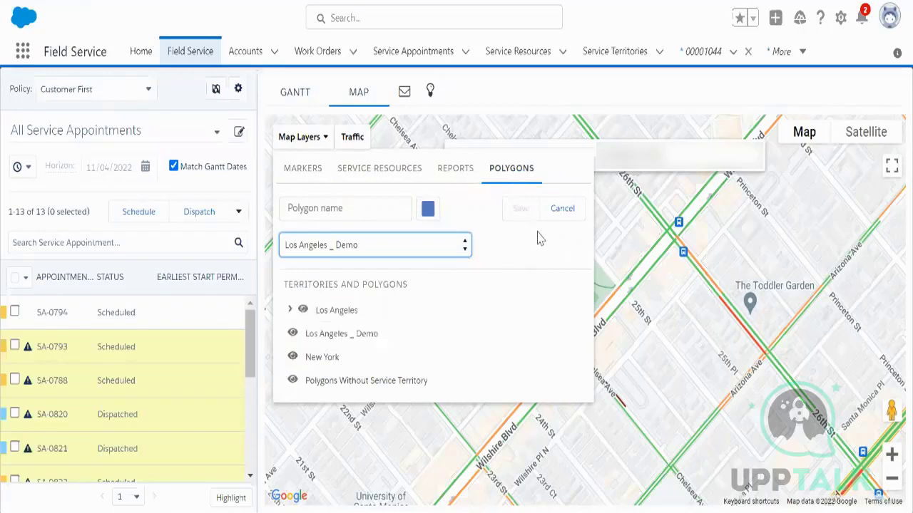
Step: Draw a closed six-corner polygon near Wilshire Blvd, then discard it
left_click(636, 242)
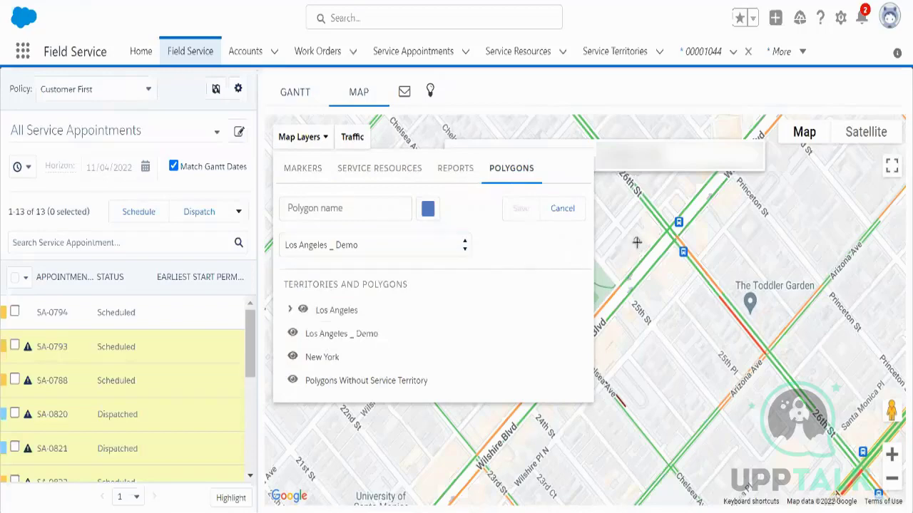
mouse_move(637, 242)
left_mouse_down()
mouse_move(658, 269)
mouse_move(639, 242)
left_mouse_up()
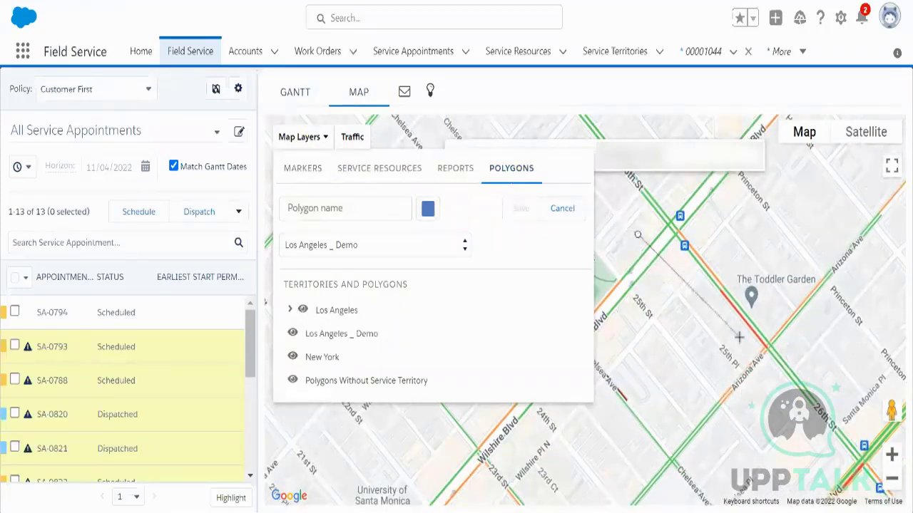
left_click(715, 325)
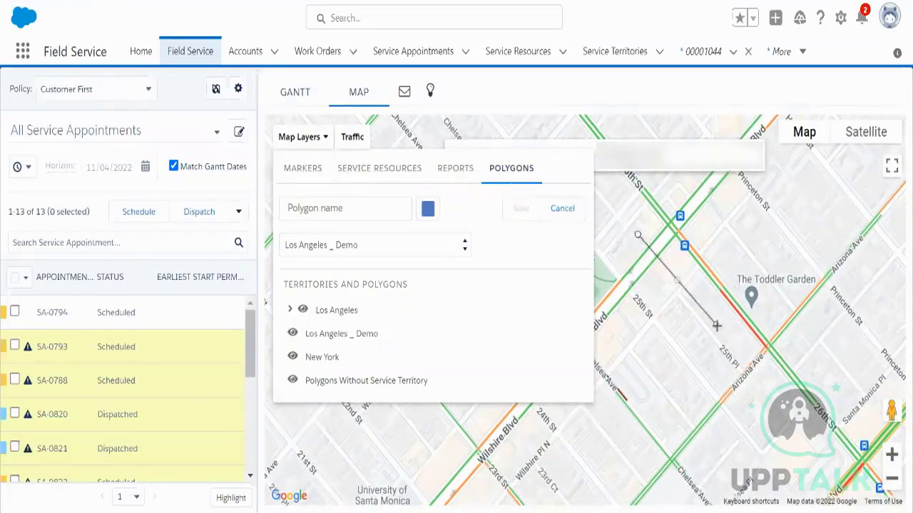
left_click(630, 439)
left_click(444, 426)
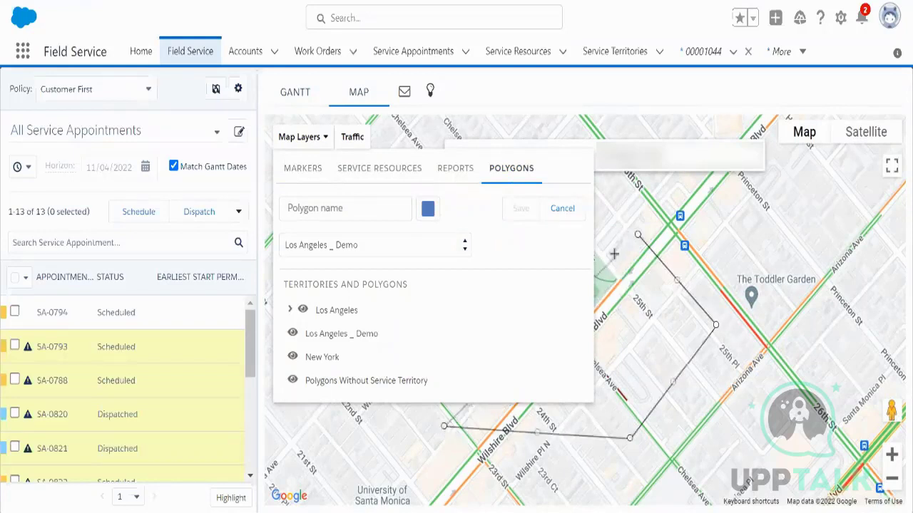
left_click(611, 345)
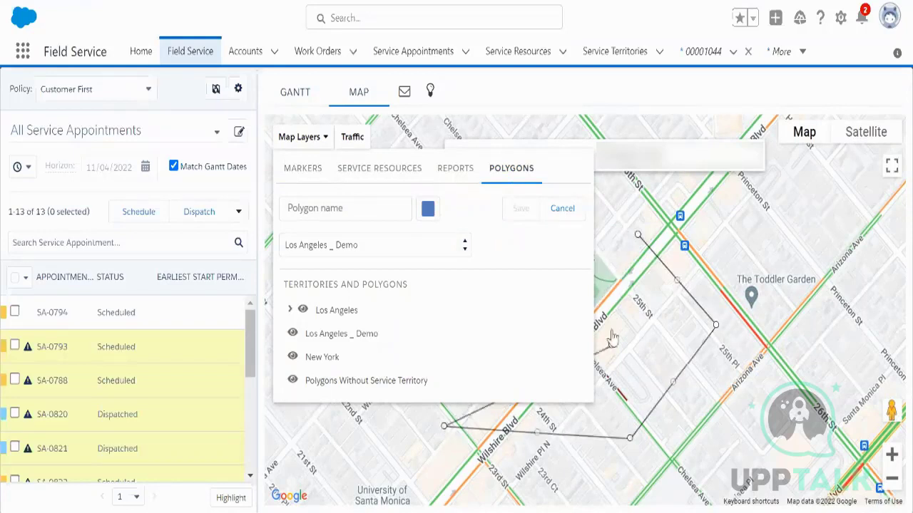
left_click(596, 252)
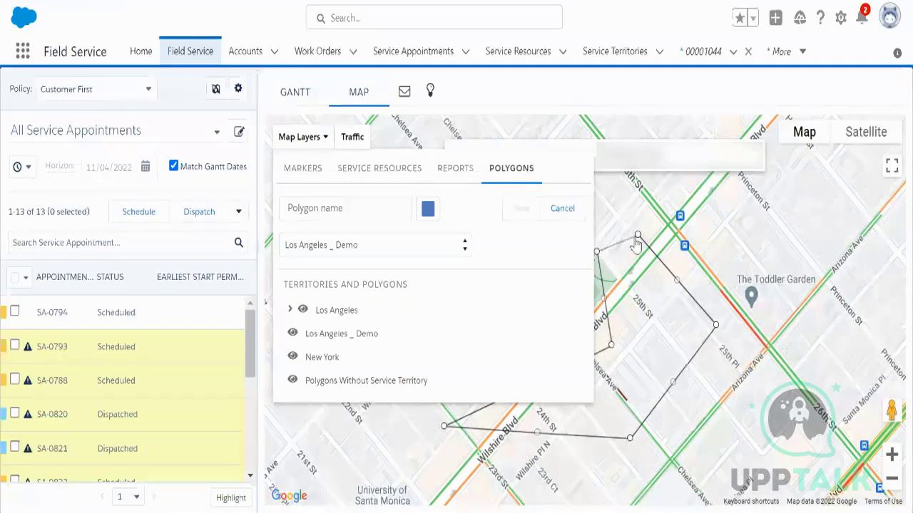
left_click(638, 236)
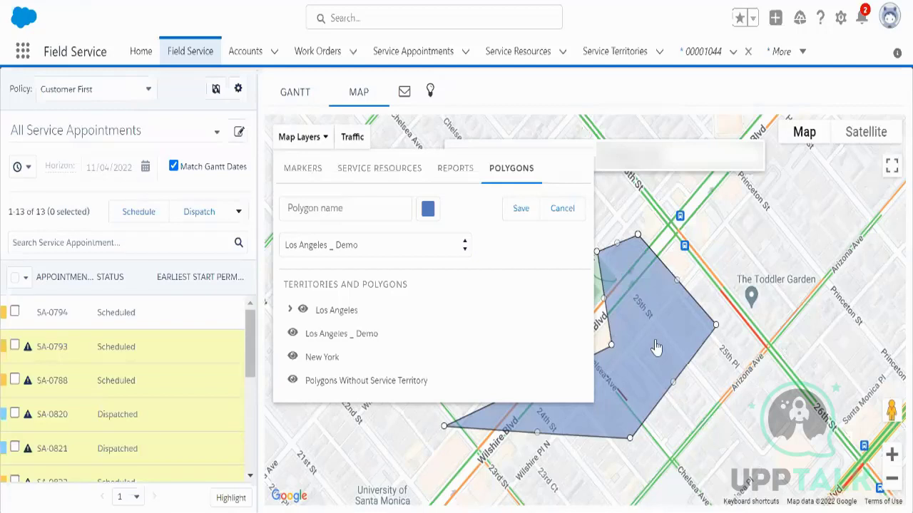
left_click(563, 208)
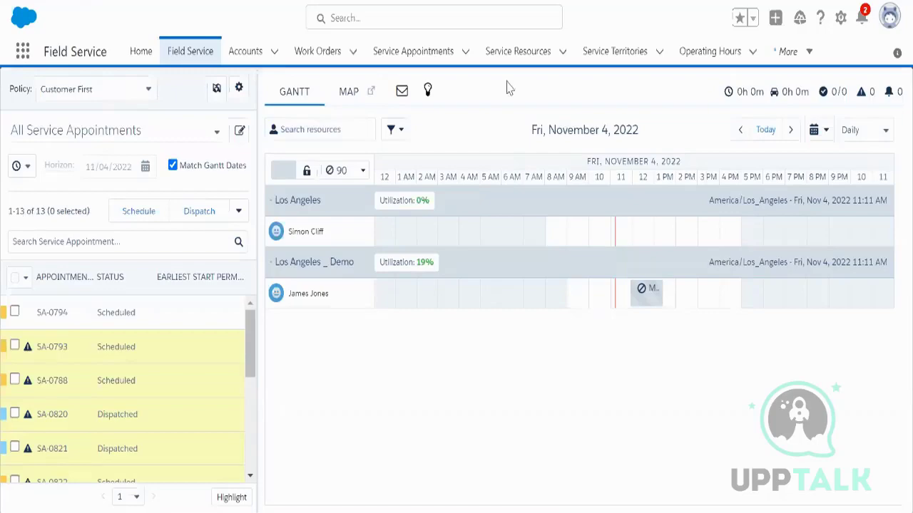
left_click(353, 96)
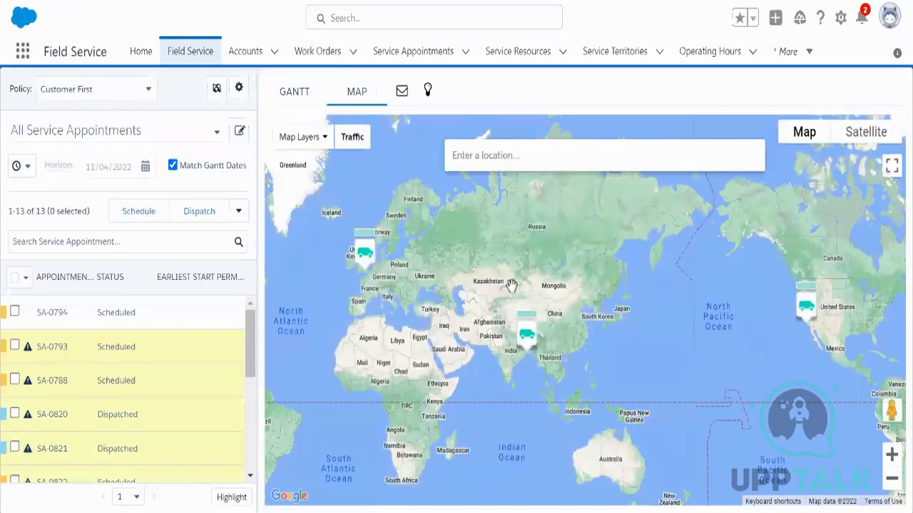
left_click(459, 158)
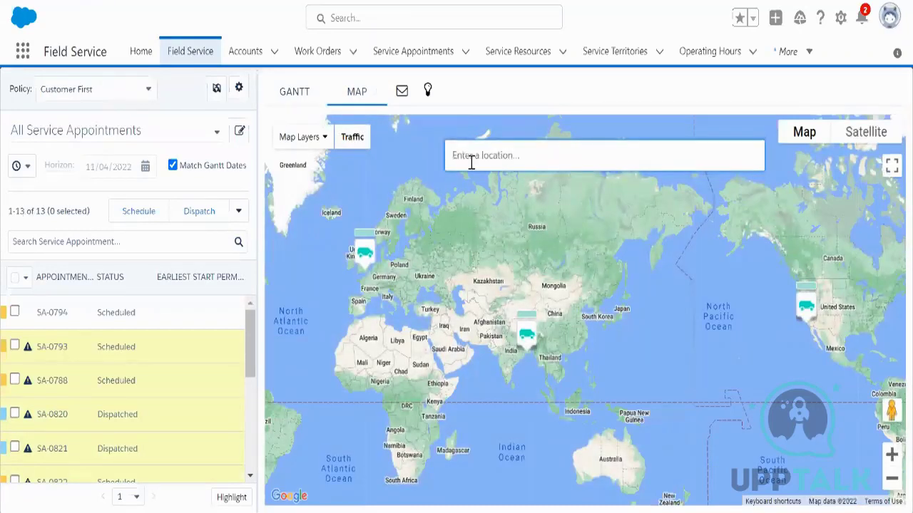
key("ctrl+v")
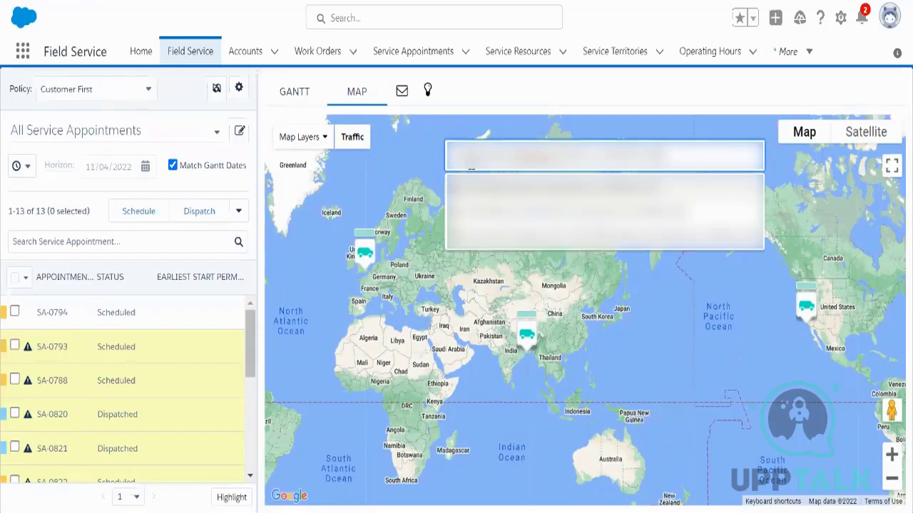
left_click(500, 183)
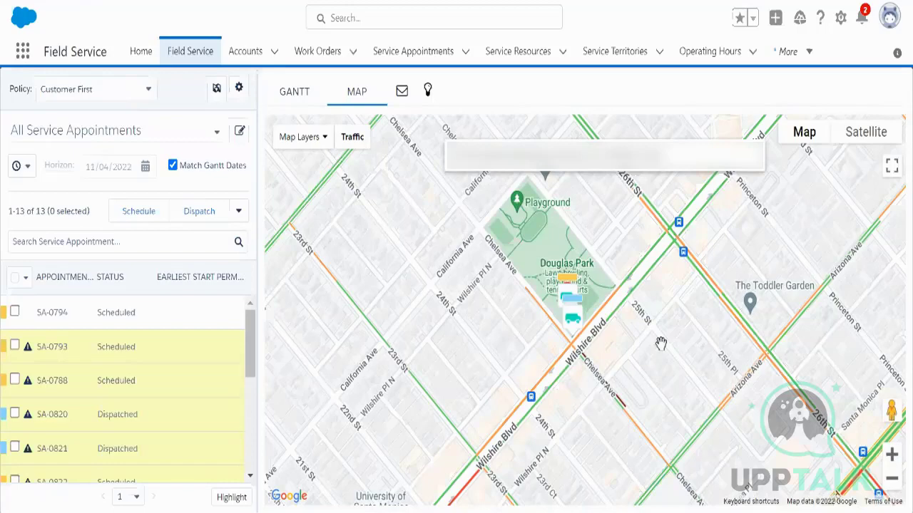
left_click(298, 100)
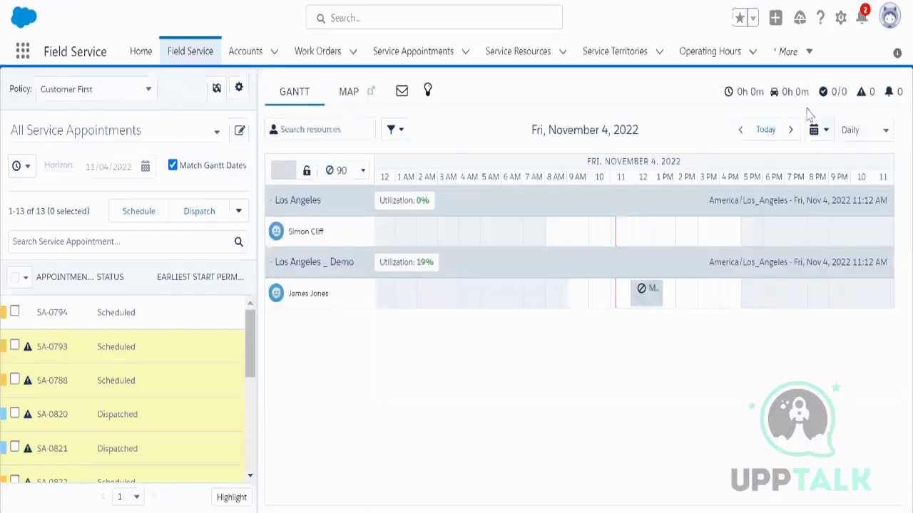